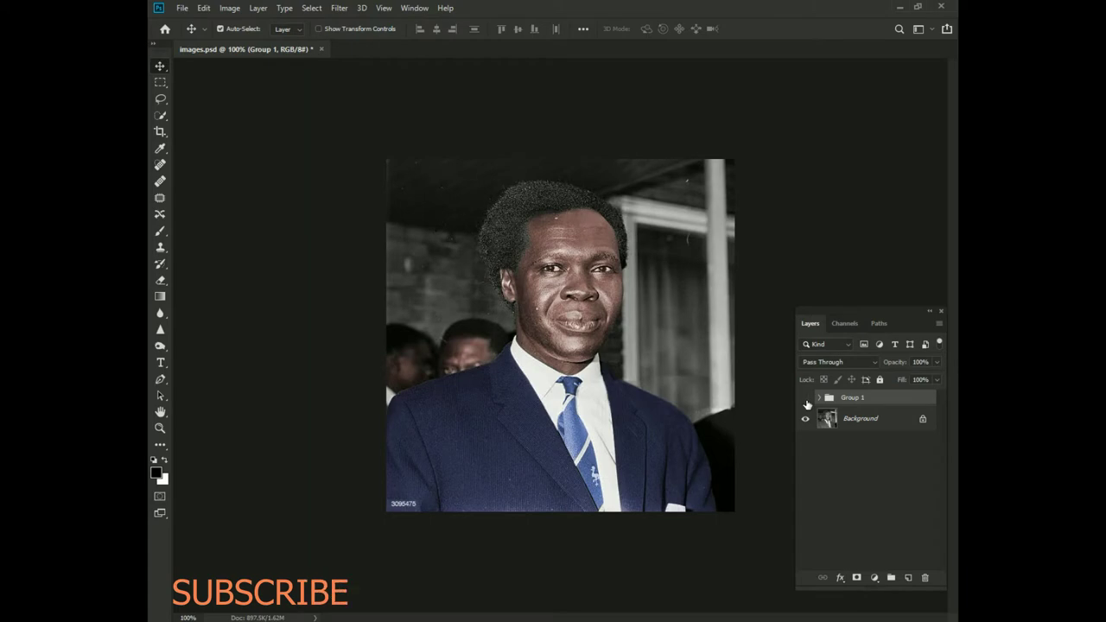
Examine the colorized portrait up close and compare it with the black-and-white original by toggling Group 1's visibility
{"action": "key", "text": "ctrl+plus"}
{"action": "key", "text": "ctrl+plus"}
{"action": "key", "text": "ctrl+plus"}
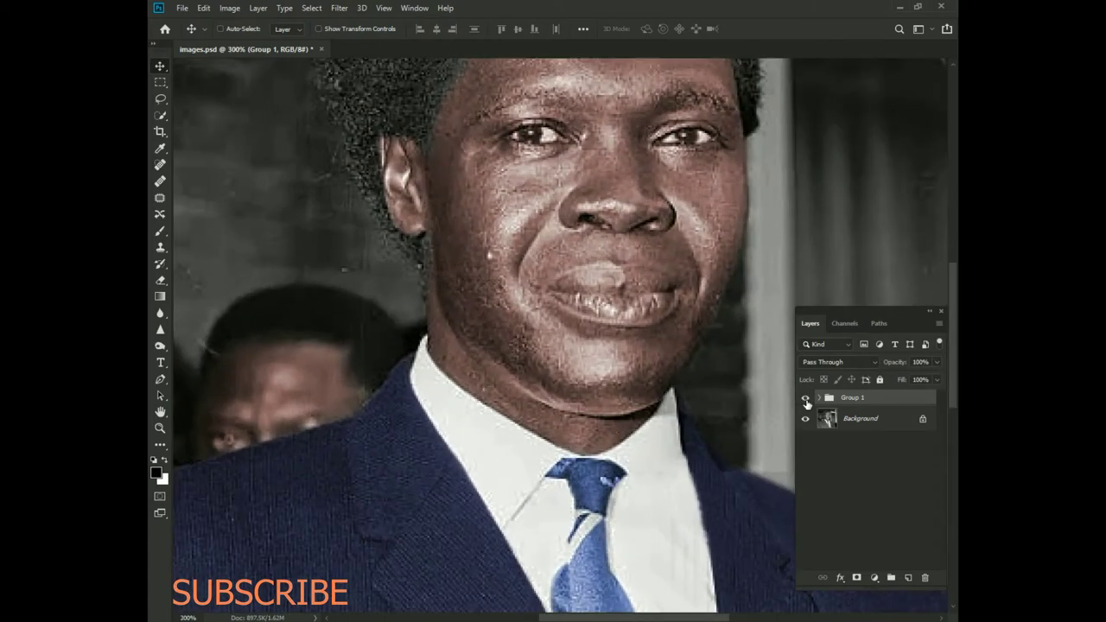
{"action": "key", "text": "ctrl+minus"}
{"action": "key", "text": "ctrl+minus"}
{"action": "key", "text": "ctrl+minus"}
{"action": "key", "text": "ctrl+minus"}
{"action": "left_click", "coordinate": [807, 400]}
{"action": "left_click", "coordinate": [806, 400]}
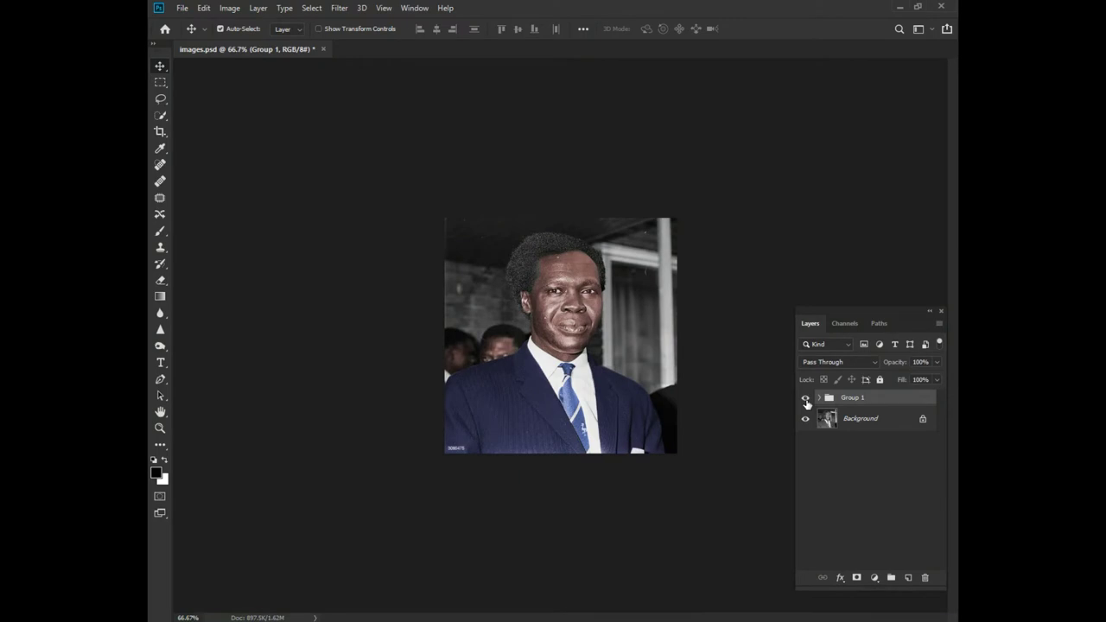
Delete Group 1 and duplicate the Background layer of the black-and-white portrait
{"action": "key", "text": "Delete"}
{"action": "key", "text": "ctrl+0"}
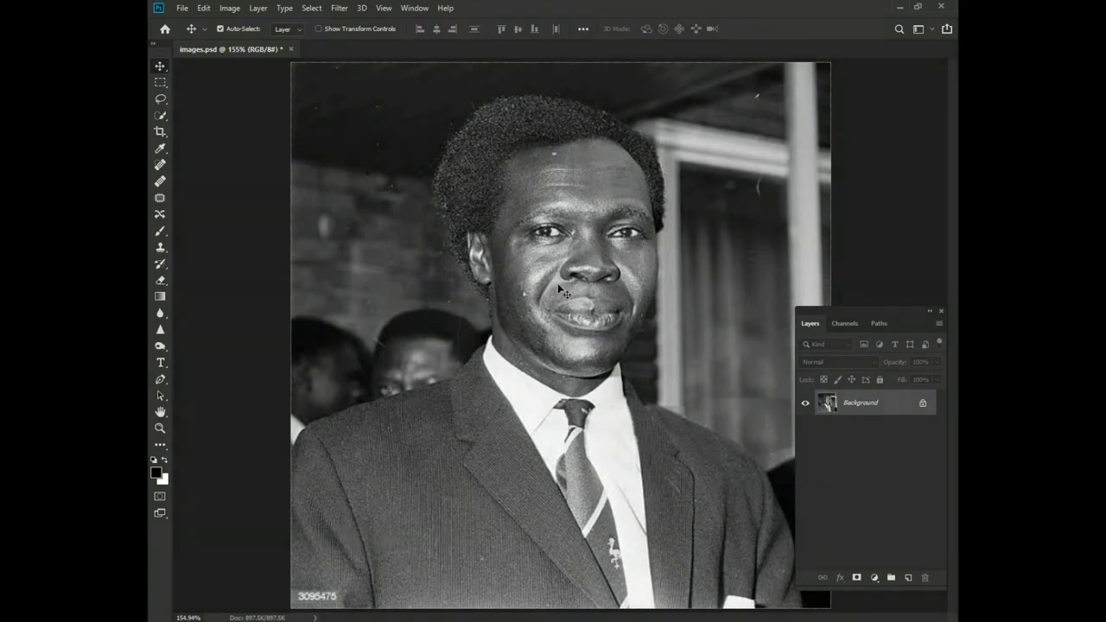
{"action": "left_click_drag", "start_coordinate": [887, 404], "coordinate": [910, 585]}
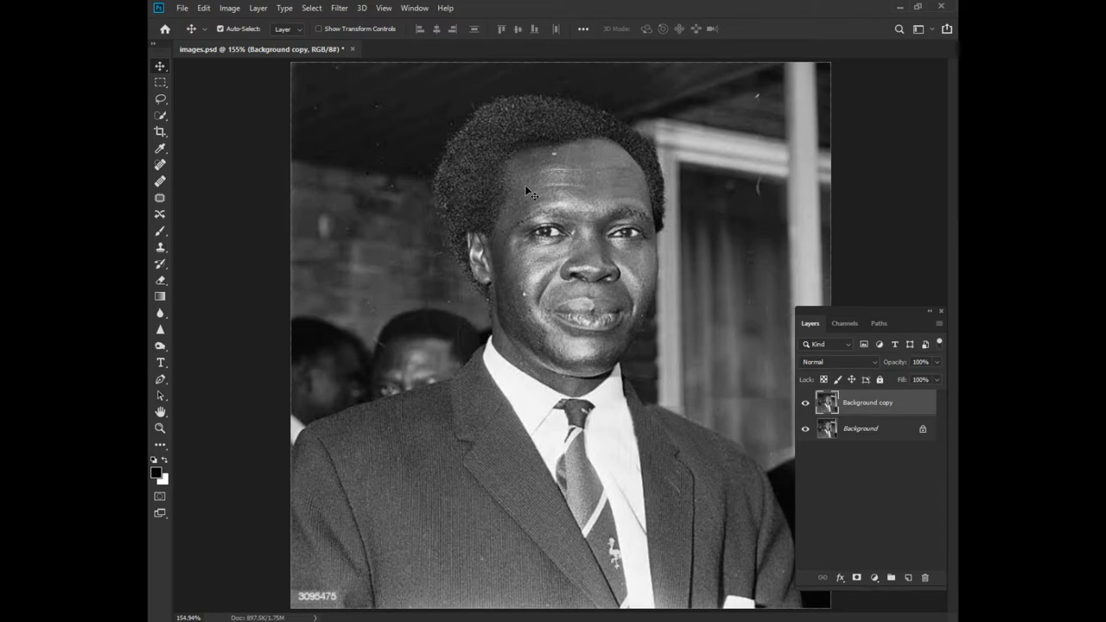
Add a solid color fill layer named "Skine" with a Red layer label, in Normal mode at 100% opacity
{"action": "left_click", "coordinate": [258, 9]}
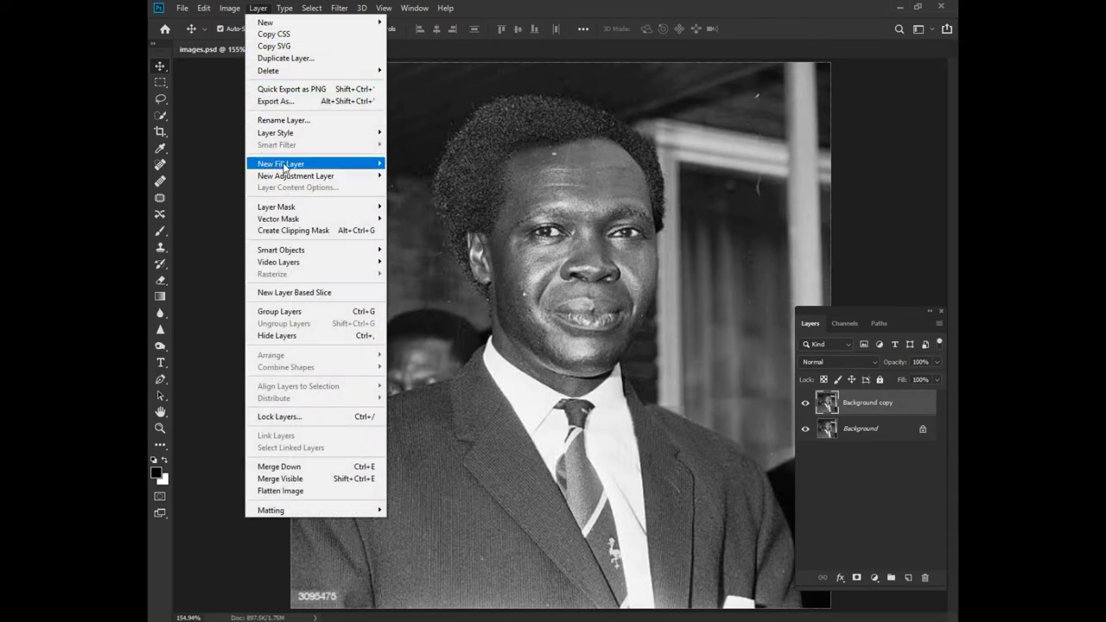
{"action": "mouse_move", "coordinate": [292, 169]}
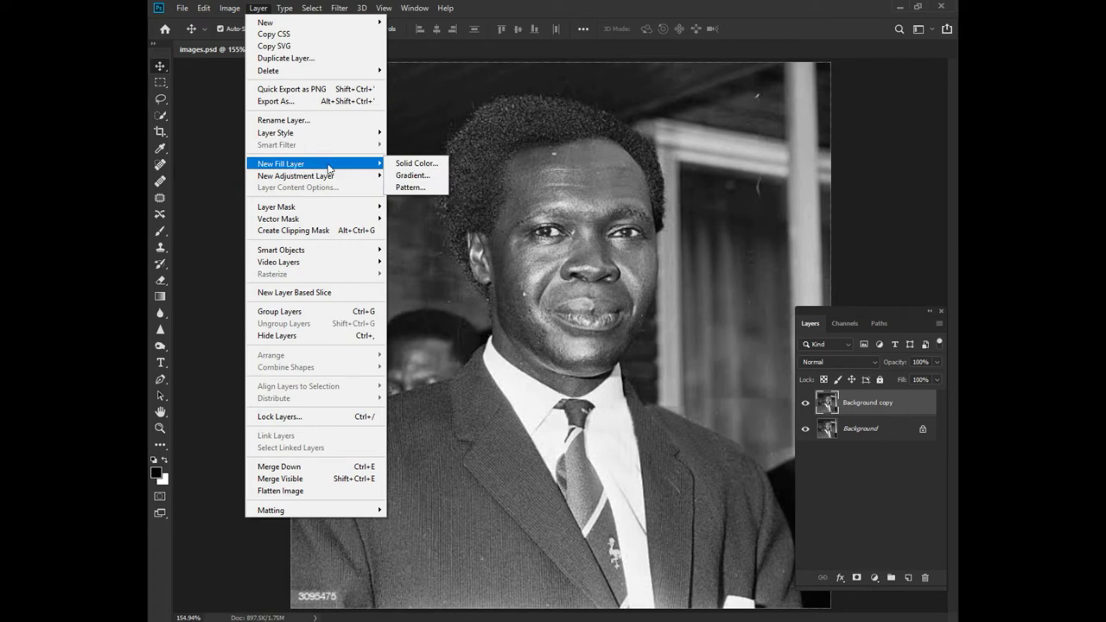
{"action": "left_click", "coordinate": [410, 164]}
{"action": "left_click_drag", "start_coordinate": [511, 189], "coordinate": [444, 187]}
{"action": "type", "text": "Skine"}
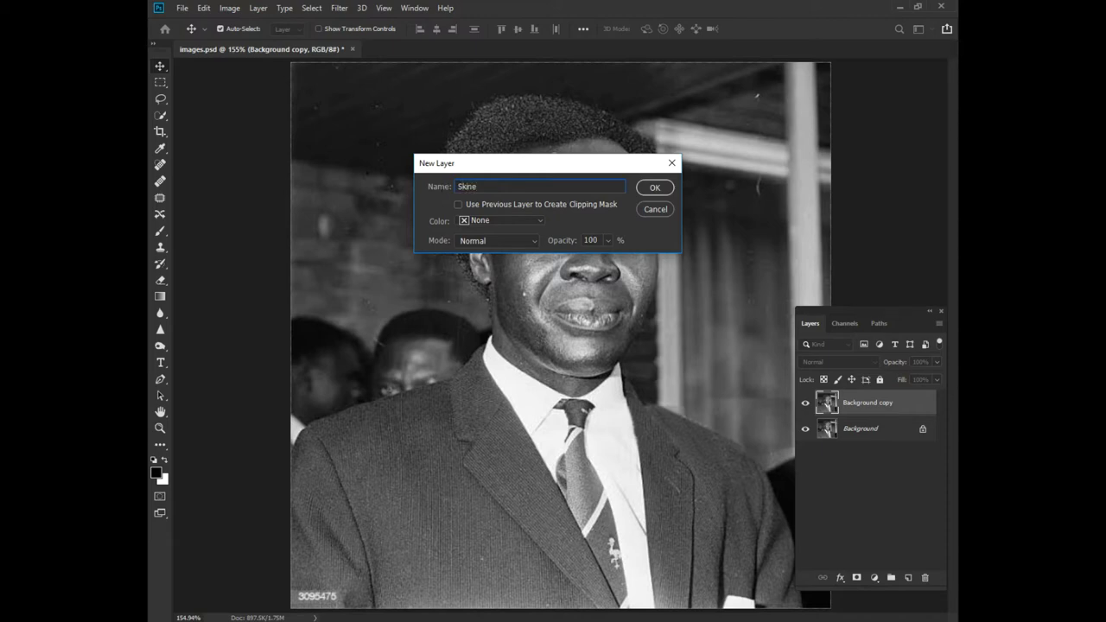
{"action": "left_click", "coordinate": [517, 224]}
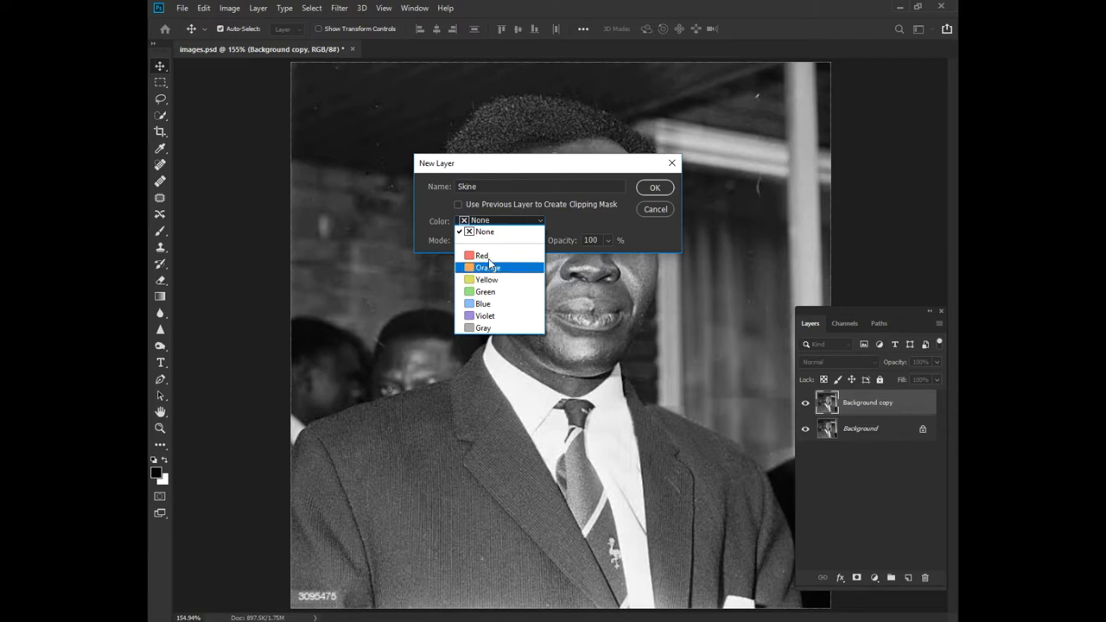
{"action": "left_click", "coordinate": [495, 258]}
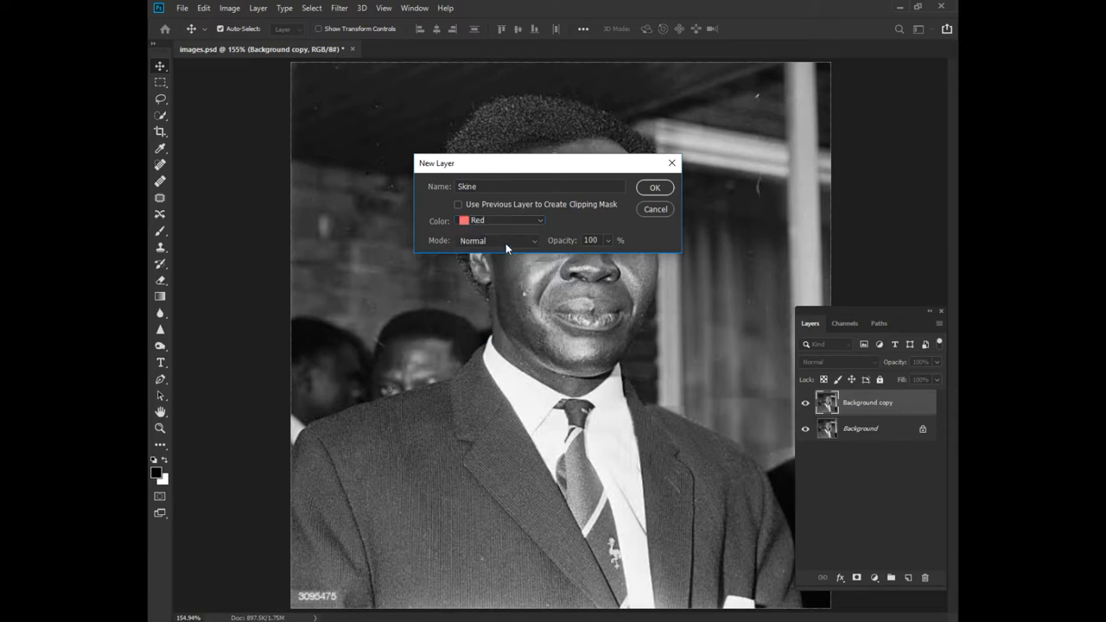
{"action": "left_click", "coordinate": [656, 188]}
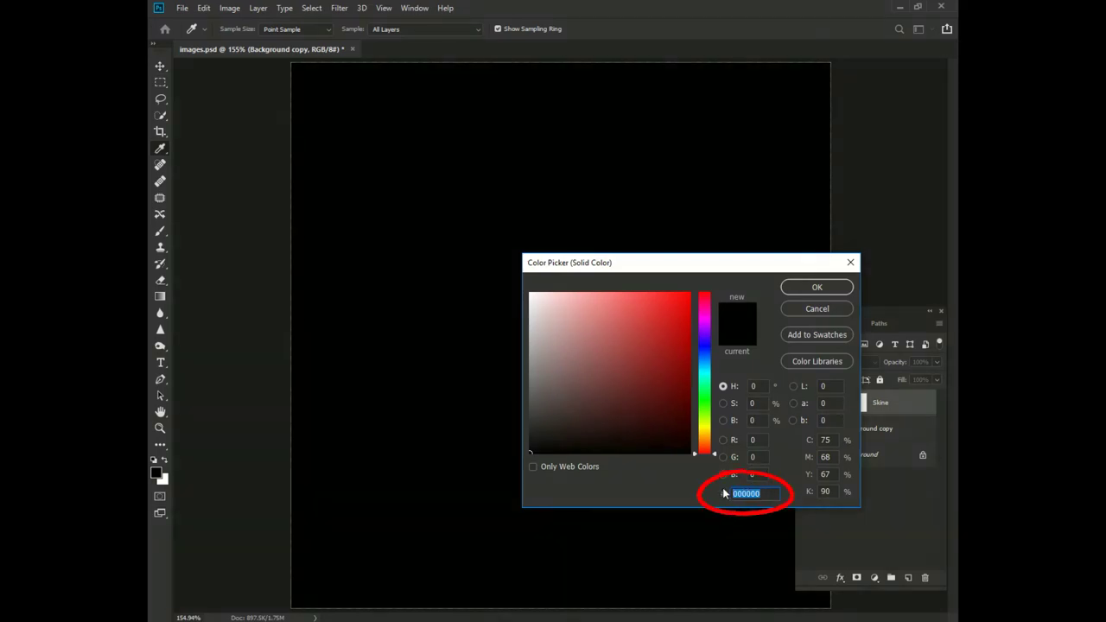
Set the Skine fill layer's color to hex a1746e and accept it
{"action": "type", "text": "a1"}
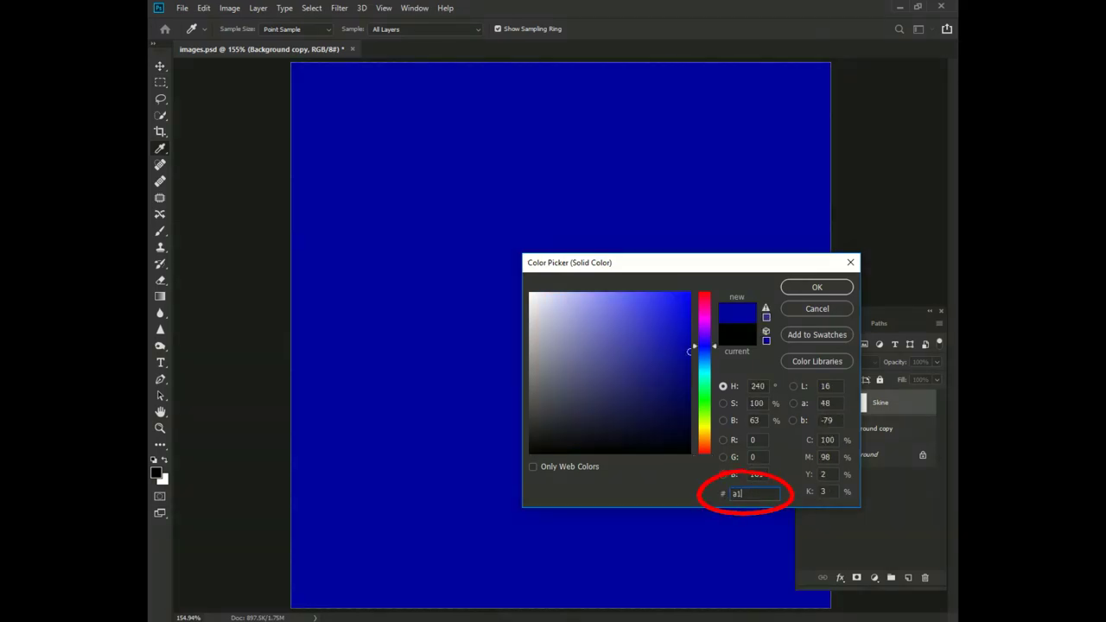
{"action": "type", "text": "7"}
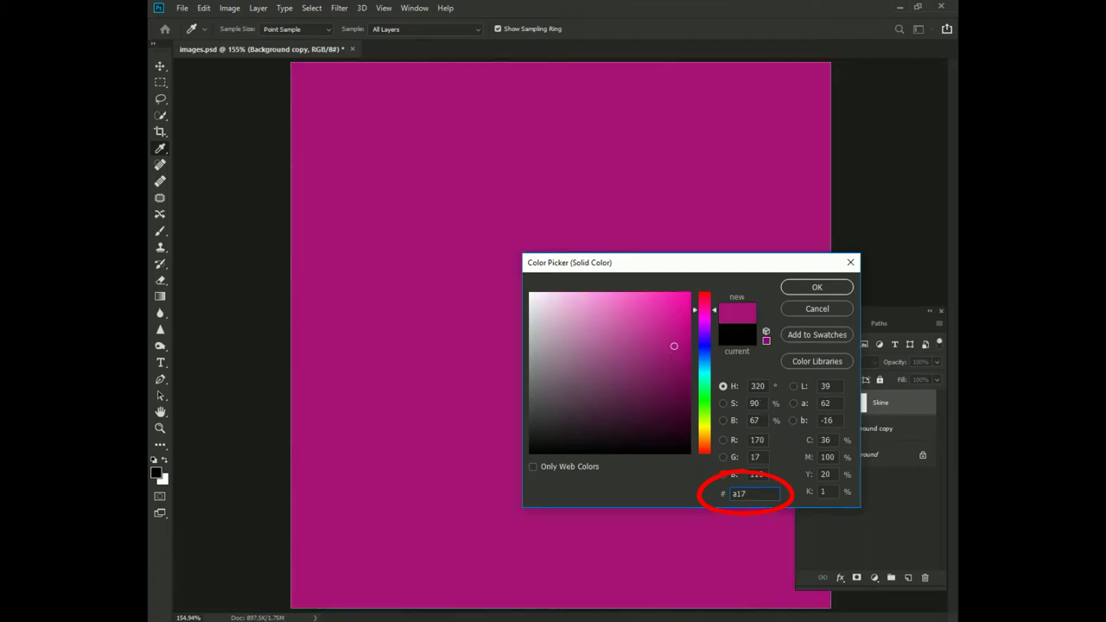
{"action": "type", "text": "46"}
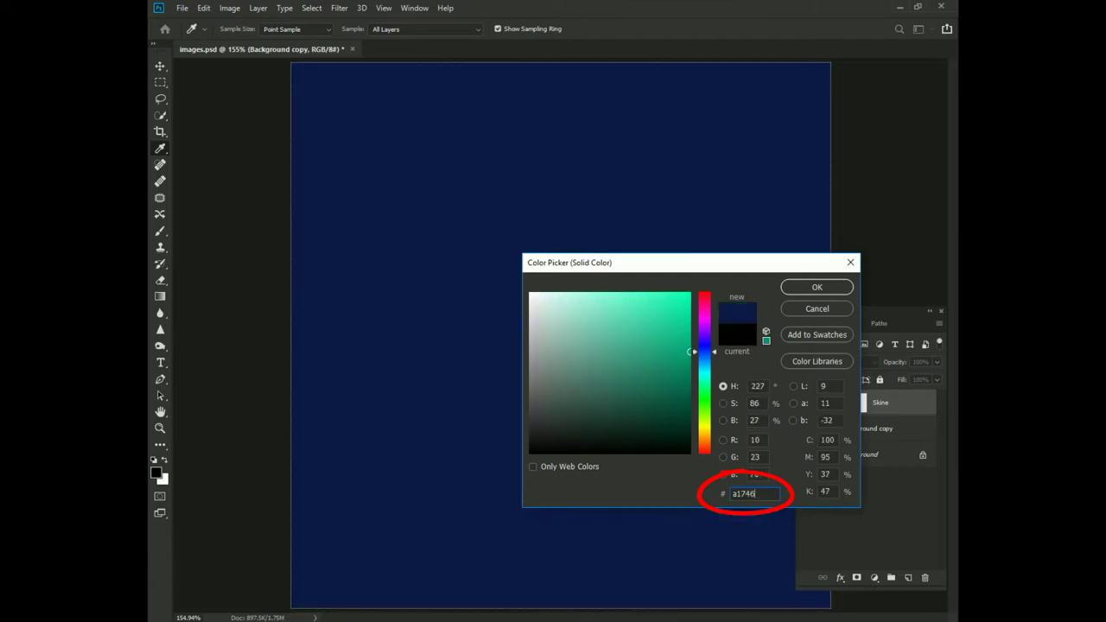
{"action": "type", "text": "e"}
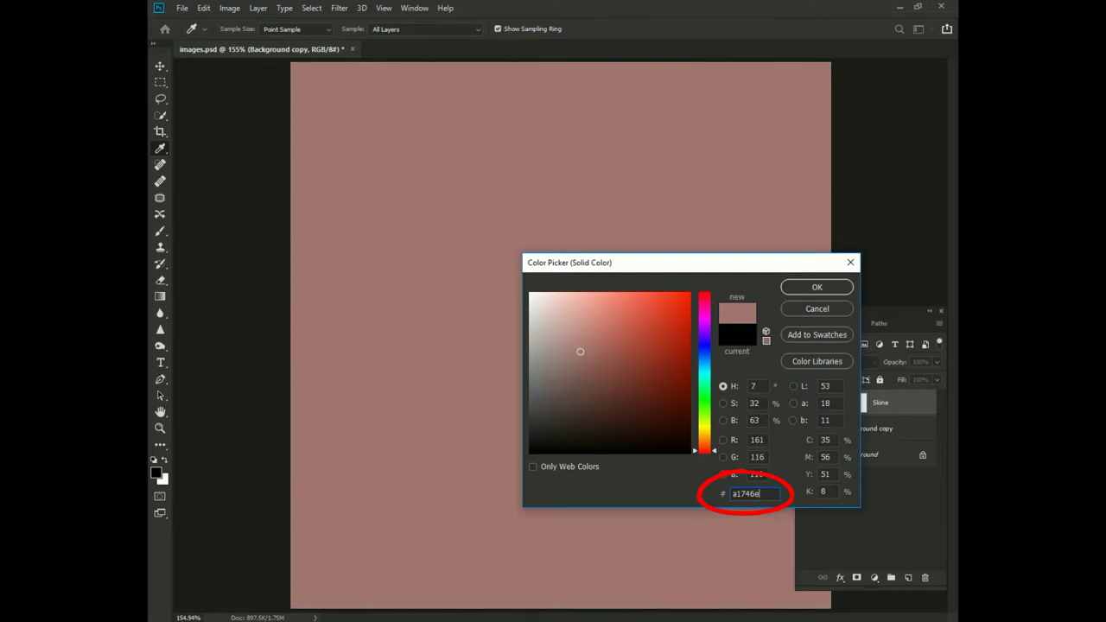
{"action": "double_click", "coordinate": [755, 494]}
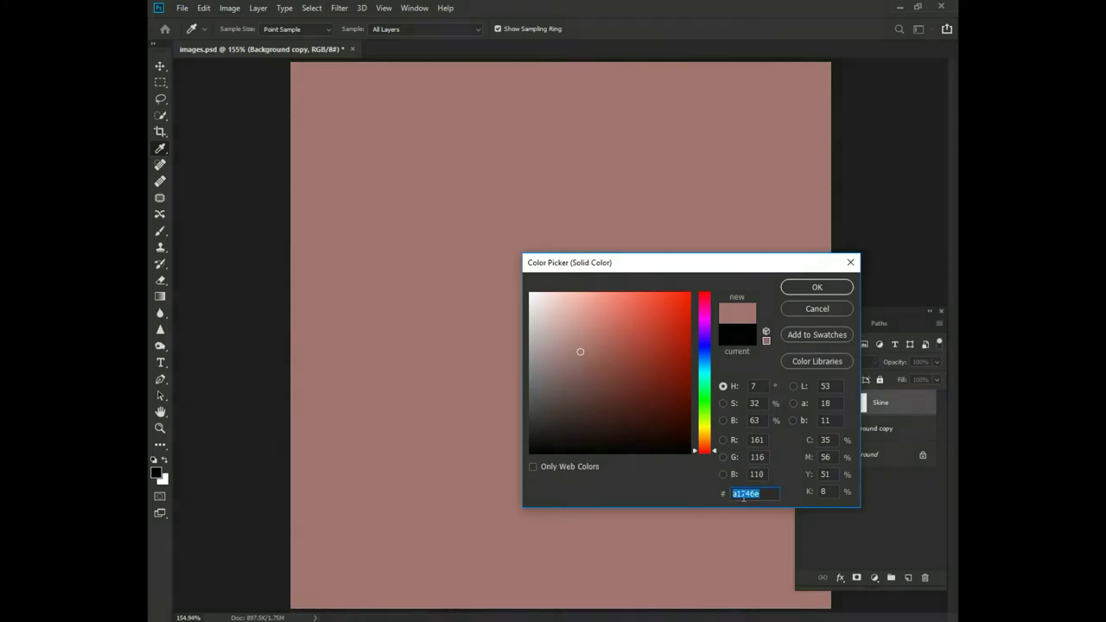
{"action": "left_click", "coordinate": [817, 289]}
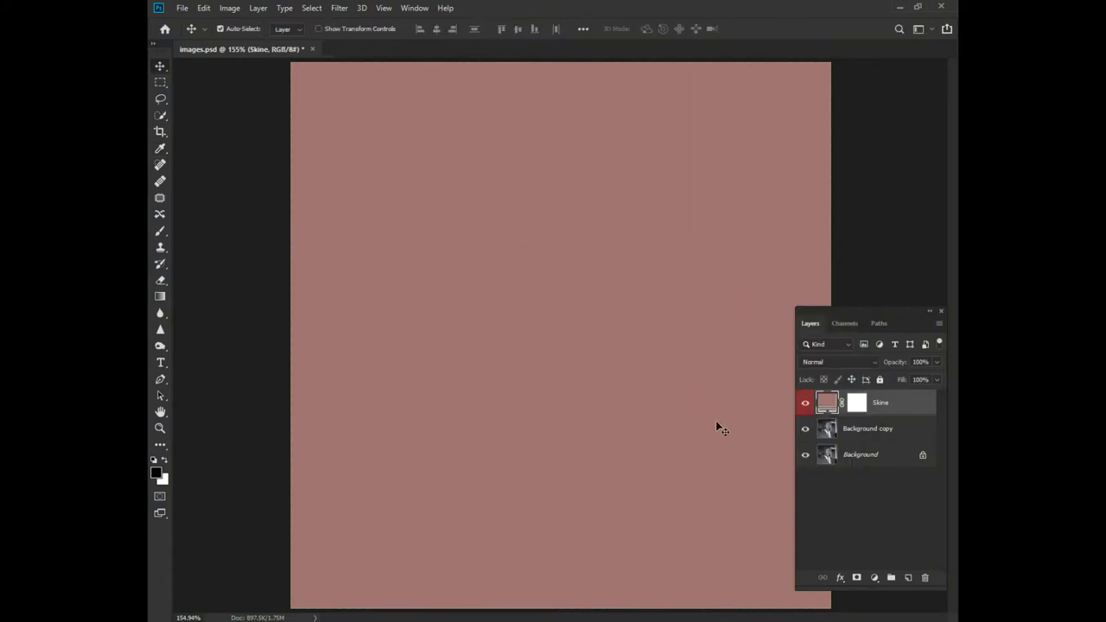
Invert the Skine layer's mask to black so the fill color is hidden
{"action": "left_click", "coordinate": [856, 403]}
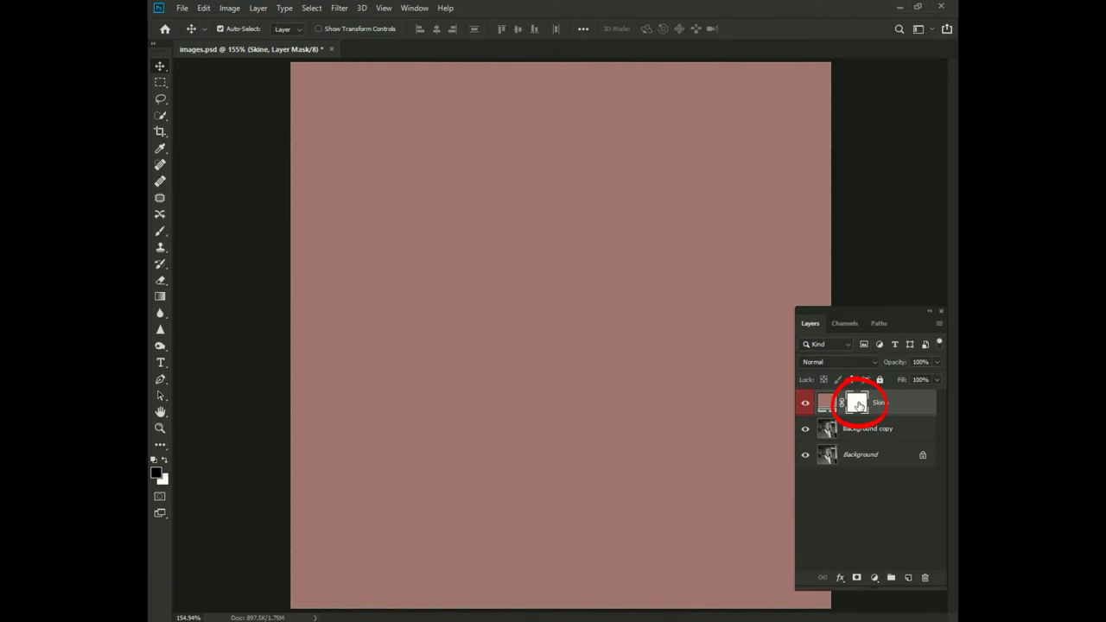
{"action": "left_click", "coordinate": [229, 9]}
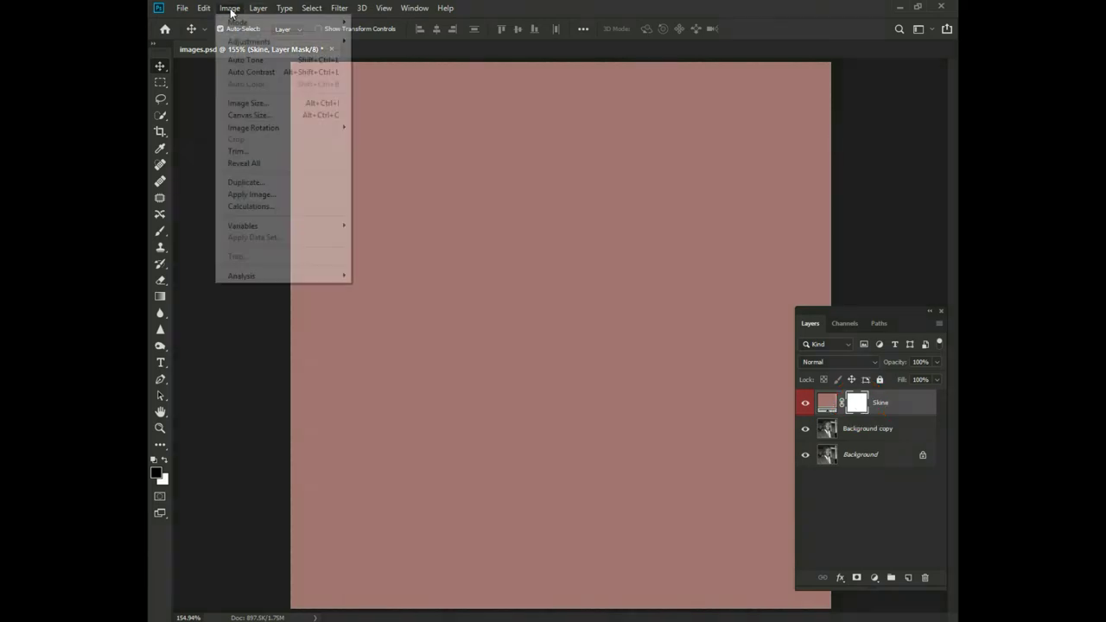
{"action": "mouse_move", "coordinate": [244, 43]}
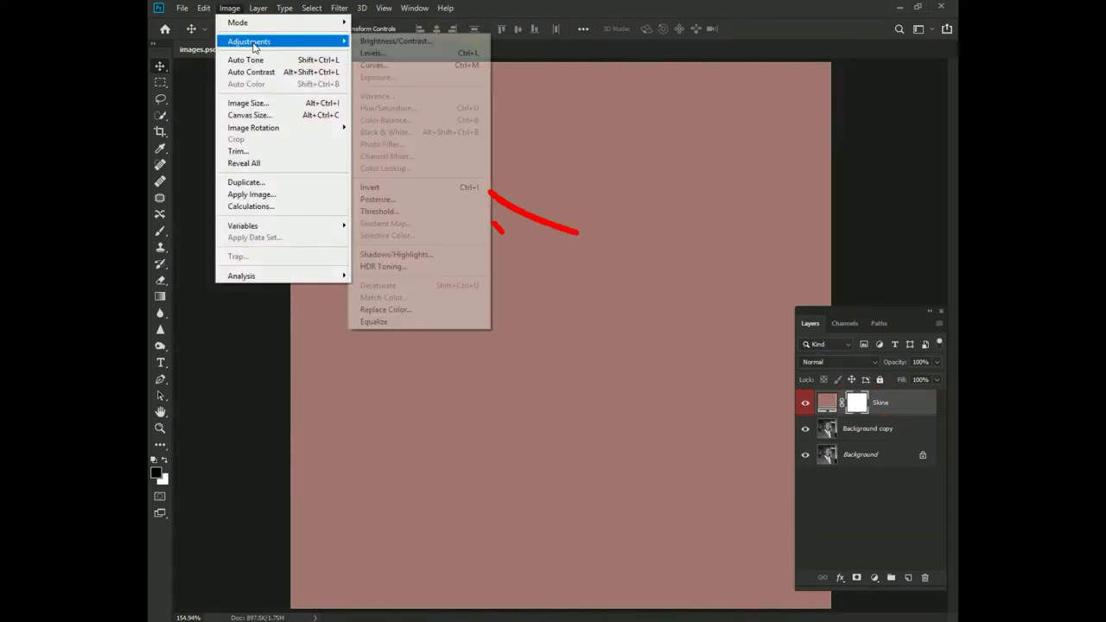
{"action": "left_click", "coordinate": [418, 188]}
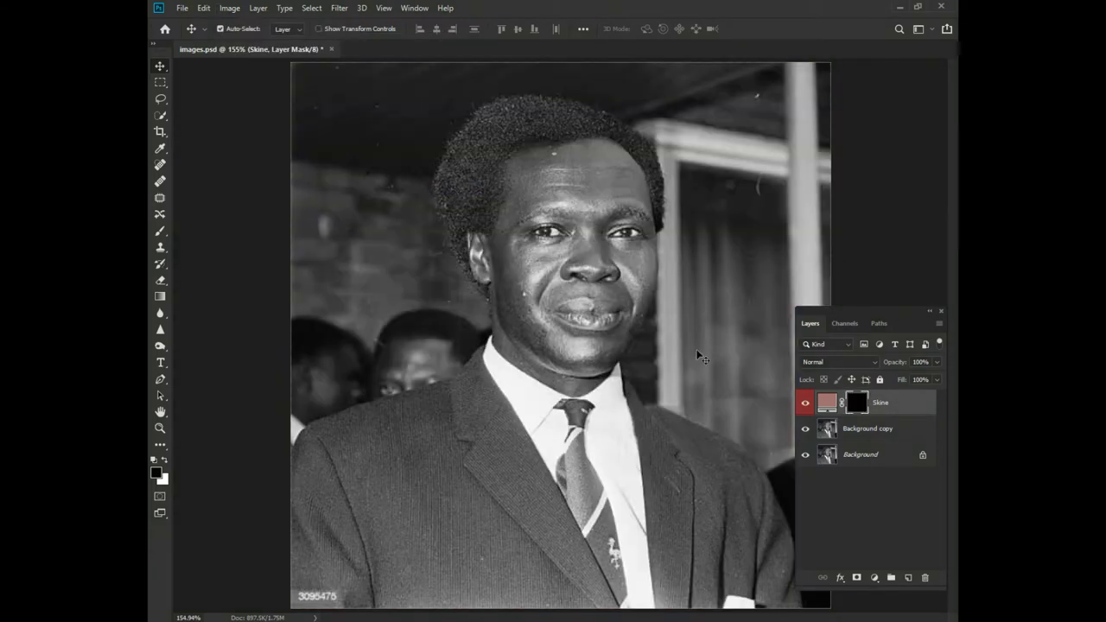
Set the Skine fill layer's blend mode to Overlay
{"action": "left_click", "coordinate": [896, 404]}
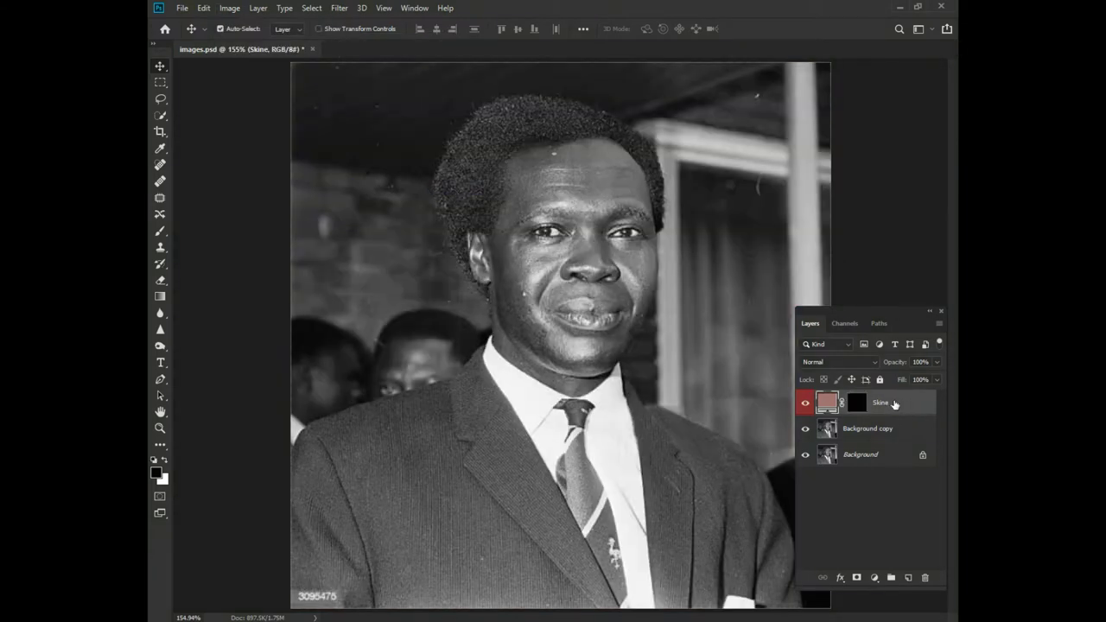
{"action": "left_click", "coordinate": [838, 362]}
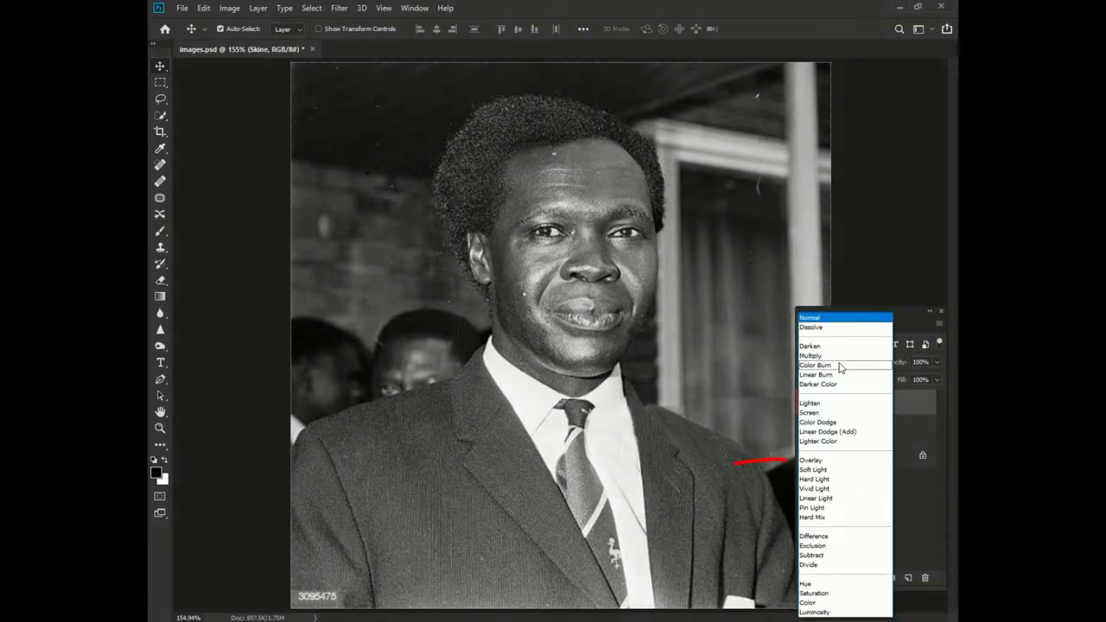
{"action": "left_click", "coordinate": [835, 462]}
{"action": "left_click", "coordinate": [873, 475]}
{"action": "left_click", "coordinate": [895, 406]}
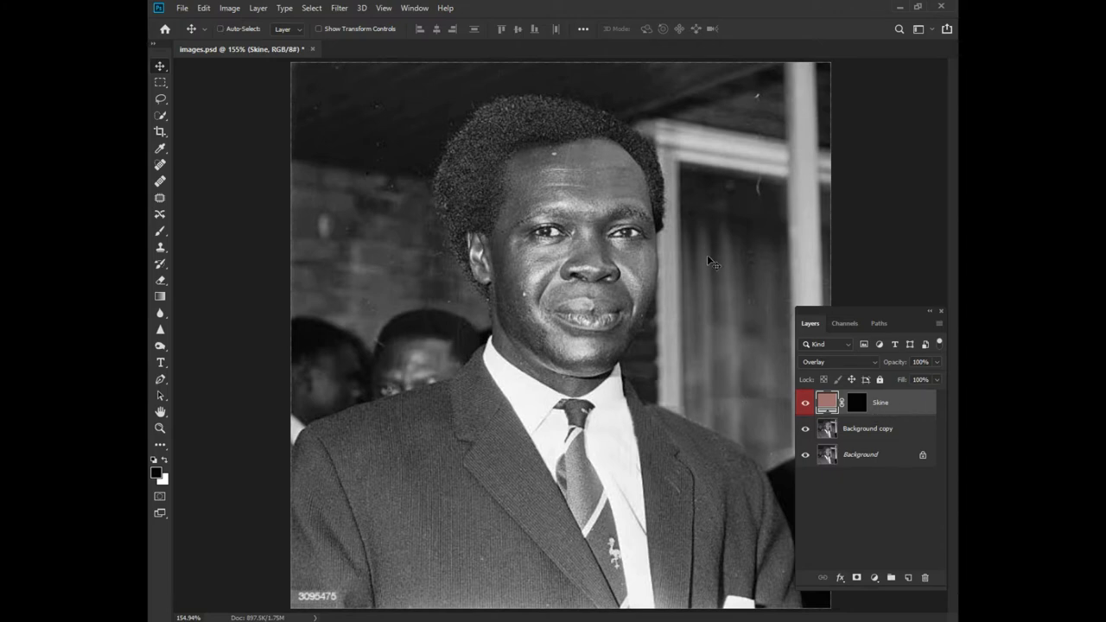
With the Skine mask active, start a Pen tool path along the shirt collar and up the neck to the earlobe
{"action": "key", "text": "ctrl+plus"}
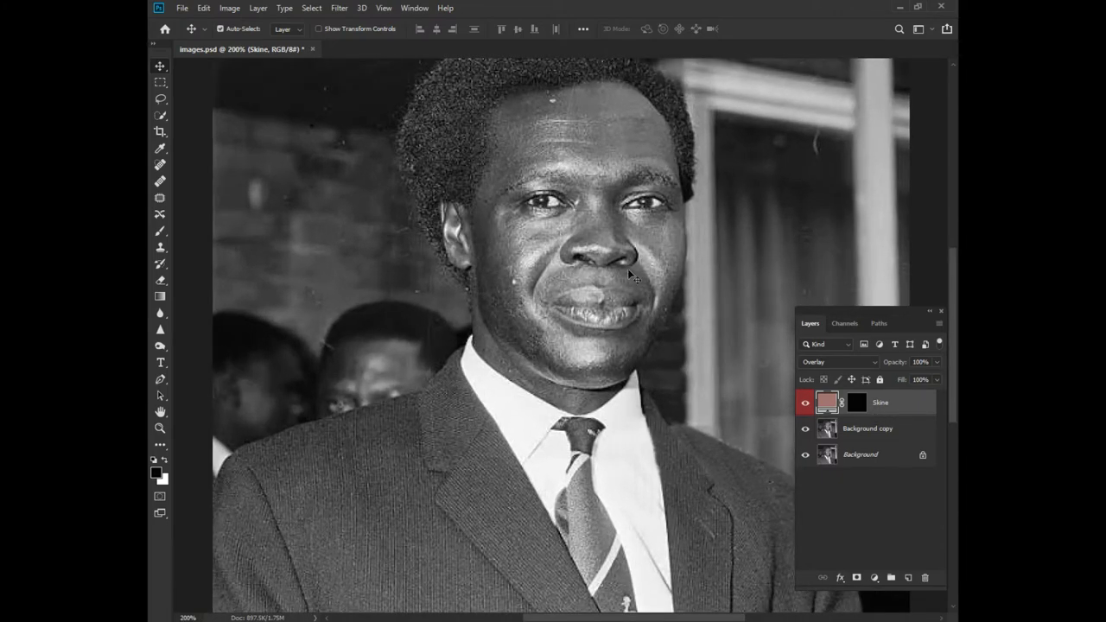
{"action": "left_click", "coordinate": [858, 402]}
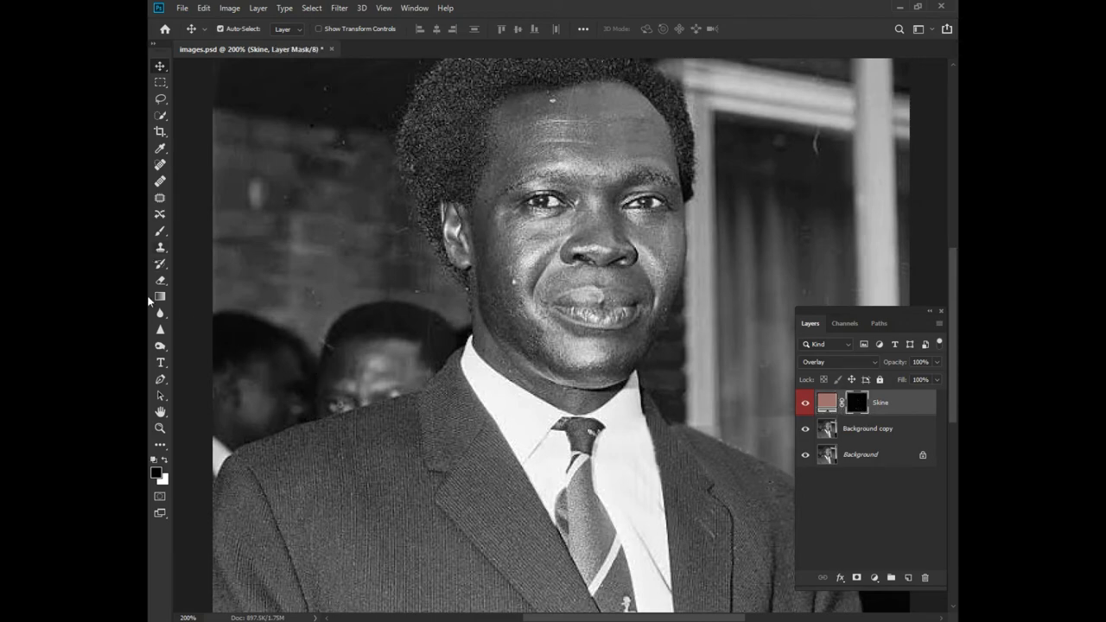
{"action": "left_click", "coordinate": [159, 380]}
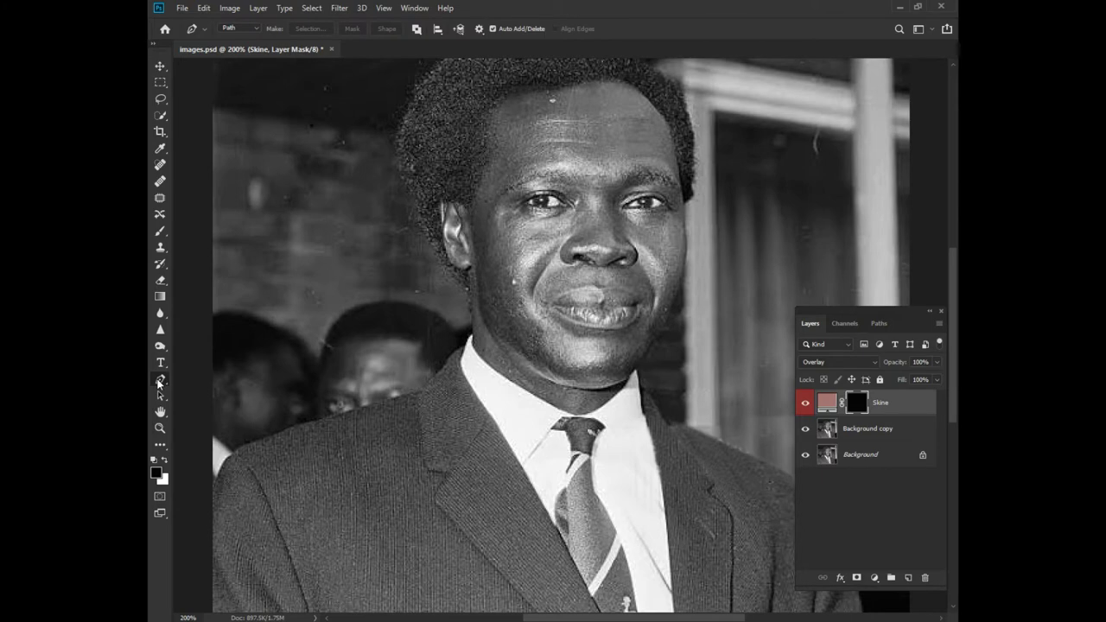
{"action": "left_click_drag", "start_coordinate": [526, 362], "coordinate": [497, 428]}
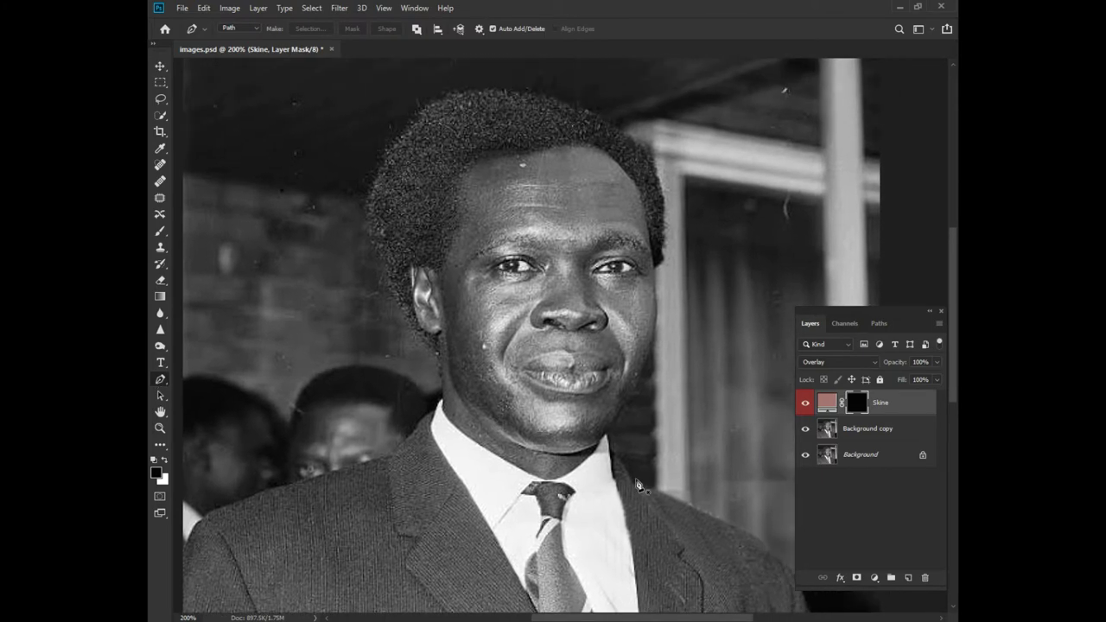
{"action": "key", "text": "ctrl+plus"}
{"action": "left_click_drag", "start_coordinate": [616, 510], "coordinate": [619, 449]}
{"action": "left_click", "coordinate": [617, 437]}
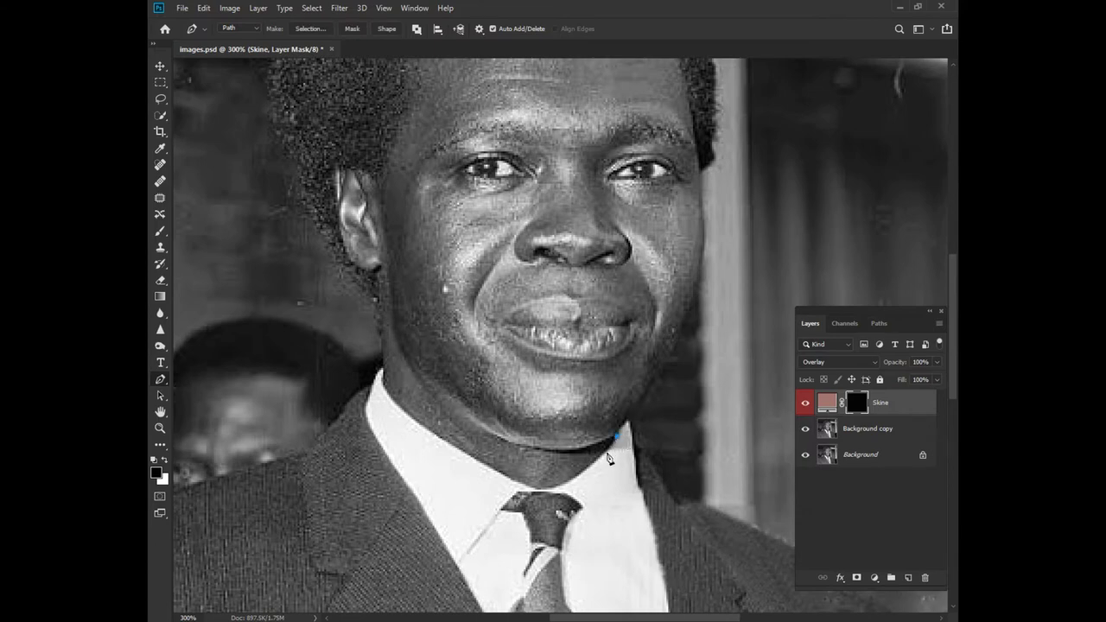
{"action": "left_click_drag", "start_coordinate": [562, 484], "coordinate": [447, 450]}
{"action": "left_click", "coordinate": [446, 441]}
{"action": "left_click", "coordinate": [382, 372]}
{"action": "left_click", "coordinate": [383, 348]}
{"action": "left_click", "coordinate": [384, 303]}
{"action": "left_click", "coordinate": [387, 267]}
Continue the path around the outer edge of the man's visible ear to where it meets the temple
{"action": "left_click", "coordinate": [366, 267]}
{"action": "left_click", "coordinate": [346, 250]}
{"action": "left_click", "coordinate": [337, 226]}
{"action": "left_click", "coordinate": [336, 203]}
{"action": "left_click", "coordinate": [335, 184]}
{"action": "left_click", "coordinate": [335, 170]}
{"action": "left_click", "coordinate": [344, 166]}
{"action": "left_click", "coordinate": [361, 171]}
{"action": "left_click", "coordinate": [373, 175]}
{"action": "left_click_drag", "start_coordinate": [386, 175], "coordinate": [387, 158]}
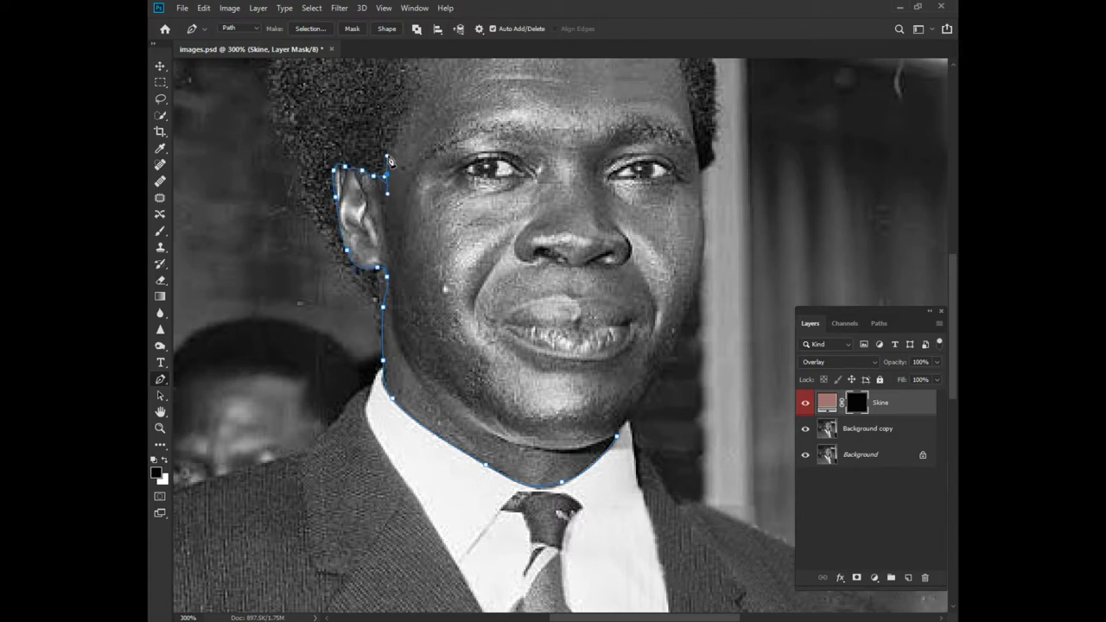
Extend the path from the temple up along the hairline and across the top of the forehead
{"action": "scroll", "coordinate": [389, 161], "scroll_direction": "up", "scroll_amount": 5}
{"action": "left_click", "coordinate": [408, 295]}
{"action": "left_click", "coordinate": [423, 257]}
{"action": "left_click", "coordinate": [415, 233]}
{"action": "left_click", "coordinate": [423, 201]}
{"action": "left_click_drag", "start_coordinate": [471, 177], "coordinate": [508, 179]}
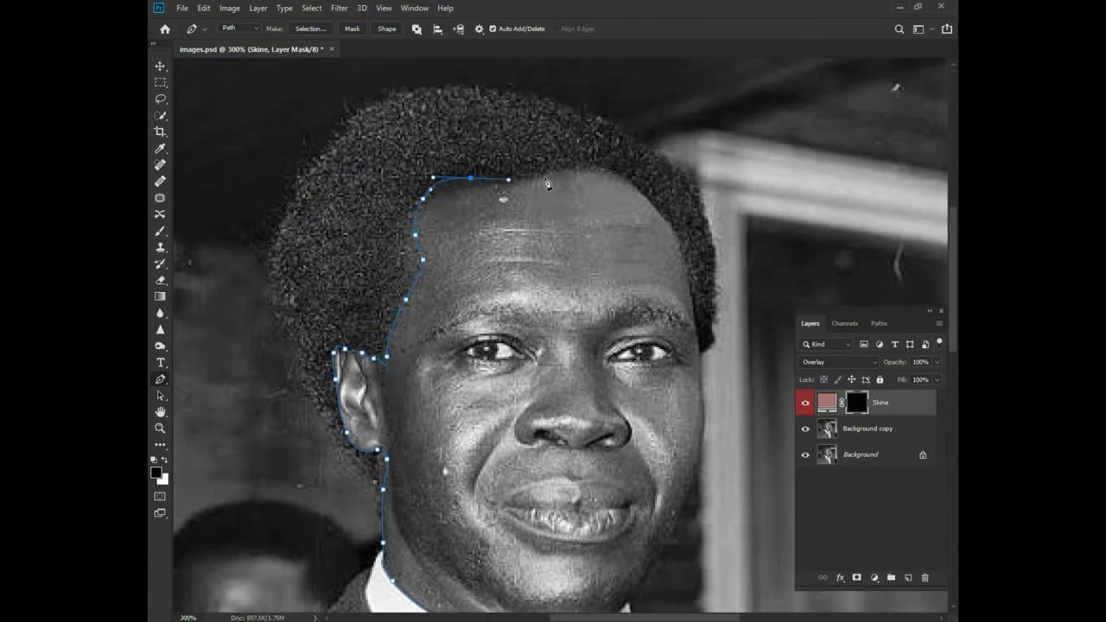
{"action": "left_click_drag", "start_coordinate": [471, 180], "coordinate": [474, 186]}
{"action": "left_click", "coordinate": [539, 177]}
{"action": "left_click", "coordinate": [558, 170]}
{"action": "left_click", "coordinate": [589, 166]}
{"action": "left_click", "coordinate": [612, 172]}
{"action": "left_click", "coordinate": [632, 180]}
Trace the path down the far side of the face along cheek and jaw, and close it at the collar
{"action": "left_click_drag", "start_coordinate": [677, 239], "coordinate": [620, 149]}
{"action": "left_click", "coordinate": [637, 210]}
{"action": "left_click", "coordinate": [641, 234]}
{"action": "left_click", "coordinate": [645, 258]}
{"action": "left_click", "coordinate": [647, 353]}
{"action": "left_click", "coordinate": [642, 378]}
{"action": "left_click", "coordinate": [628, 426]}
{"action": "left_click", "coordinate": [620, 436]}
{"action": "left_click_drag", "start_coordinate": [612, 455], "coordinate": [634, 324]}
{"action": "left_click", "coordinate": [621, 362]}
{"action": "left_click", "coordinate": [608, 372]}
{"action": "left_click", "coordinate": [595, 380]}
{"action": "left_click", "coordinate": [586, 394]}
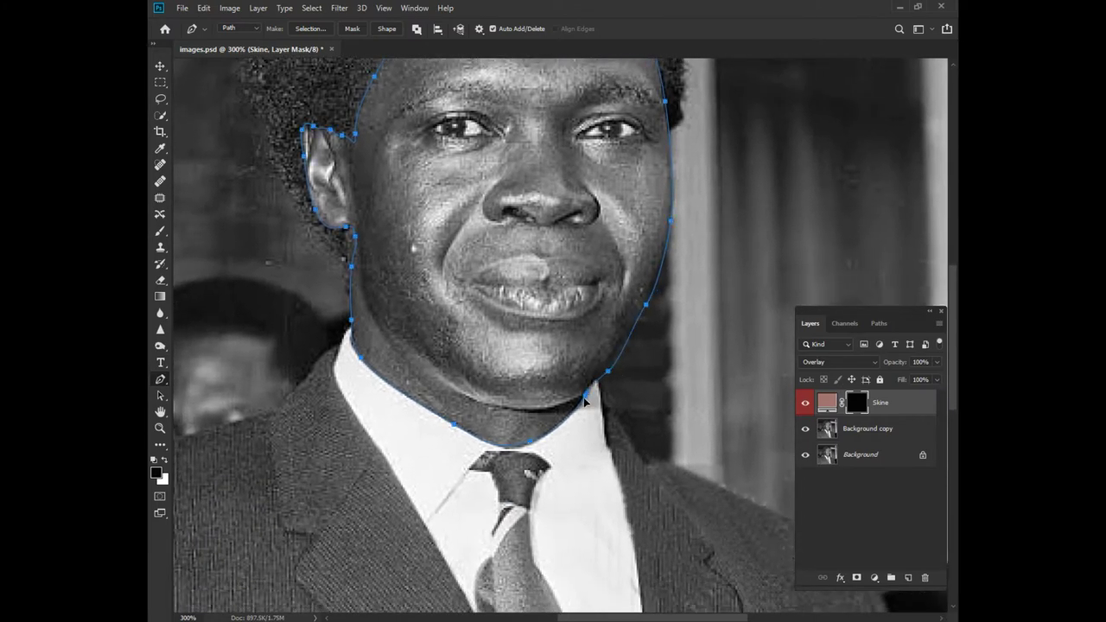
Adjust the path's anchor points along the lower jaw near the collar to fit the face edge
{"action": "scroll", "coordinate": [586, 397], "scroll_direction": "up", "scroll_amount": 2}
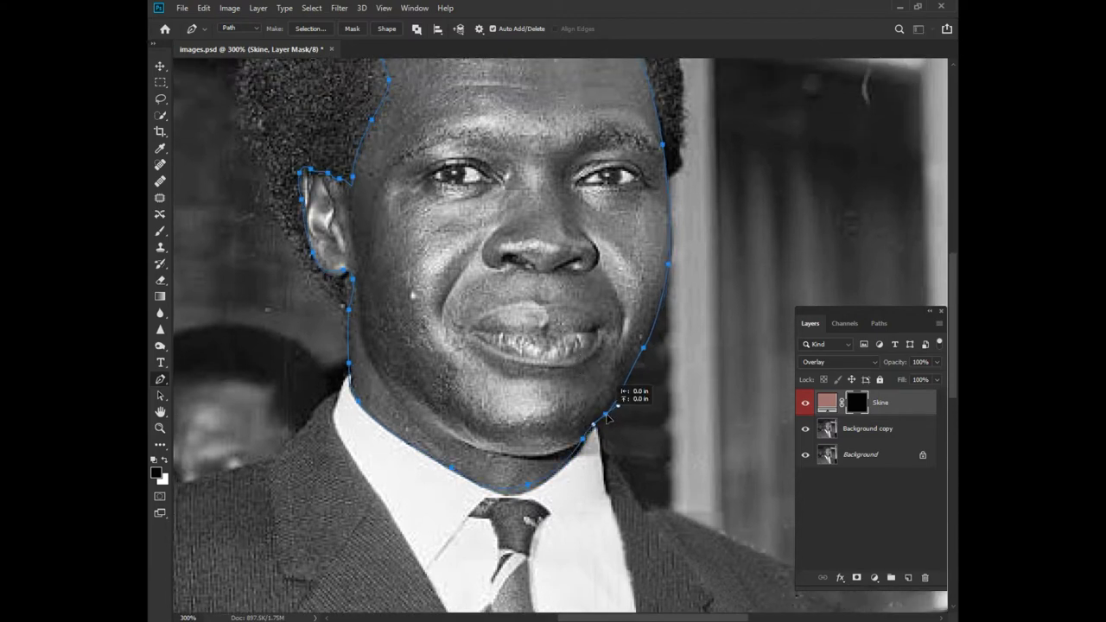
{"action": "mouse_move", "coordinate": [607, 423]}
{"action": "left_mouse_down"}
{"action": "mouse_move", "coordinate": [620, 403]}
{"action": "mouse_move", "coordinate": [611, 411]}
{"action": "left_mouse_up"}
{"action": "left_click", "coordinate": [593, 426]}
{"action": "scroll", "coordinate": [586, 406], "scroll_direction": "up", "scroll_amount": 1}
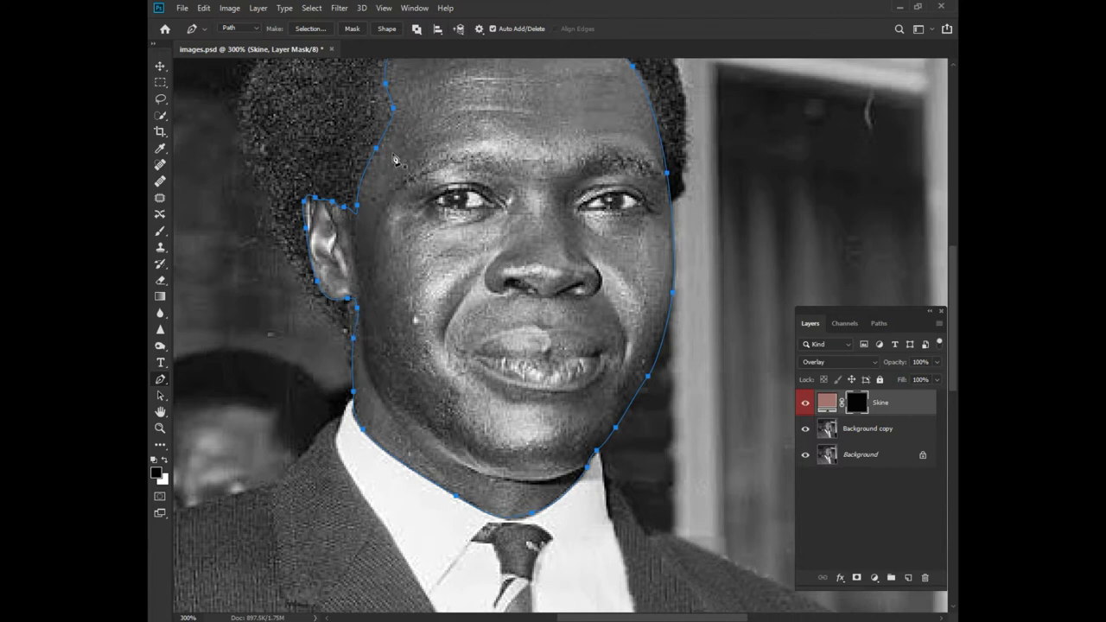
Convert the closed face path into a new selection with a feather radius of 3 pixels
{"action": "left_click", "coordinate": [310, 29]}
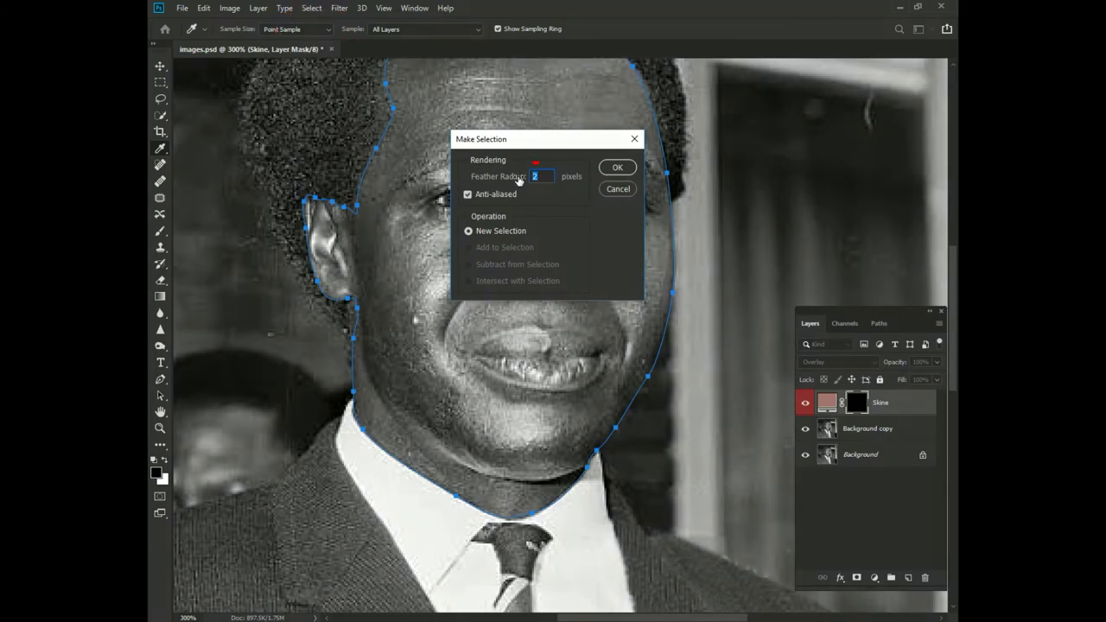
{"action": "type", "text": "3"}
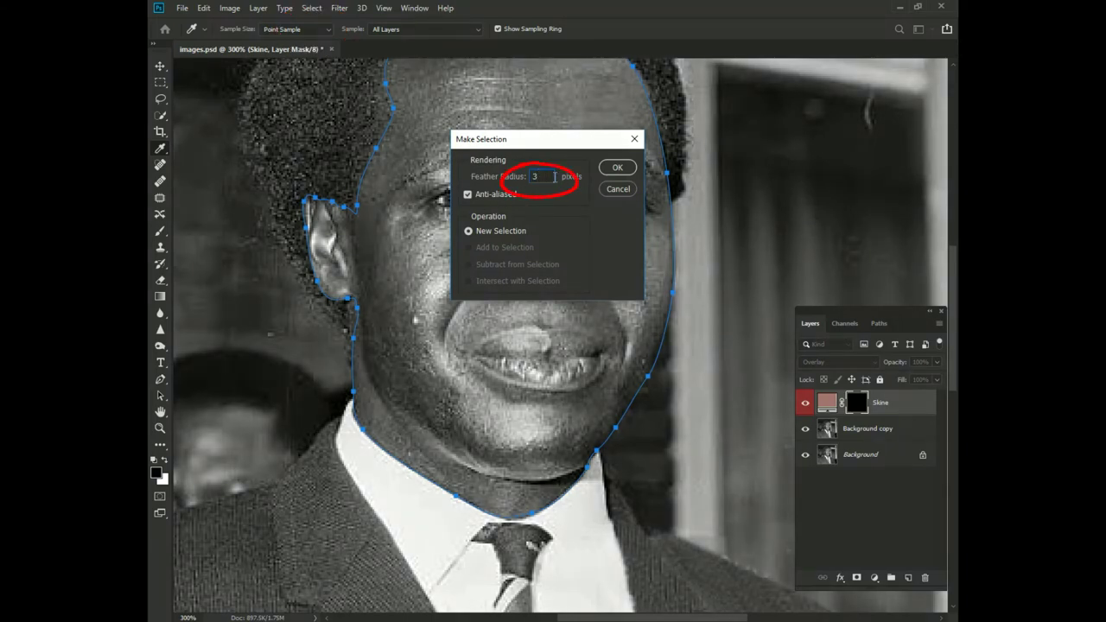
{"action": "left_click", "coordinate": [619, 168]}
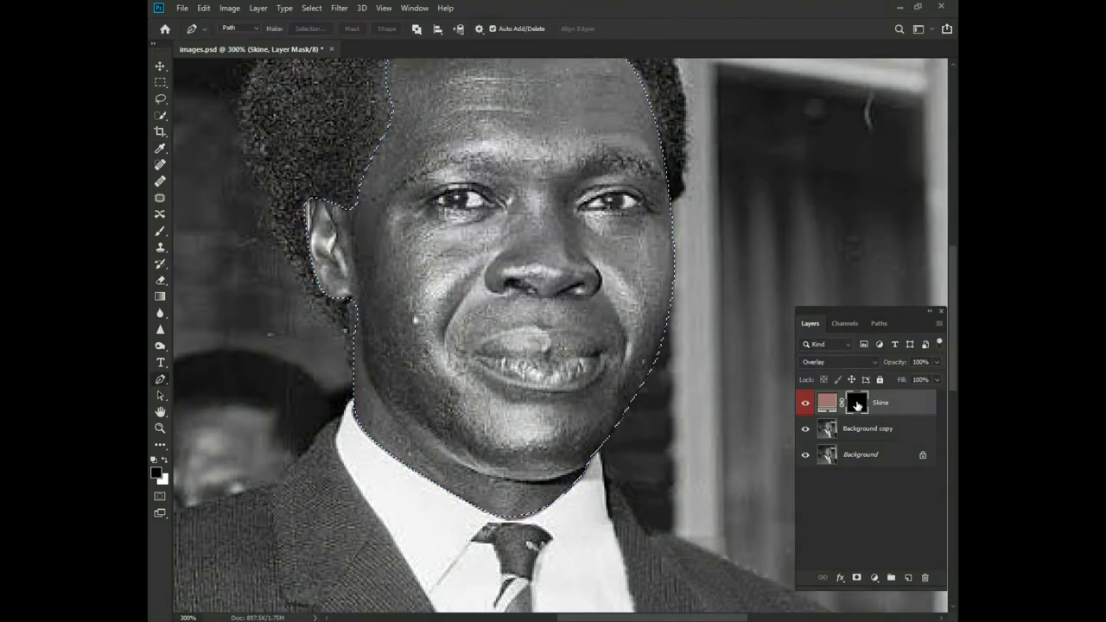
Invert the Skine layer mask inside the selection to apply the skin color to the face, then deselect
{"action": "left_click", "coordinate": [229, 8]}
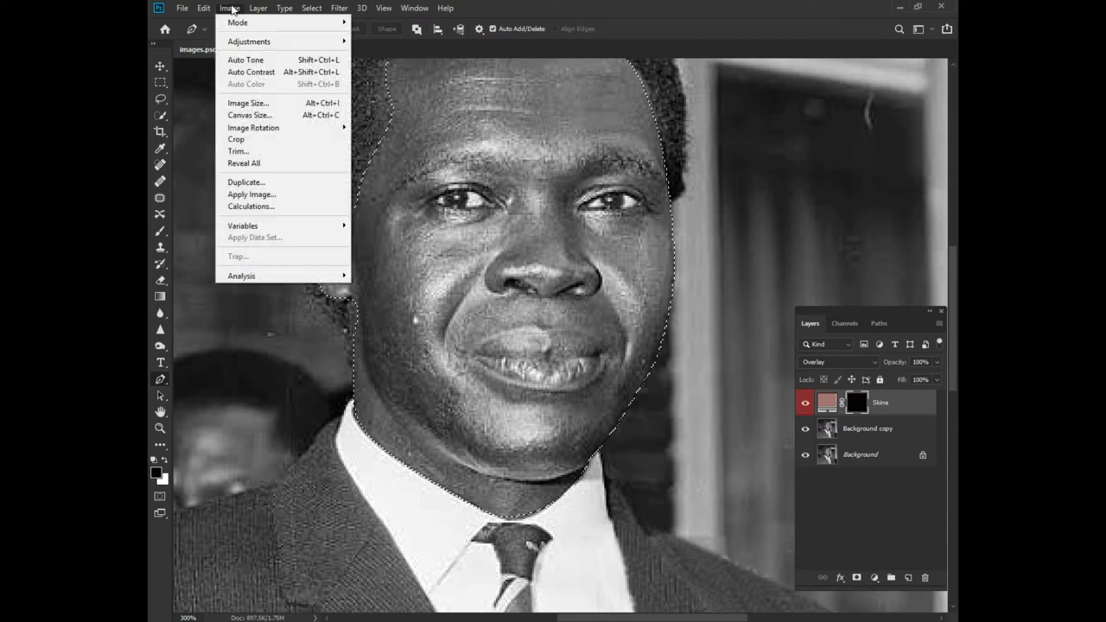
{"action": "mouse_move", "coordinate": [245, 43]}
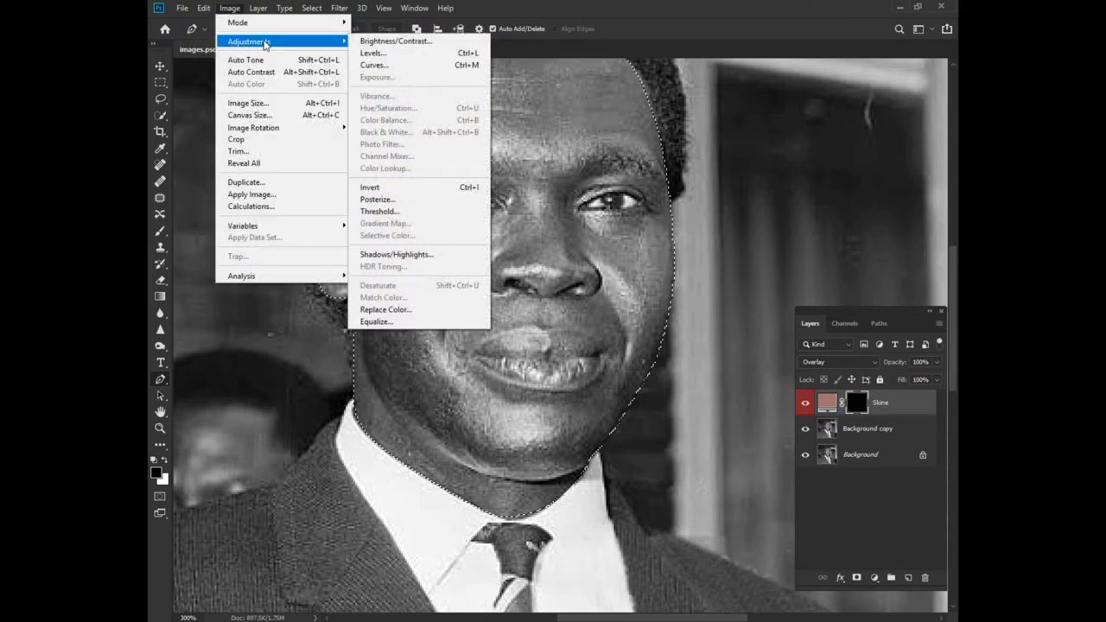
{"action": "left_click", "coordinate": [420, 194]}
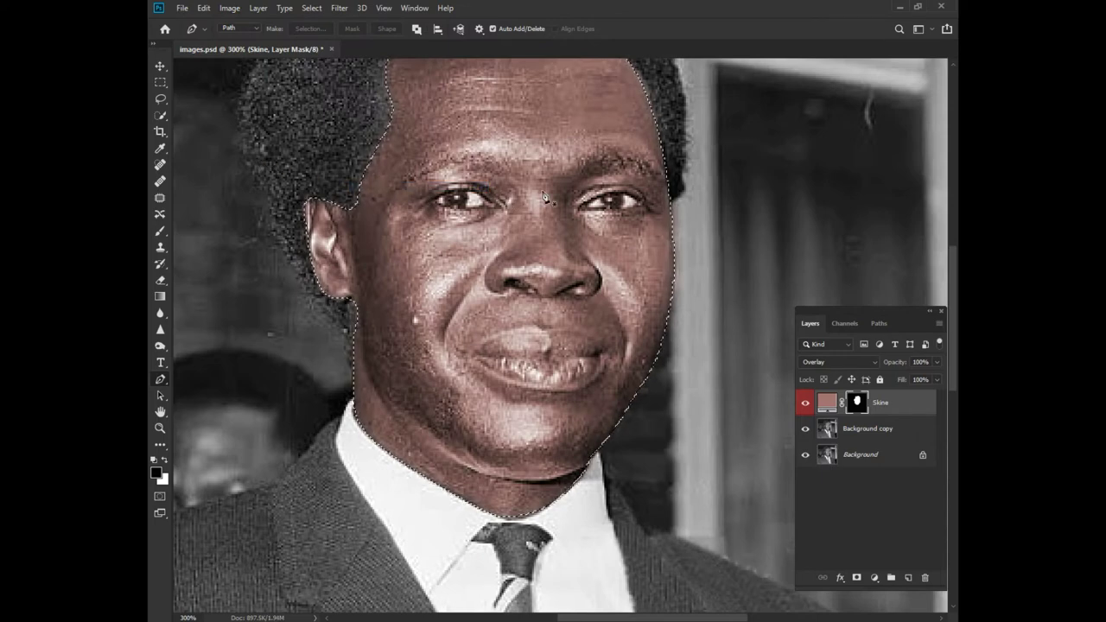
{"action": "key", "text": "ctrl+d"}
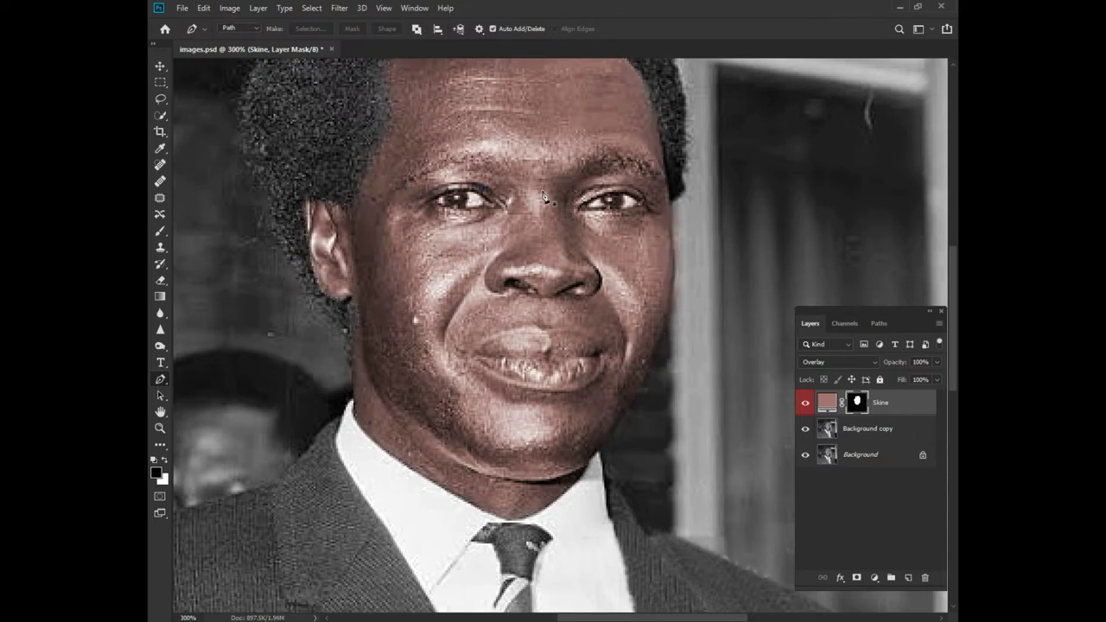
{"action": "key", "text": "ctrl+minus"}
{"action": "key", "text": "ctrl+minus"}
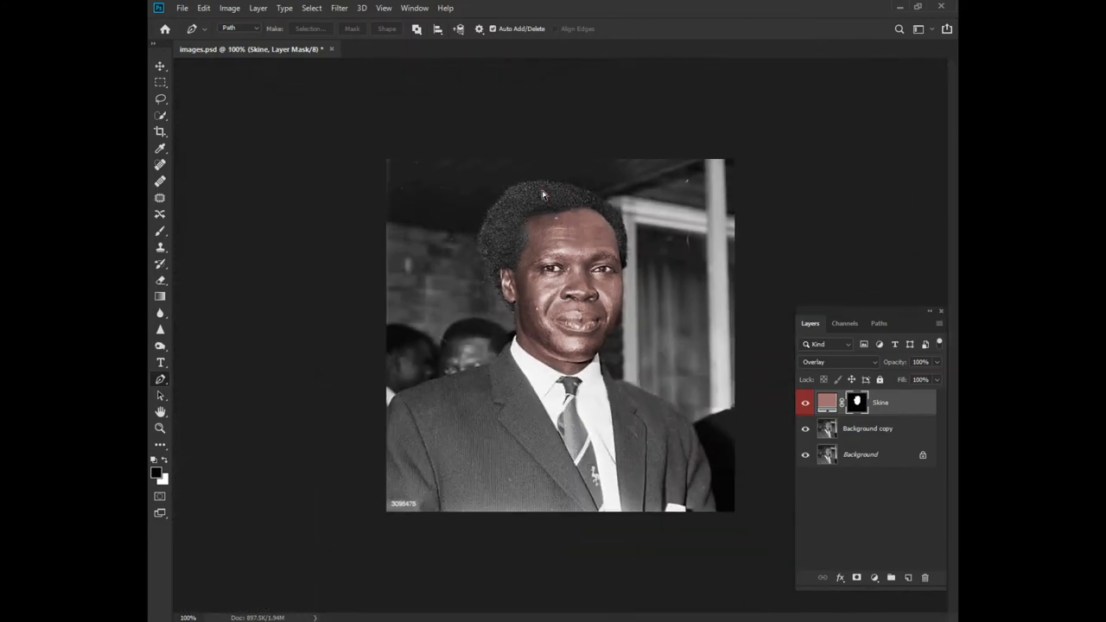
Trace a closed path around the face of the background man just behind the main subject's shoulder
{"action": "key", "text": "ctrl+plus"}
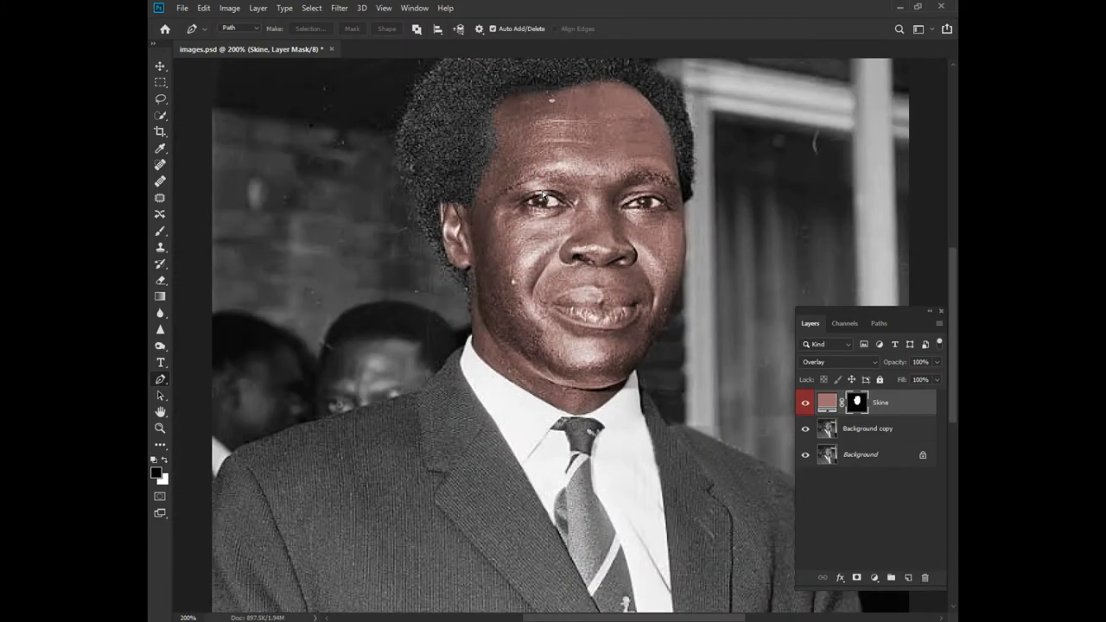
{"action": "key", "text": "ctrl+plus"}
{"action": "left_click_drag", "start_coordinate": [348, 342], "coordinate": [457, 406]}
{"action": "left_click", "coordinate": [353, 435]}
{"action": "left_click", "coordinate": [352, 403]}
{"action": "left_click", "coordinate": [366, 341]}
{"action": "left_click", "coordinate": [370, 328]}
{"action": "left_click", "coordinate": [397, 319]}
{"action": "left_click", "coordinate": [412, 318]}
{"action": "left_click", "coordinate": [424, 319]}
{"action": "left_click", "coordinate": [456, 319]}
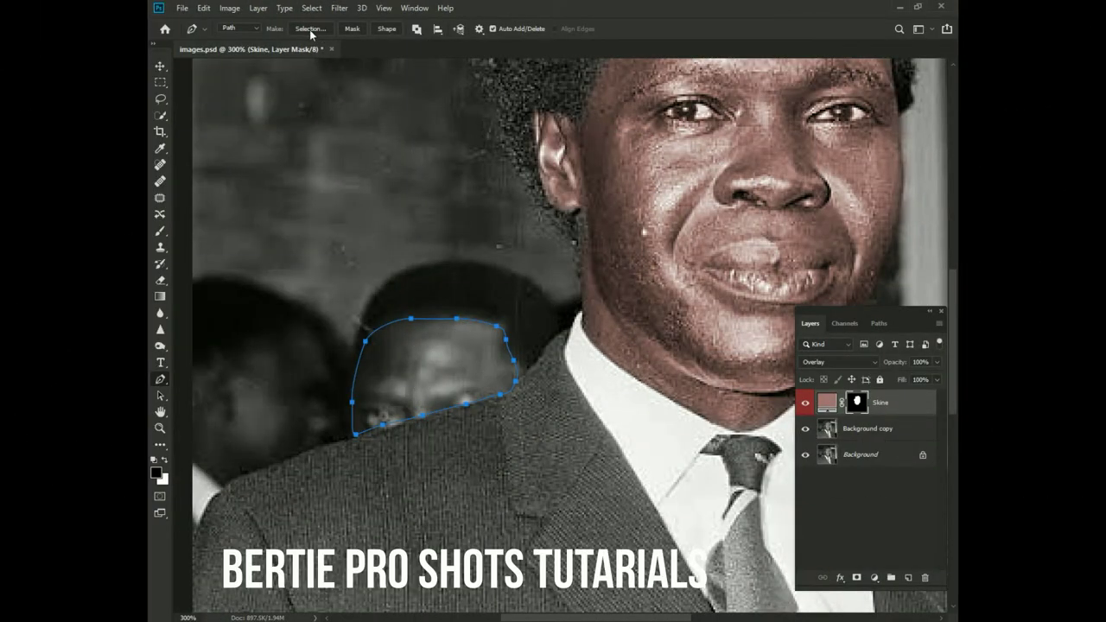
Convert the background man's face path into a new selection with a feather radius of 6 pixels
{"action": "left_click", "coordinate": [310, 30]}
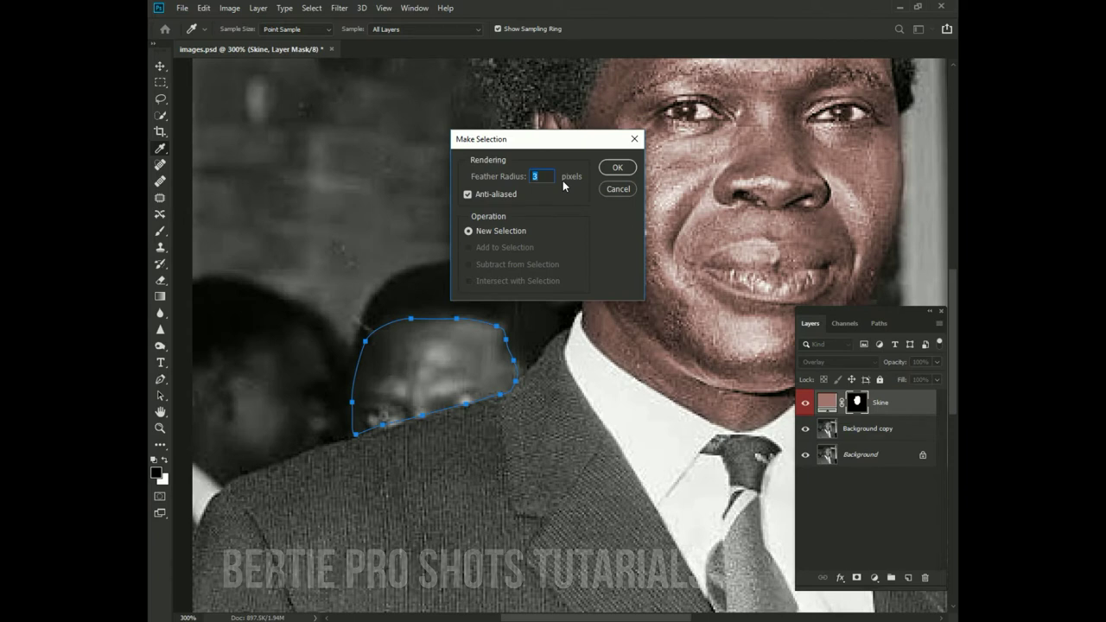
{"action": "type", "text": "6"}
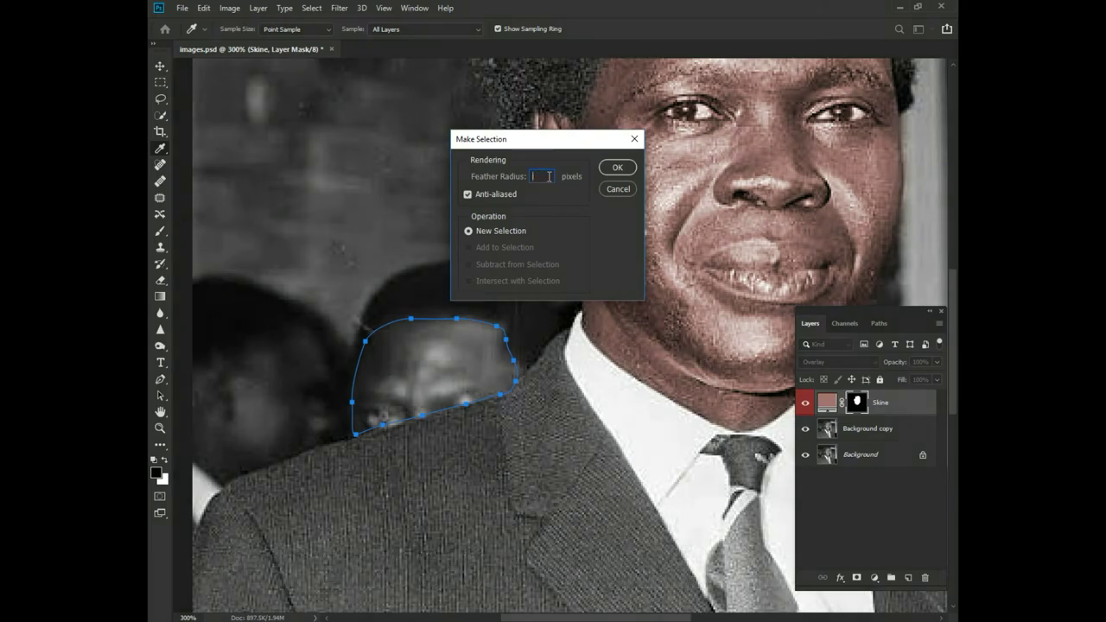
{"action": "left_click", "coordinate": [615, 167]}
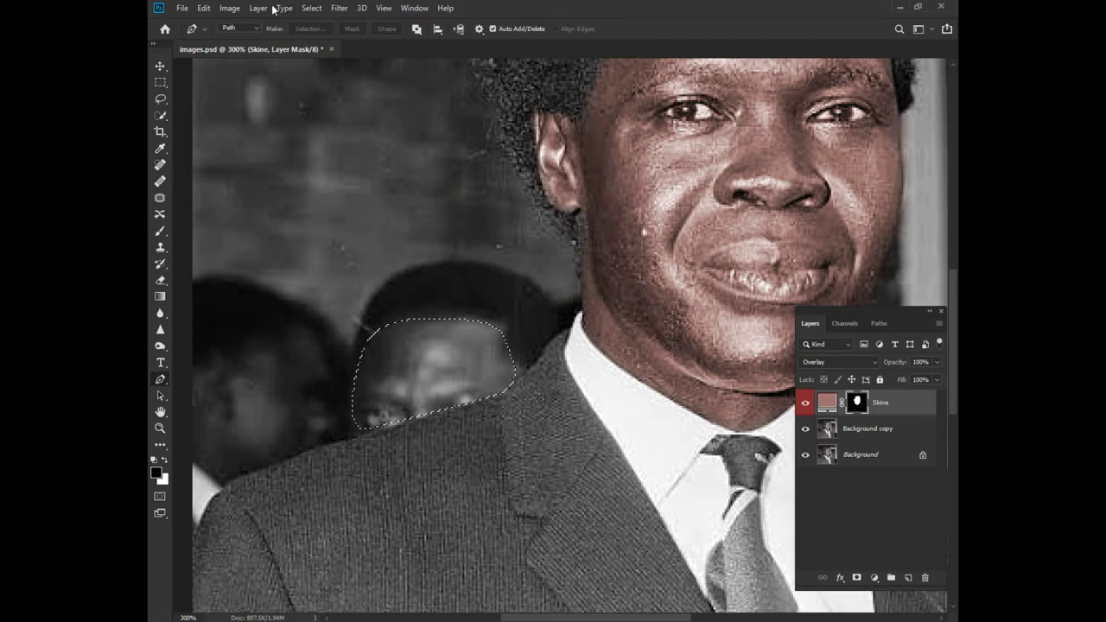
Invert the Skine mask within the background man's face selection and deselect it
{"action": "left_click", "coordinate": [230, 8]}
{"action": "mouse_move", "coordinate": [311, 47]}
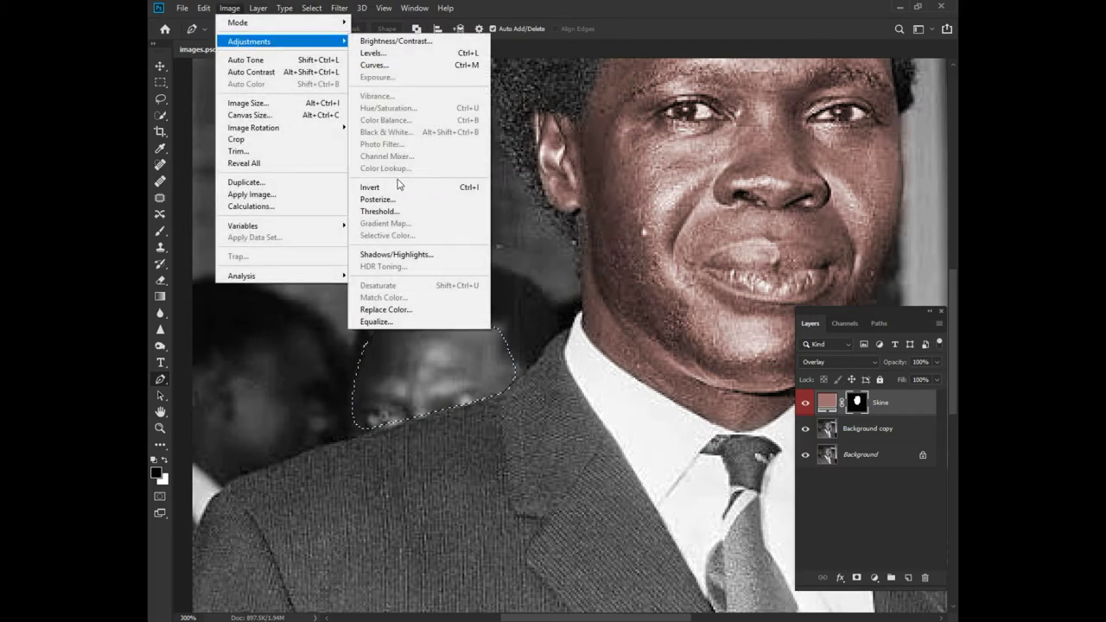
{"action": "left_click", "coordinate": [393, 186]}
{"action": "key", "text": "ctrl+d"}
Start a path on the farthest background man, tracing from his hairline around the ear and down the neck to the suit's shoulder
{"action": "left_click", "coordinate": [237, 358]}
{"action": "left_click", "coordinate": [257, 349]}
{"action": "left_click", "coordinate": [269, 348]}
{"action": "left_click", "coordinate": [279, 341]}
{"action": "left_click", "coordinate": [289, 331]}
{"action": "left_click", "coordinate": [308, 328]}
{"action": "left_click", "coordinate": [318, 344]}
{"action": "left_click", "coordinate": [322, 360]}
{"action": "left_click", "coordinate": [327, 377]}
{"action": "left_click", "coordinate": [304, 381]}
{"action": "left_click", "coordinate": [303, 390]}
{"action": "left_click", "coordinate": [310, 403]}
{"action": "left_click", "coordinate": [322, 406]}
{"action": "left_click", "coordinate": [332, 413]}
{"action": "left_click_drag", "start_coordinate": [332, 422], "coordinate": [325, 430]}
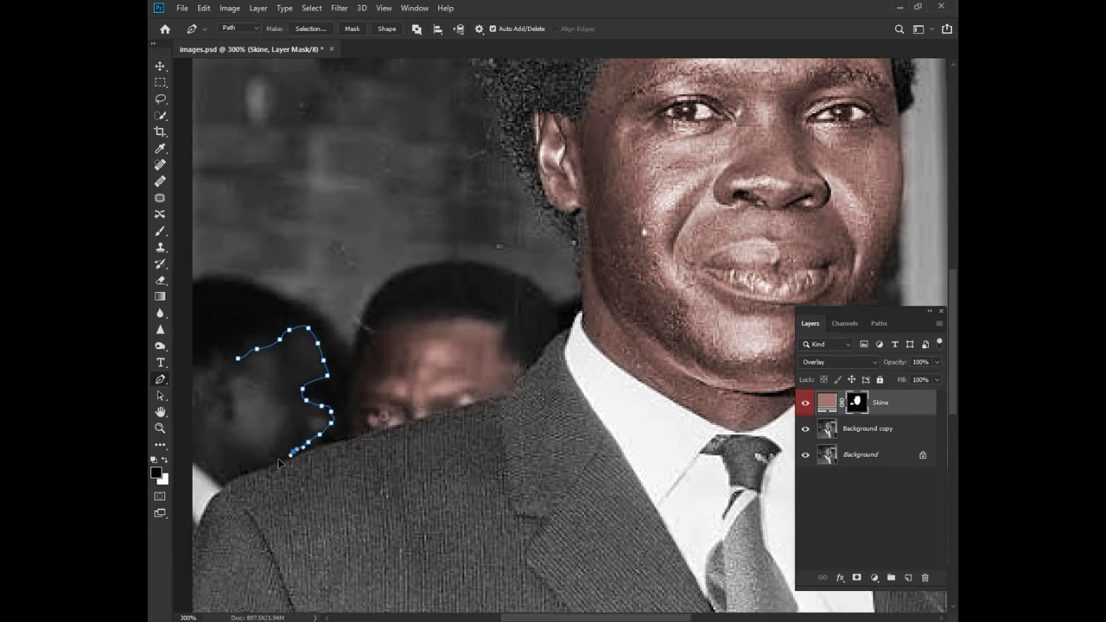
Continue the path along the collar and the photo's edge, and close it at its starting point on the hairline
{"action": "left_click", "coordinate": [217, 480]}
{"action": "left_click", "coordinate": [201, 460]}
{"action": "left_click", "coordinate": [192, 429]}
{"action": "left_click", "coordinate": [192, 370]}
{"action": "left_click", "coordinate": [207, 369]}
{"action": "left_click", "coordinate": [221, 365]}
{"action": "left_click", "coordinate": [240, 358]}
Convert the farthest man's face path into a feathered selection, invert the Skine mask inside it, and deselect
{"action": "left_click", "coordinate": [310, 29]}
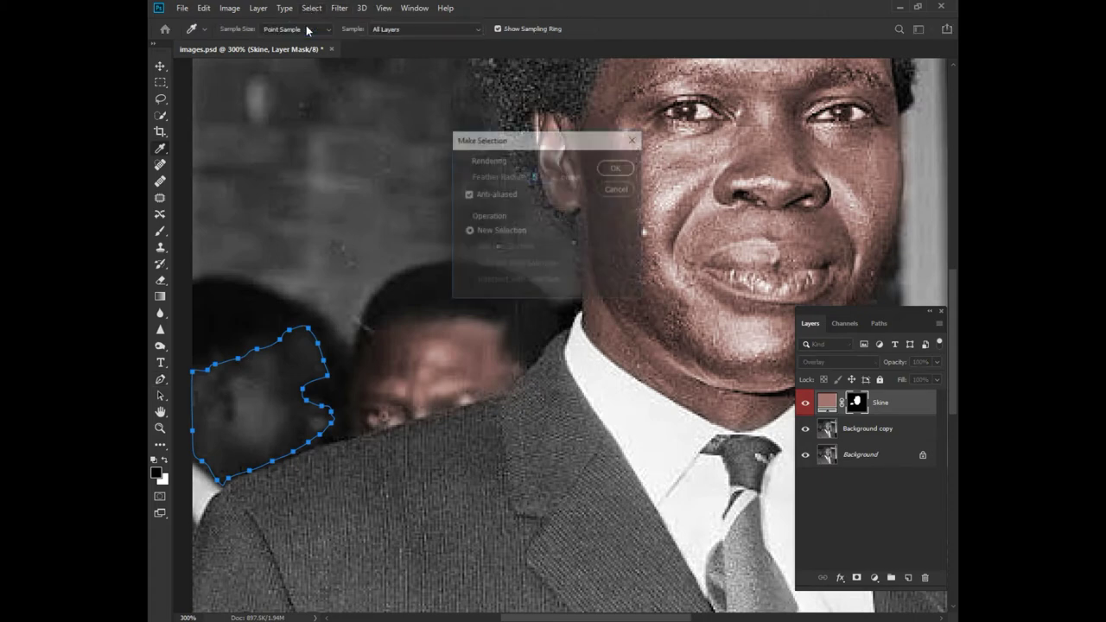
{"action": "left_click", "coordinate": [617, 168]}
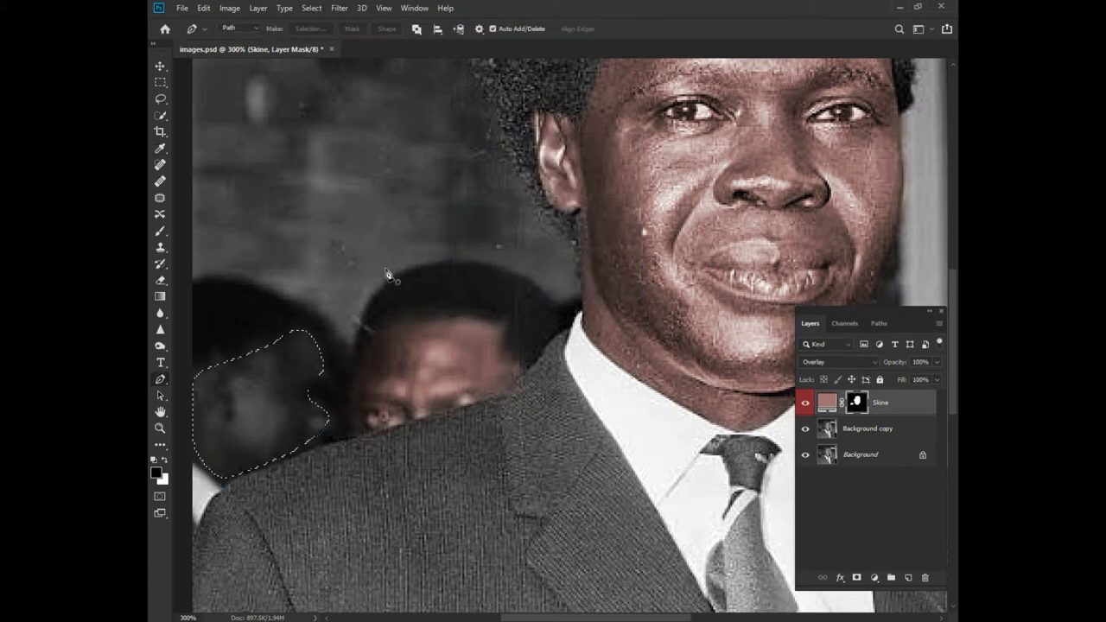
{"action": "left_click", "coordinate": [229, 8]}
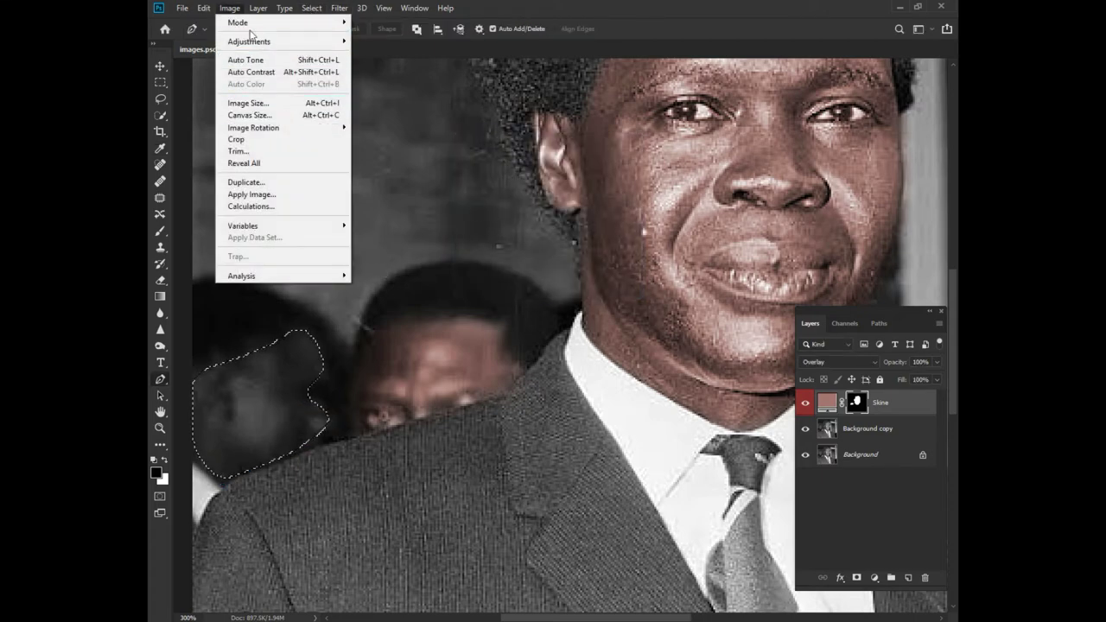
{"action": "mouse_move", "coordinate": [256, 41]}
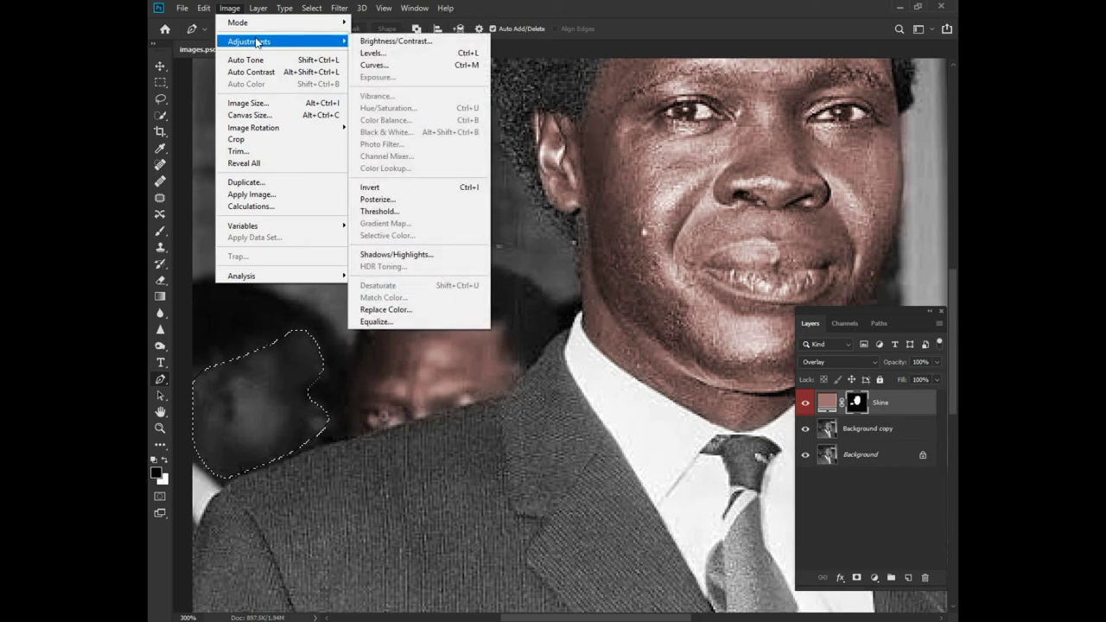
{"action": "left_click", "coordinate": [372, 187]}
{"action": "scroll", "coordinate": [483, 230], "scroll_direction": "down", "scroll_amount": 5}
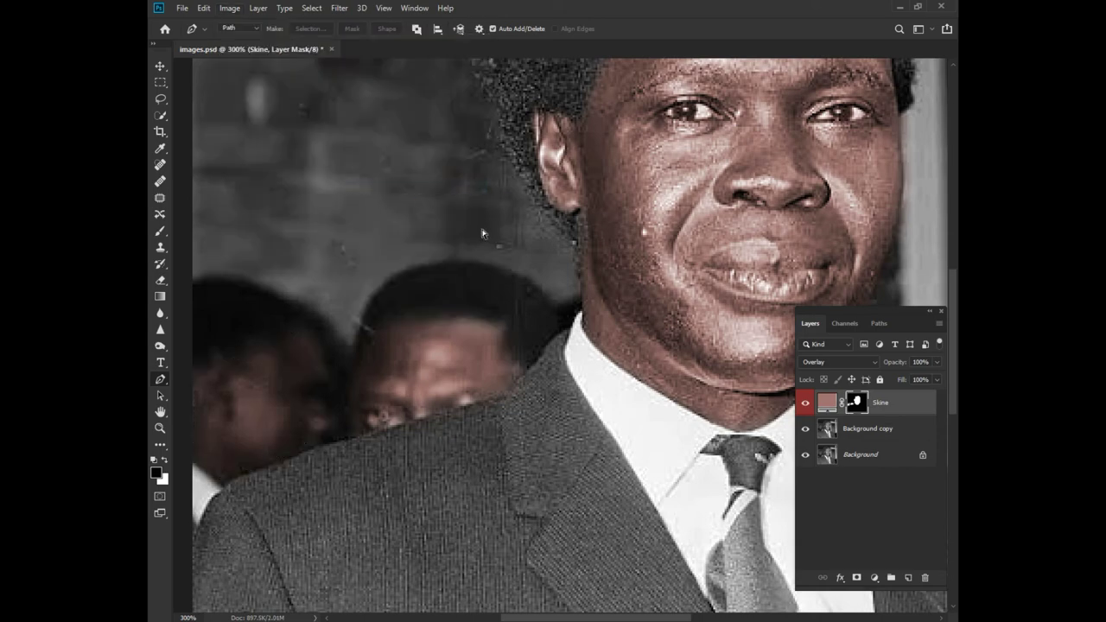
{"action": "key", "text": "ctrl+plus"}
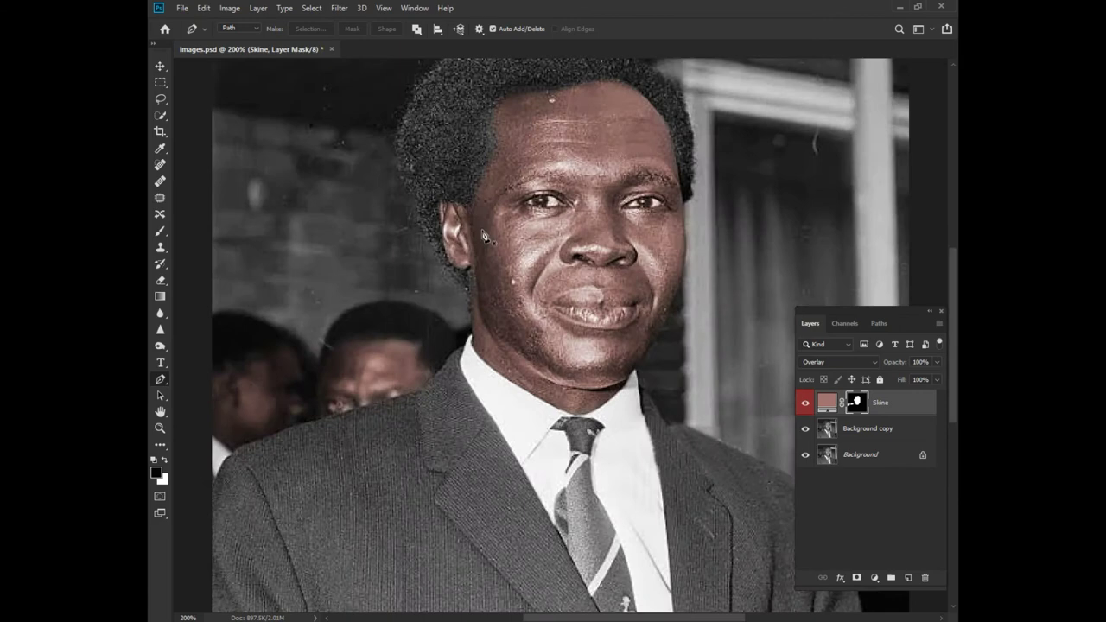
Create a solid color fill layer named "A Coat" with a blue layer label, Normal mode and 100% opacity
{"action": "left_click", "coordinate": [160, 67]}
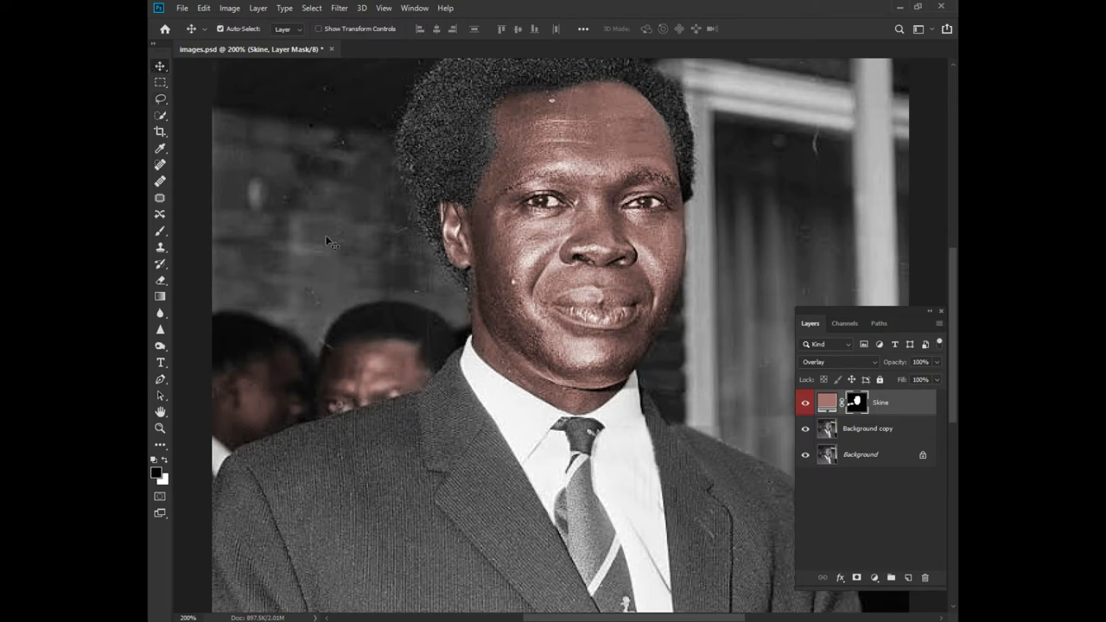
{"action": "scroll", "coordinate": [477, 268], "scroll_direction": "down", "scroll_amount": 5}
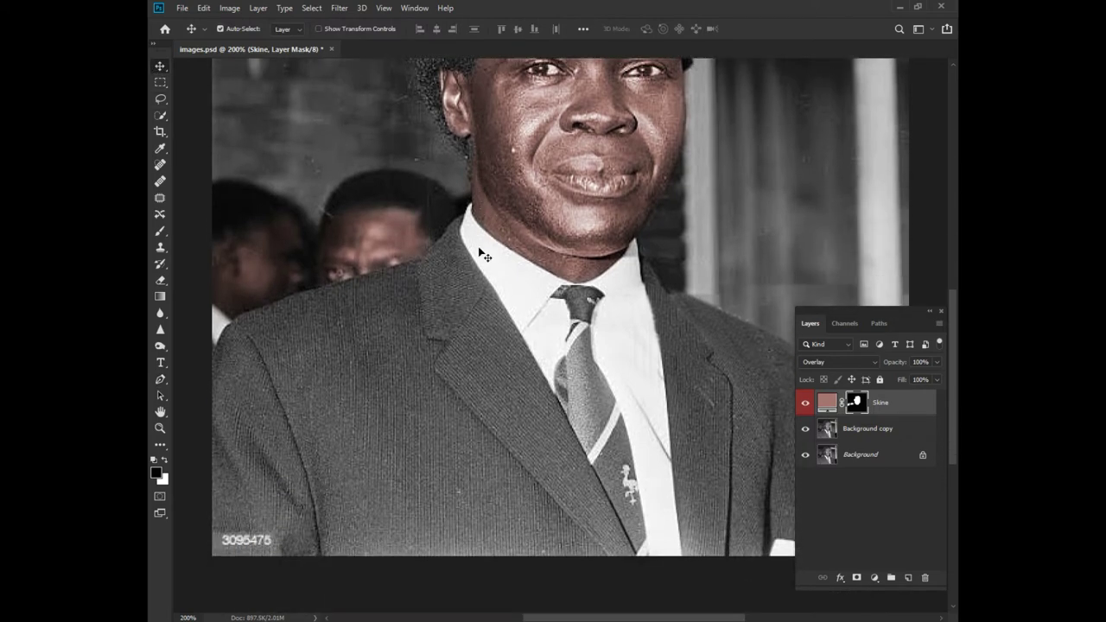
{"action": "left_click", "coordinate": [257, 9]}
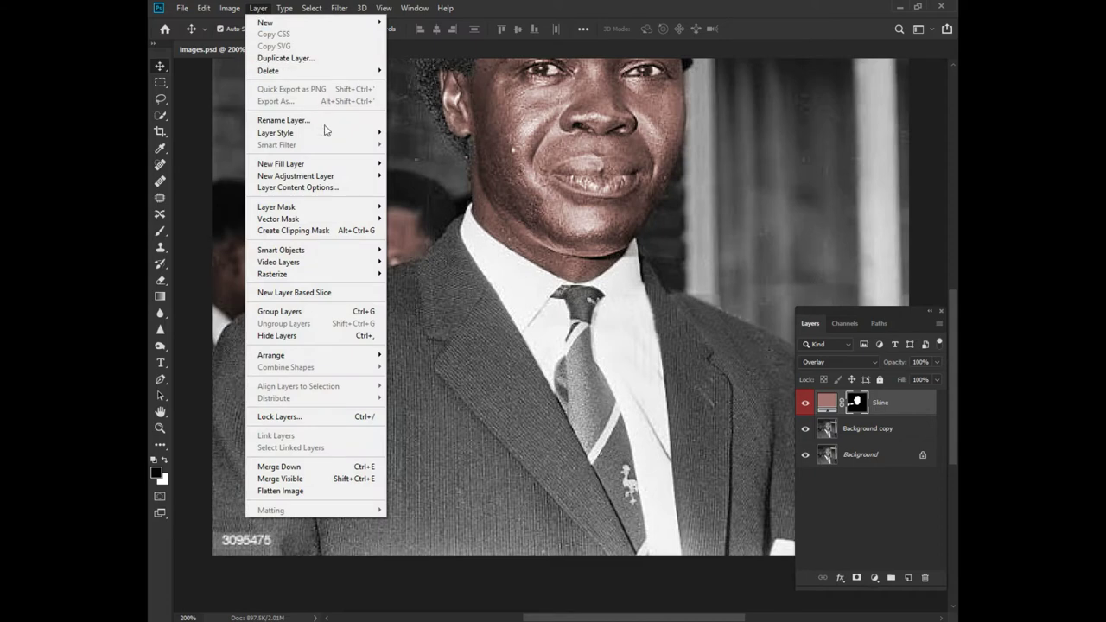
{"action": "mouse_move", "coordinate": [349, 164]}
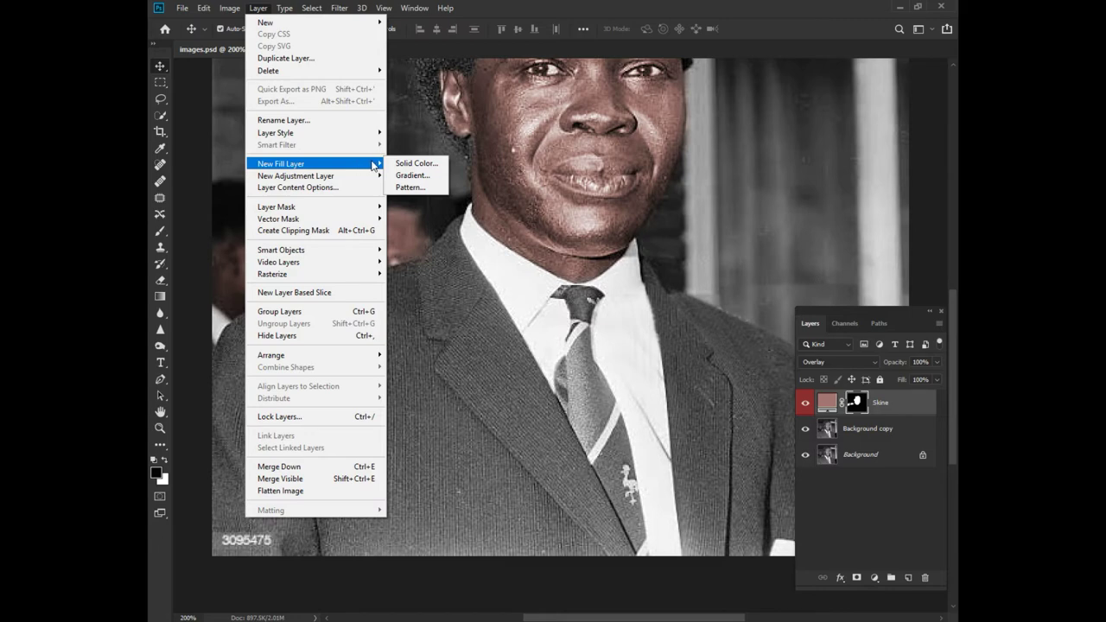
{"action": "left_click", "coordinate": [416, 165]}
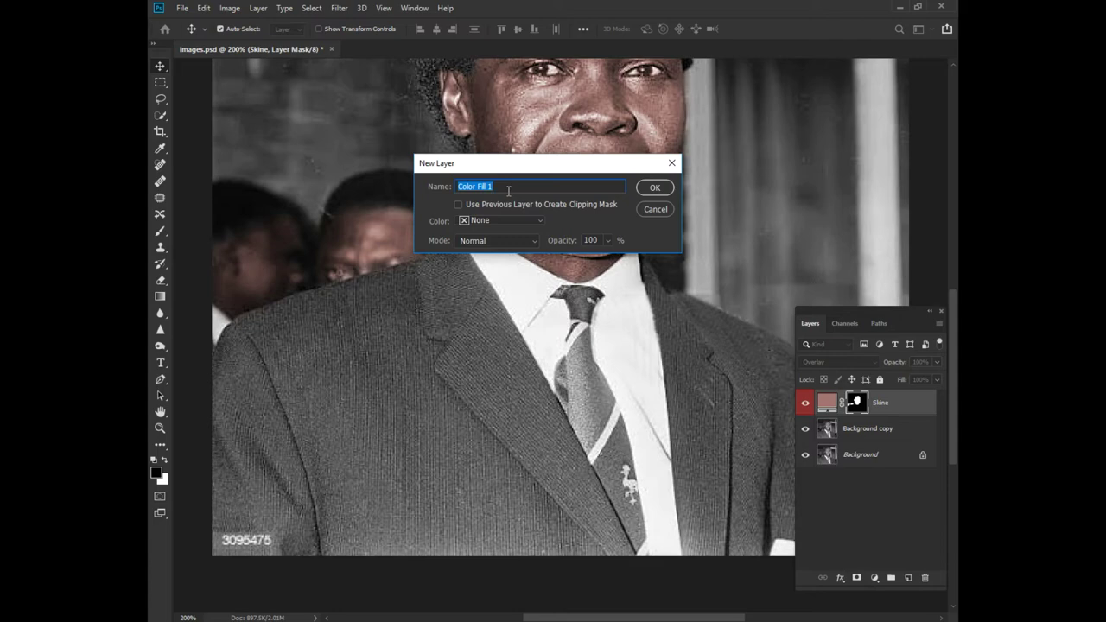
{"action": "type", "text": "A Coat"}
{"action": "left_click", "coordinate": [480, 221]}
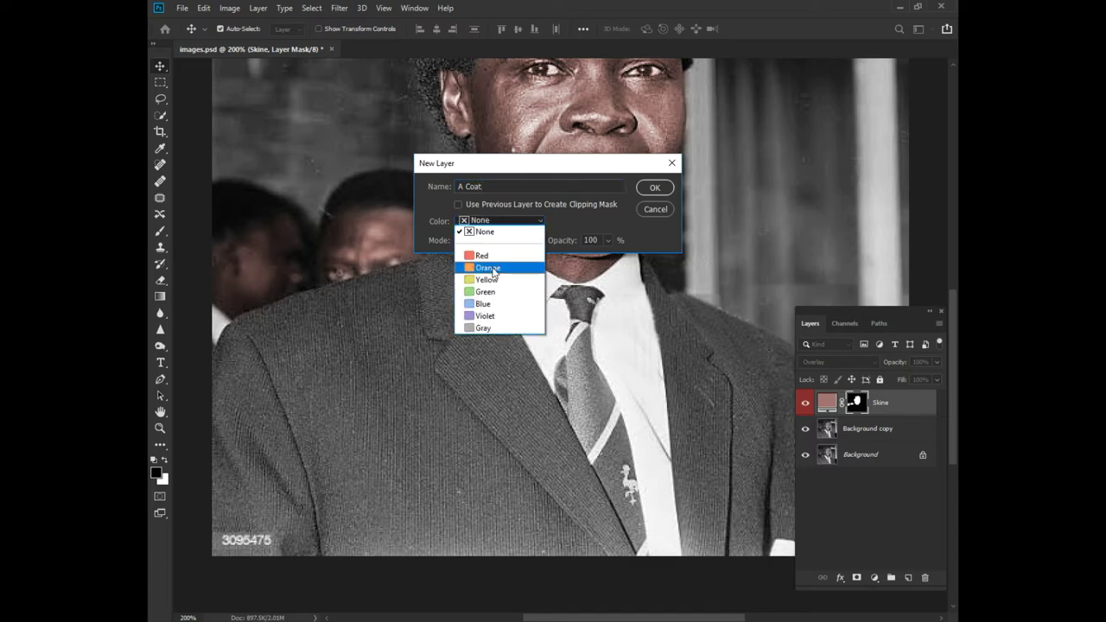
{"action": "left_click", "coordinate": [486, 303]}
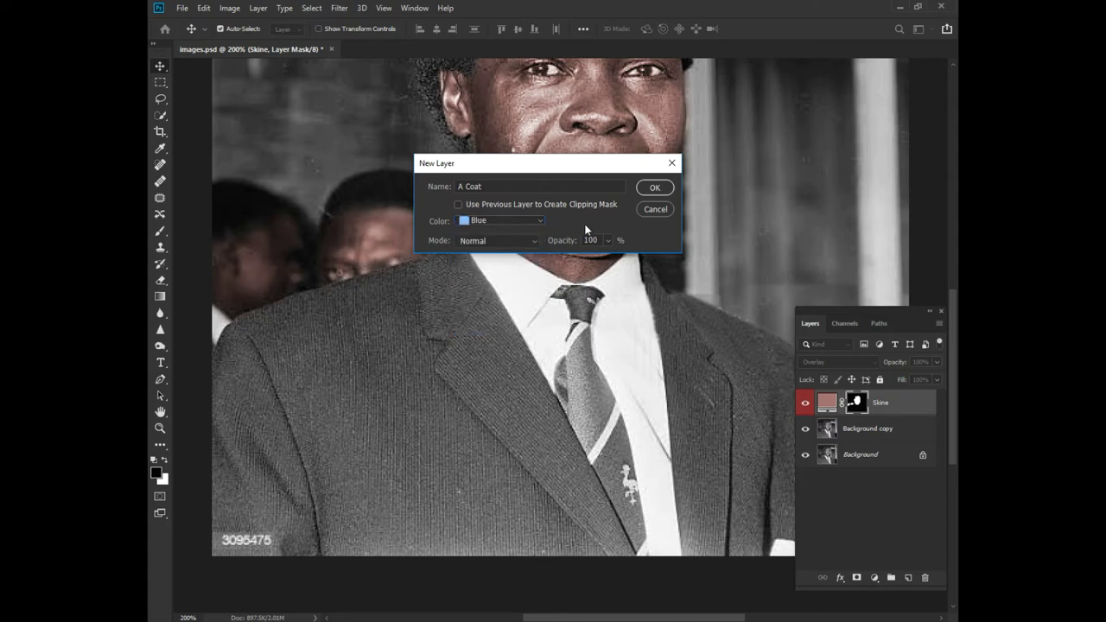
{"action": "left_click", "coordinate": [655, 188]}
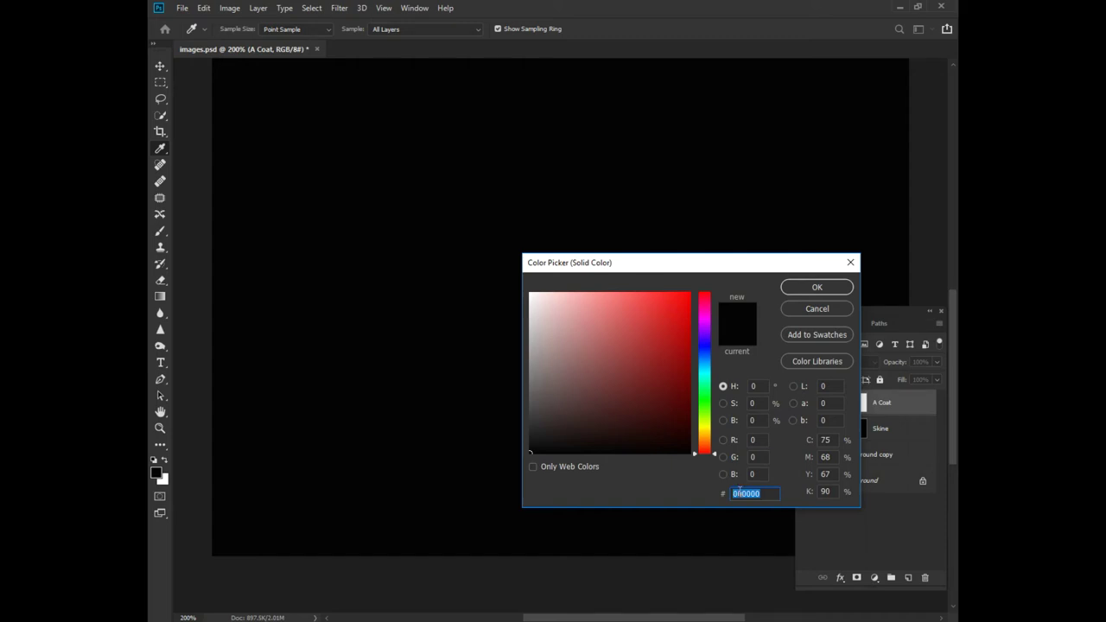
Set the coat layer's fill color to hex 1b2269
{"action": "type", "text": "1b"}
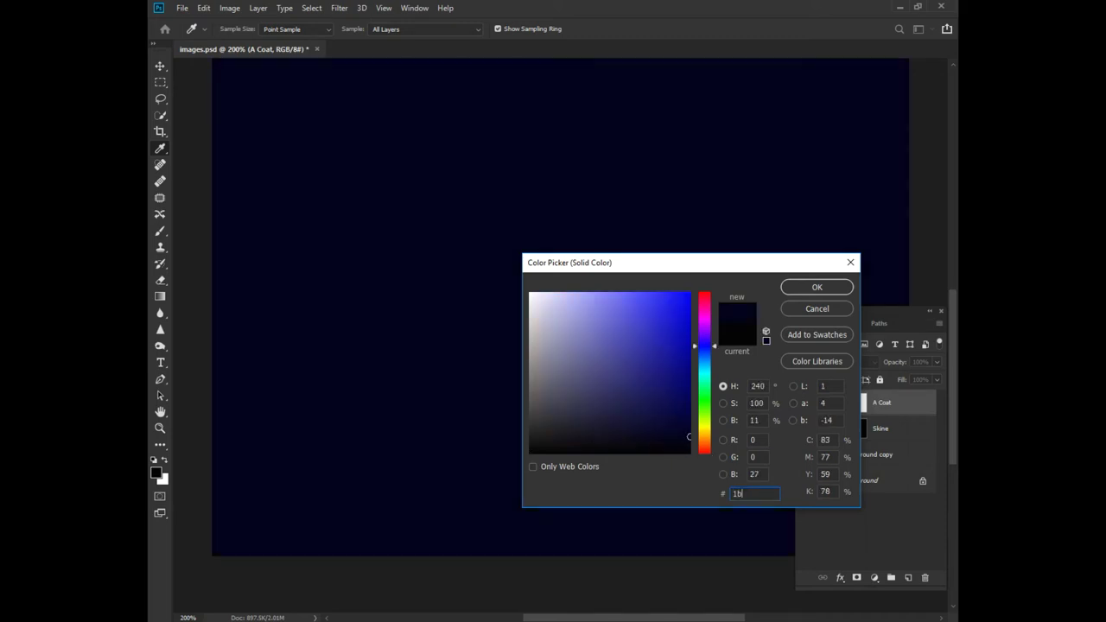
{"action": "type", "text": "22"}
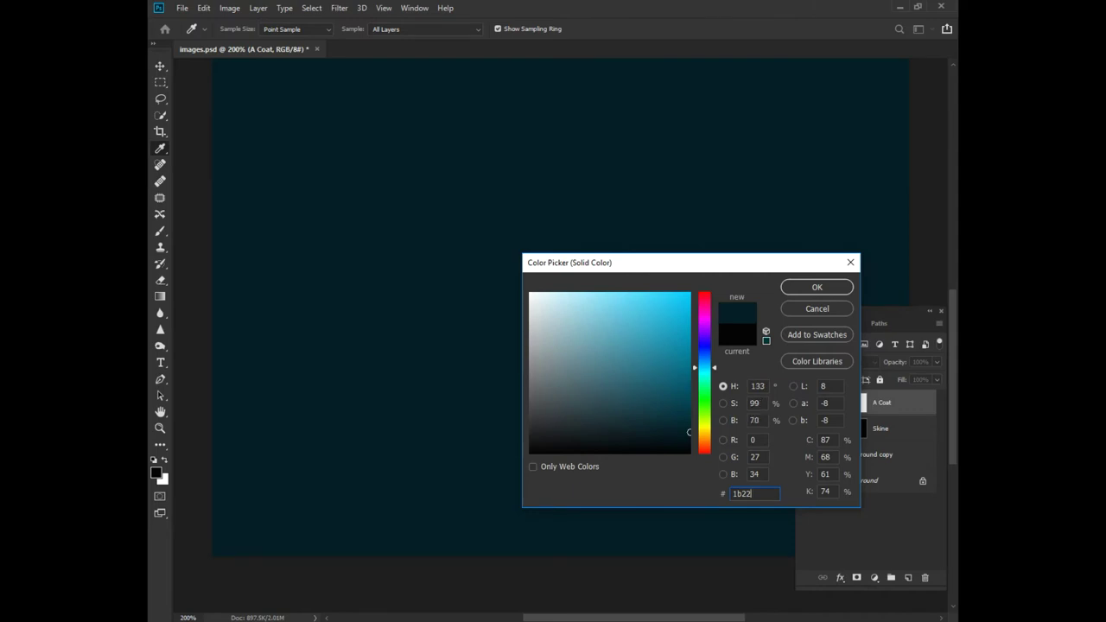
{"action": "type", "text": "69"}
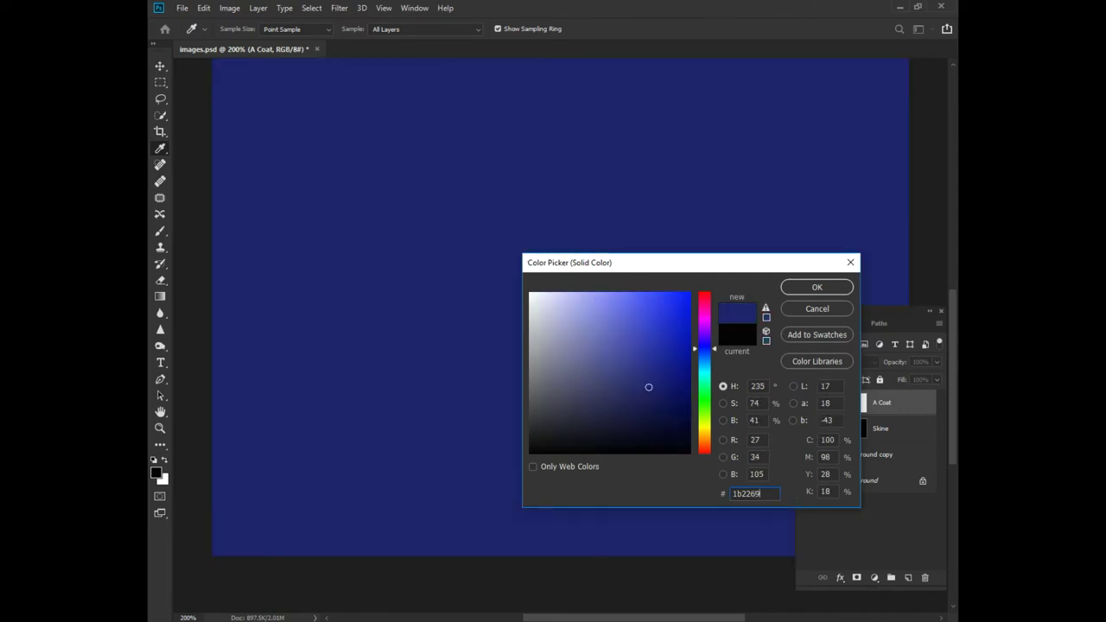
{"action": "double_click", "coordinate": [768, 493]}
{"action": "left_click", "coordinate": [810, 290]}
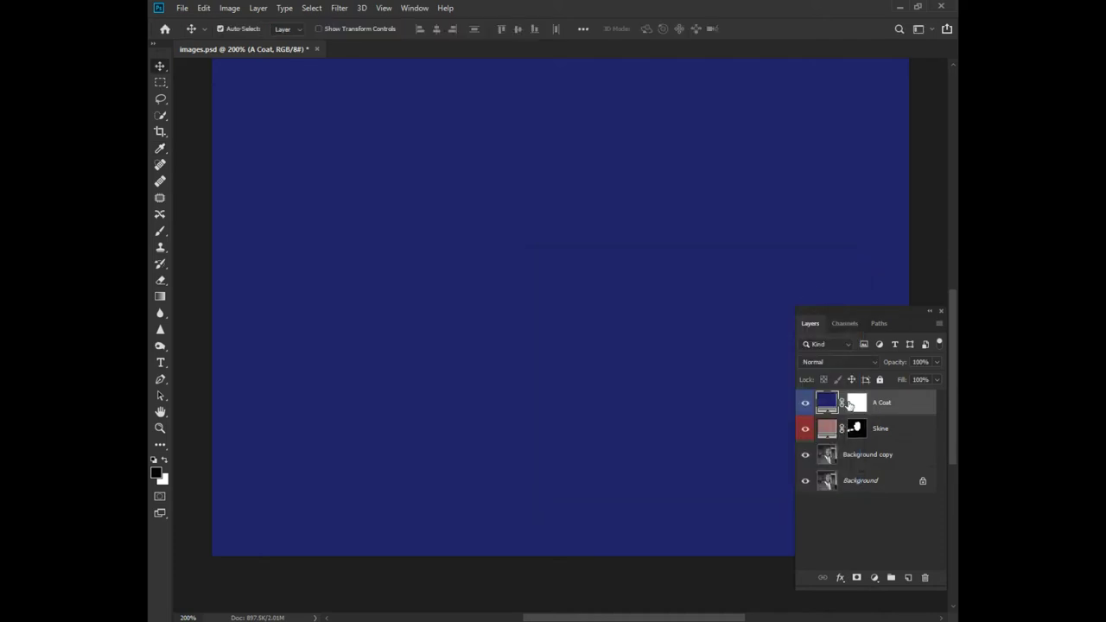
Invert the A Coat layer's mask to black and set the layer's blend mode to Overlay
{"action": "left_click", "coordinate": [855, 405]}
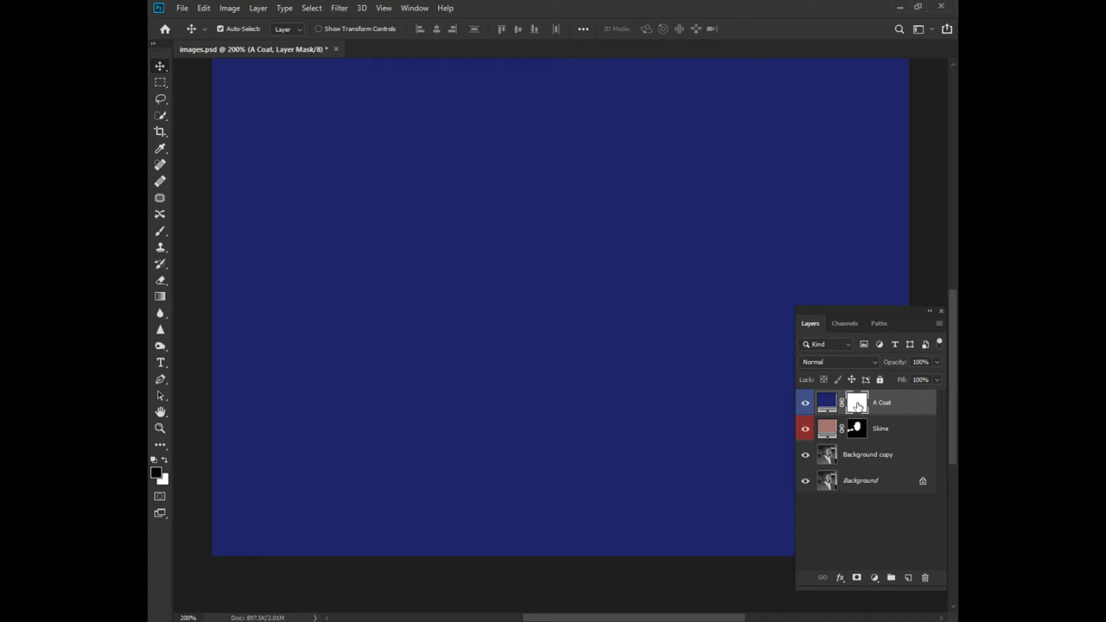
{"action": "left_click", "coordinate": [227, 8]}
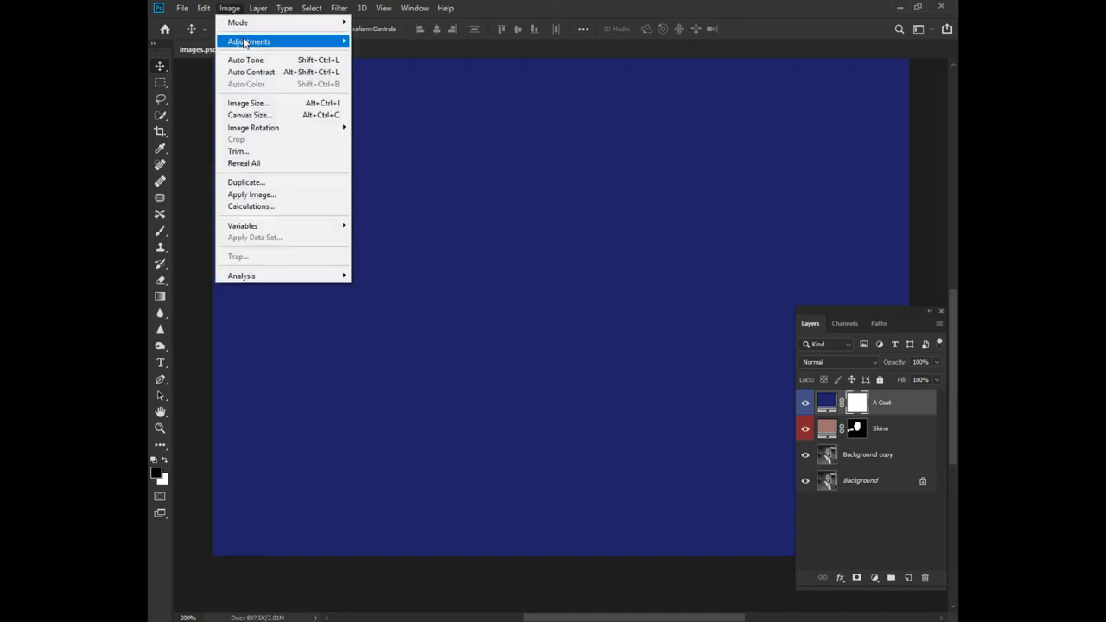
{"action": "mouse_move", "coordinate": [247, 43]}
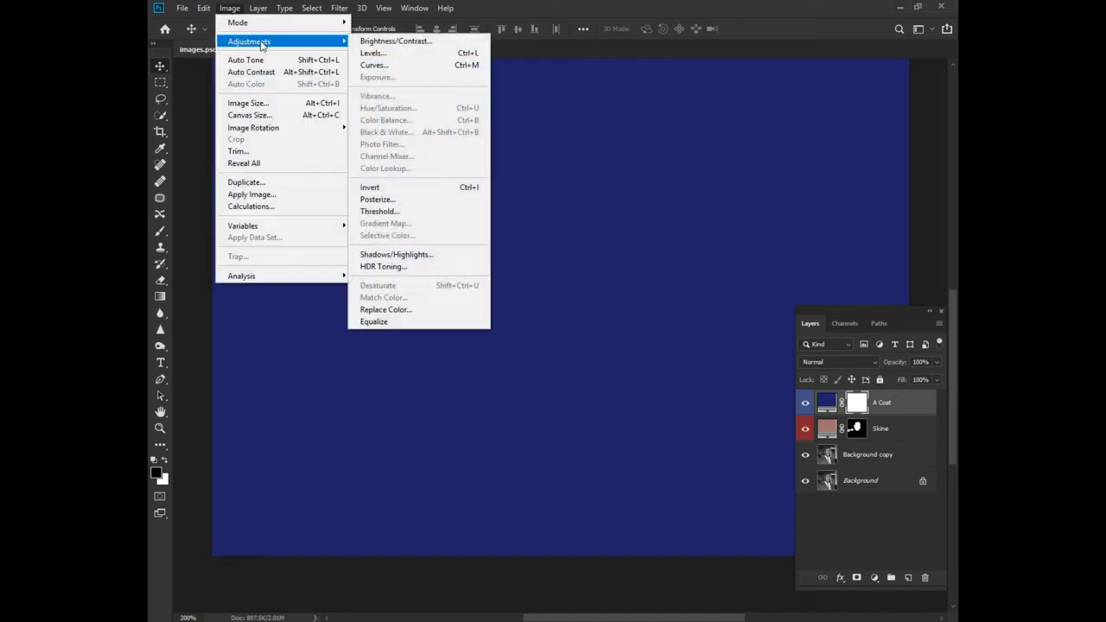
{"action": "left_click", "coordinate": [386, 191]}
{"action": "key", "text": "ctrl+2"}
{"action": "left_click", "coordinate": [838, 361]}
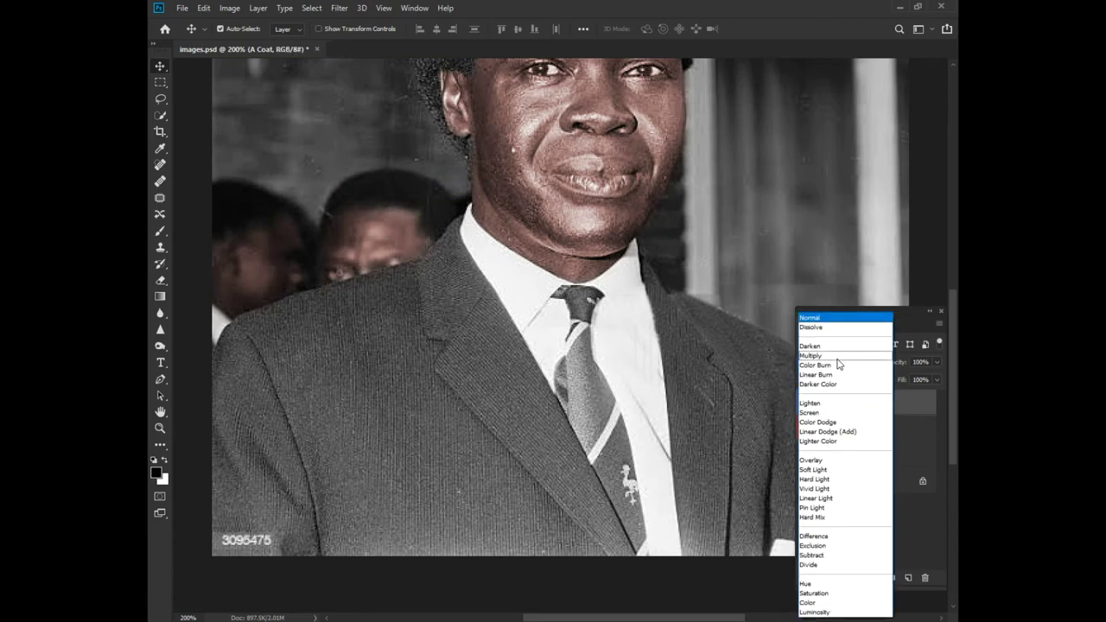
{"action": "left_click", "coordinate": [821, 461]}
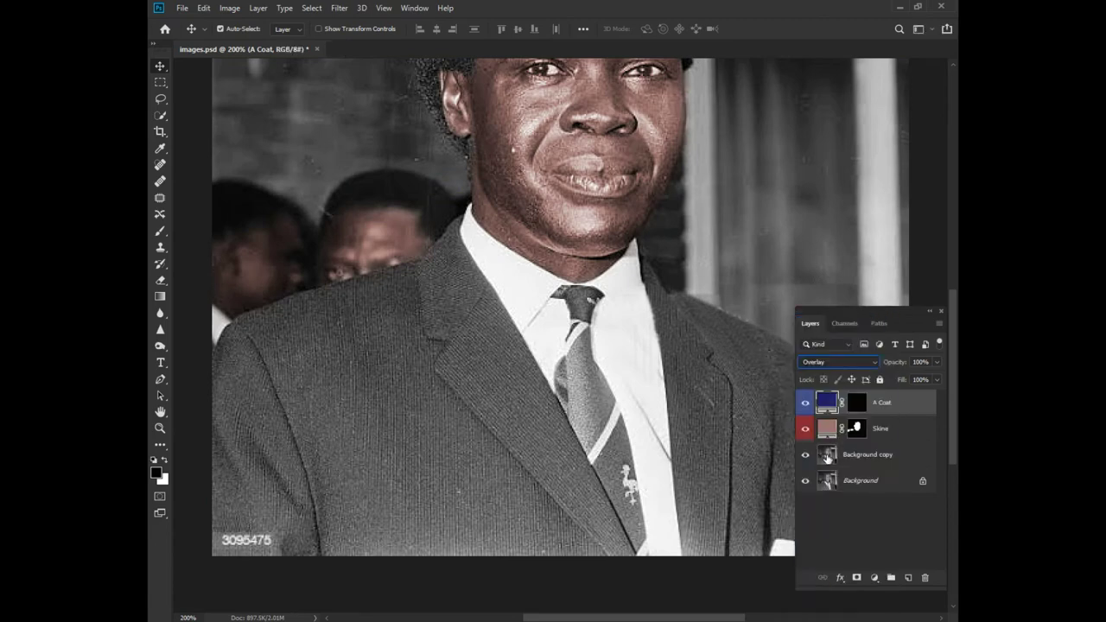
With the A Coat mask active, start a Pen path at the photo's edge and trace the shoulder up to the collar's tip
{"action": "left_click", "coordinate": [856, 404]}
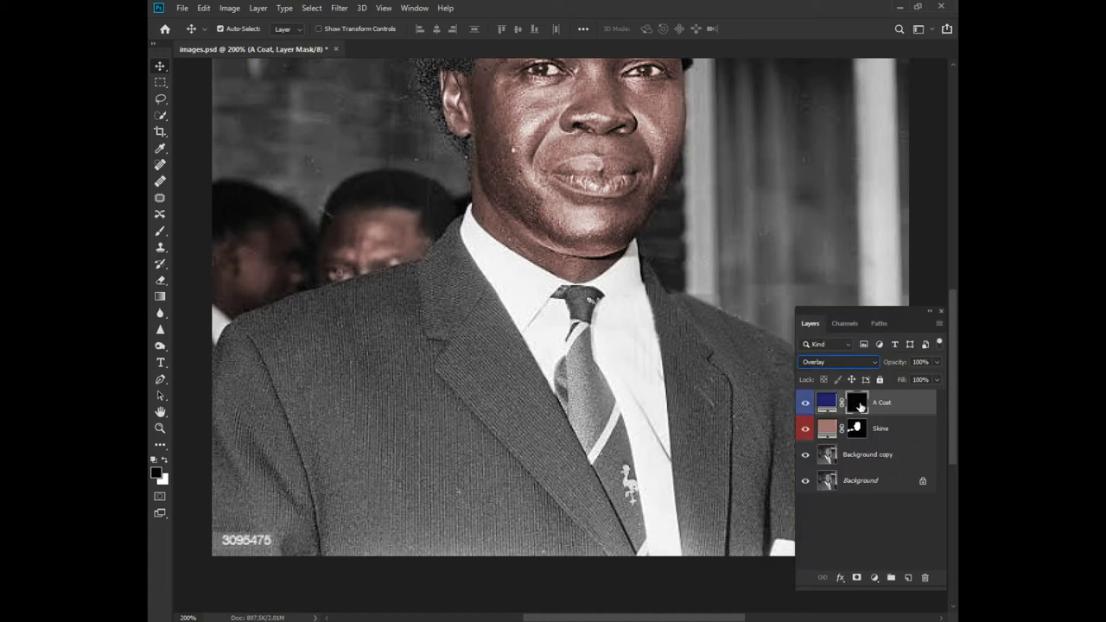
{"action": "left_click", "coordinate": [162, 381]}
{"action": "scroll", "coordinate": [297, 371], "scroll_direction": "down", "scroll_amount": 2}
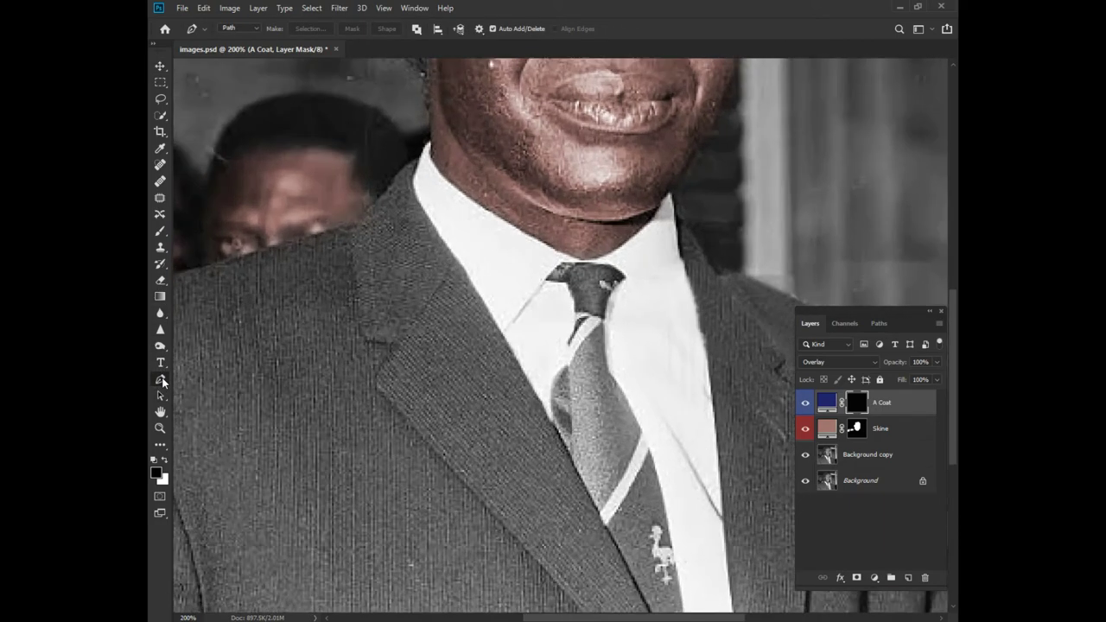
{"action": "scroll", "coordinate": [311, 376], "scroll_direction": "up", "scroll_amount": 1}
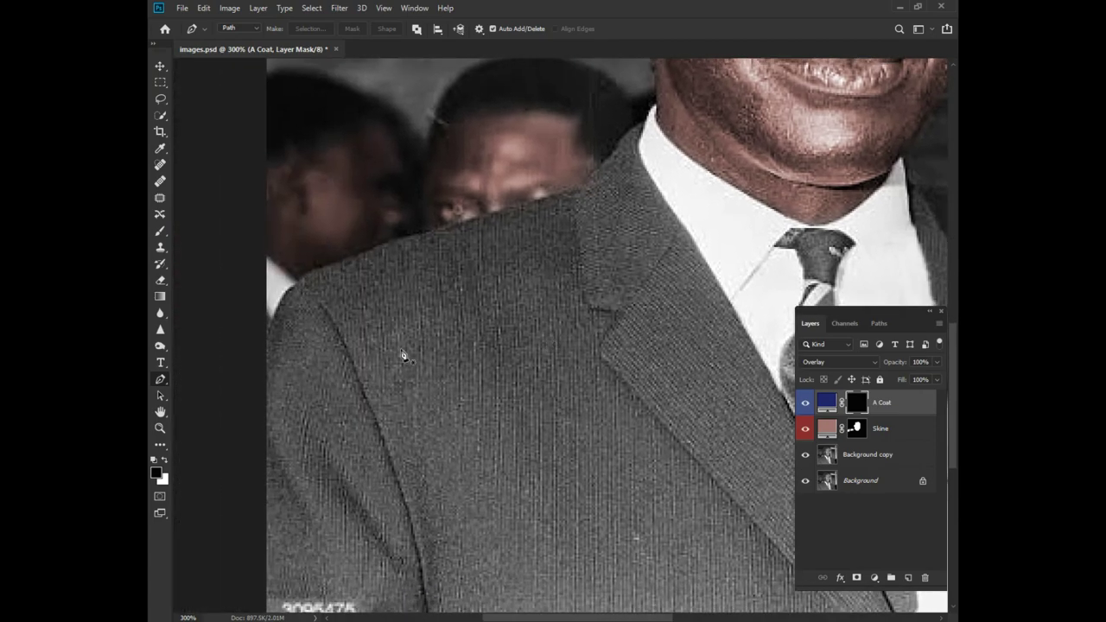
{"action": "left_click_drag", "start_coordinate": [264, 335], "coordinate": [313, 273]}
{"action": "left_click_drag", "start_coordinate": [376, 247], "coordinate": [407, 237]}
{"action": "left_click_drag", "start_coordinate": [550, 197], "coordinate": [513, 281]}
{"action": "left_click_drag", "start_coordinate": [520, 267], "coordinate": [475, 223]}
{"action": "scroll", "coordinate": [578, 216], "scroll_direction": "up", "scroll_amount": 1}
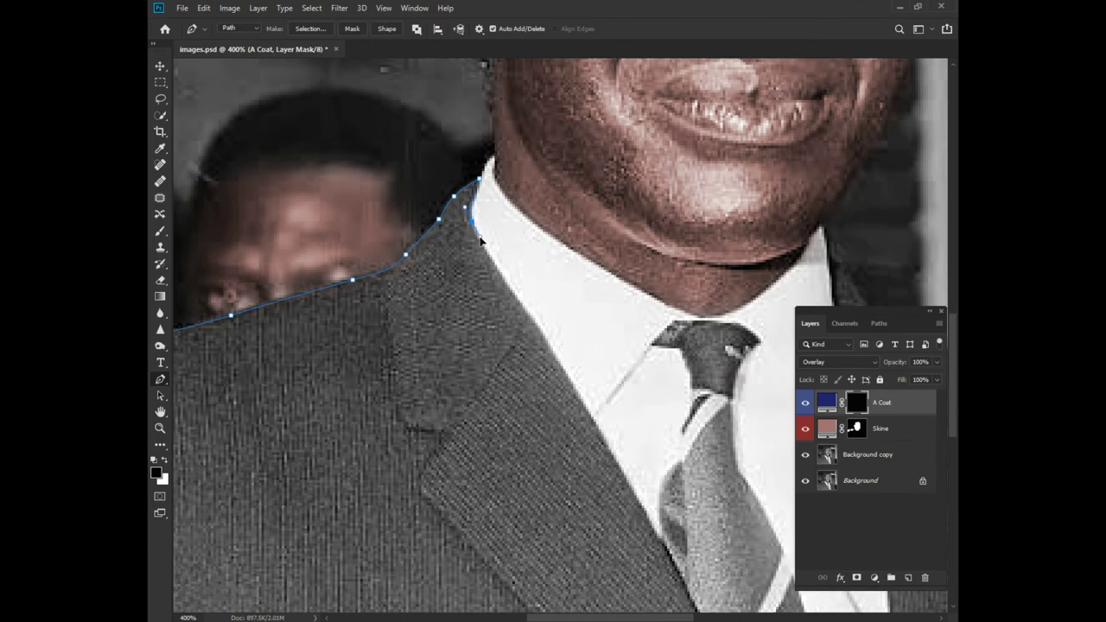
Continue the path down the lapel's edge beside the shirt and tie, and across the shirt at the photo's lower edge
{"action": "left_click_drag", "start_coordinate": [516, 273], "coordinate": [460, 148]}
{"action": "left_click_drag", "start_coordinate": [543, 306], "coordinate": [520, 198]}
{"action": "left_click", "coordinate": [576, 326]}
{"action": "left_click", "coordinate": [594, 358]}
{"action": "left_click_drag", "start_coordinate": [605, 383], "coordinate": [536, 258]}
{"action": "left_click", "coordinate": [628, 441]}
{"action": "left_click", "coordinate": [647, 446]}
{"action": "left_click", "coordinate": [718, 447]}
Continue the path up the opposite lapel's edge along the shirt to the collar's top beside the neck
{"action": "left_click_drag", "start_coordinate": [726, 362], "coordinate": [629, 442]}
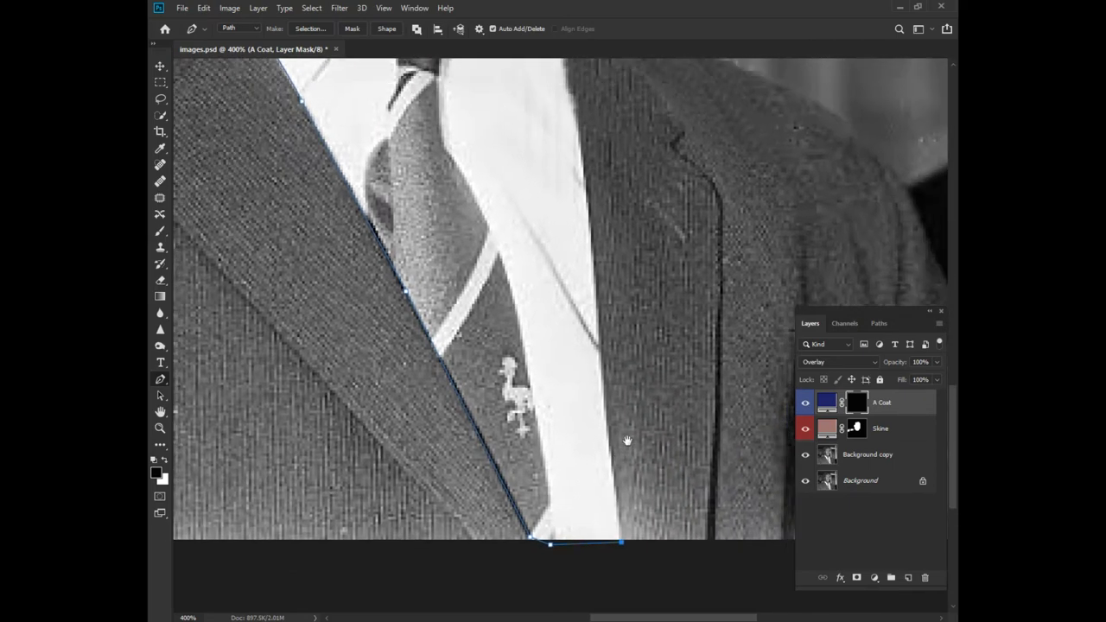
{"action": "left_click", "coordinate": [597, 296]}
{"action": "left_click", "coordinate": [592, 217]}
{"action": "scroll", "coordinate": [589, 221], "scroll_direction": "up", "scroll_amount": 1}
{"action": "scroll", "coordinate": [592, 259], "scroll_direction": "up", "scroll_amount": 5}
{"action": "left_click", "coordinate": [581, 290]}
{"action": "left_click", "coordinate": [571, 252]}
{"action": "left_click", "coordinate": [546, 152]}
{"action": "left_click", "coordinate": [541, 112]}
Continue the path over the other shoulder and down the sleeve's outer edge to the photo's lower edge
{"action": "left_click_drag", "start_coordinate": [544, 116], "coordinate": [469, 126]}
{"action": "left_click_drag", "start_coordinate": [516, 203], "coordinate": [531, 227]}
{"action": "scroll", "coordinate": [638, 263], "scroll_direction": "down", "scroll_amount": 3}
{"action": "scroll", "coordinate": [638, 264], "scroll_direction": "right", "scroll_amount": 5}
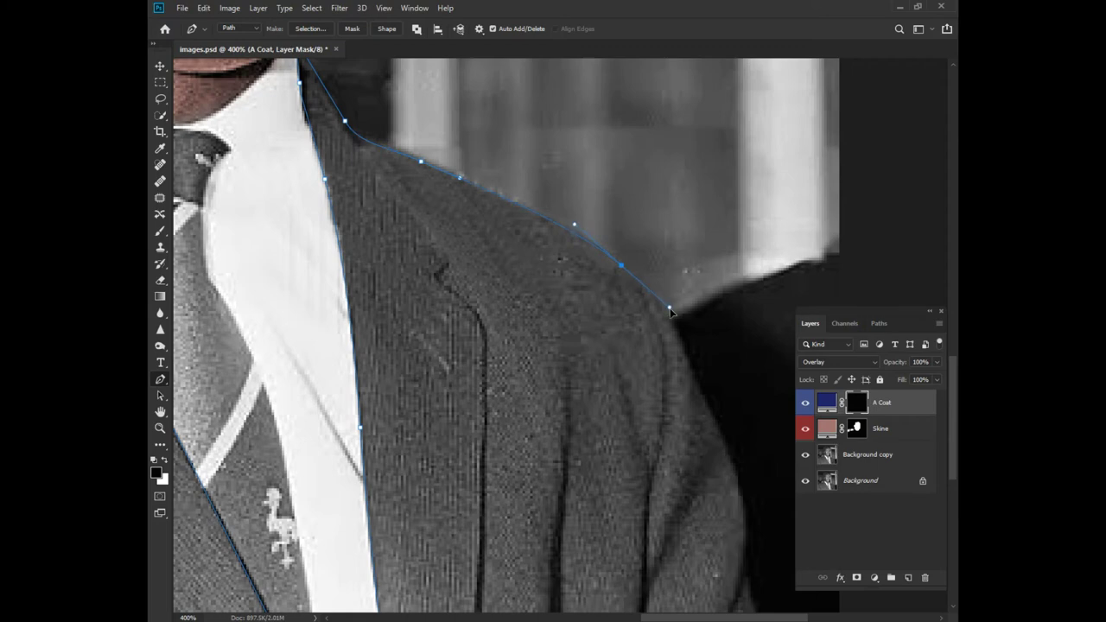
{"action": "scroll", "coordinate": [671, 313], "scroll_direction": "down", "scroll_amount": 4}
{"action": "scroll", "coordinate": [670, 313], "scroll_direction": "right", "scroll_amount": 3}
{"action": "left_click_drag", "start_coordinate": [644, 325], "coordinate": [654, 351]}
{"action": "left_click_drag", "start_coordinate": [655, 416], "coordinate": [656, 430]}
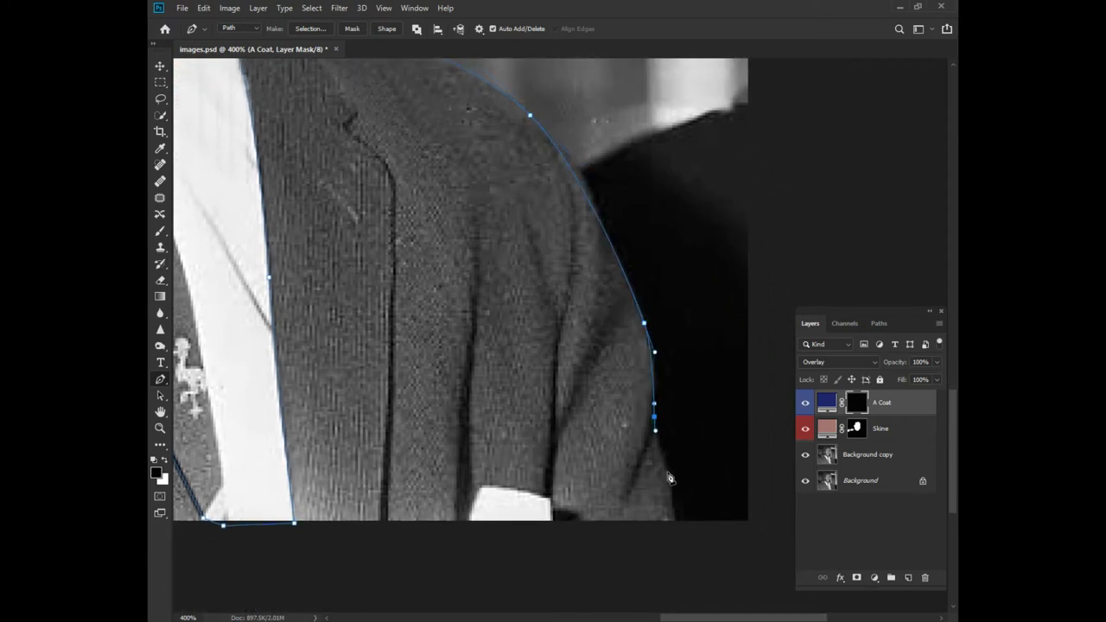
{"action": "left_click_drag", "start_coordinate": [677, 519], "coordinate": [680, 534]}
Run the path just outside the photo's lower edge, around the corner and up the side, and close it at its starting point
{"action": "left_click", "coordinate": [610, 533]}
{"action": "left_click_drag", "start_coordinate": [526, 470], "coordinate": [797, 447]}
{"action": "left_click_drag", "start_coordinate": [485, 555], "coordinate": [511, 499]}
{"action": "left_click", "coordinate": [479, 492]}
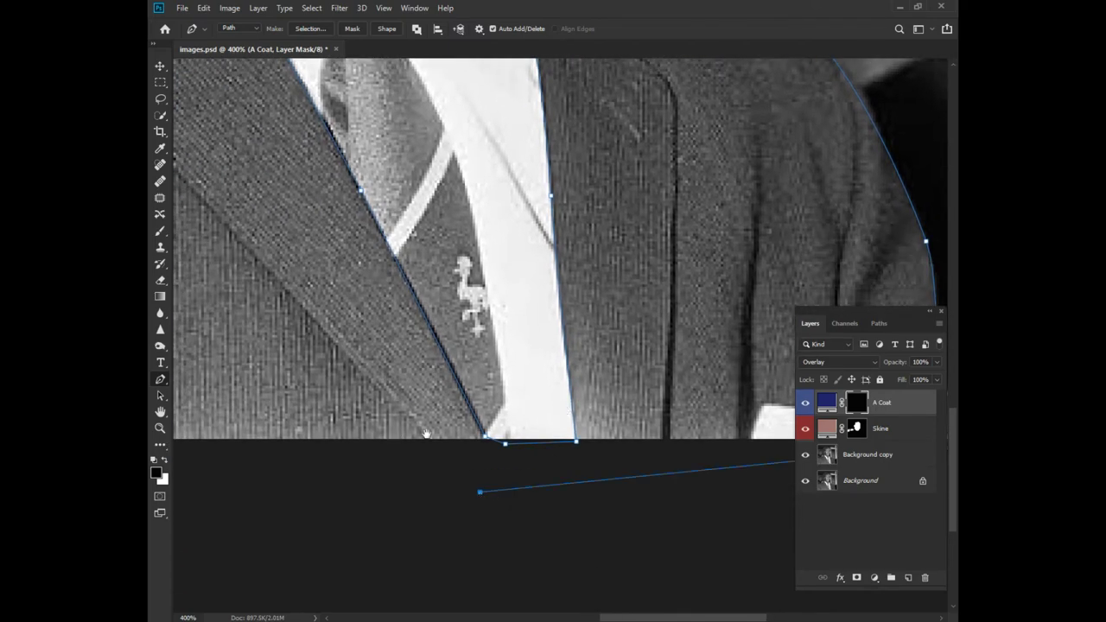
{"action": "scroll", "coordinate": [513, 449], "scroll_direction": "left", "scroll_amount": 5}
{"action": "left_click", "coordinate": [412, 482]}
{"action": "scroll", "coordinate": [601, 435], "scroll_direction": "left", "scroll_amount": 4}
{"action": "scroll", "coordinate": [600, 435], "scroll_direction": "left", "scroll_amount": 3}
{"action": "left_click", "coordinate": [479, 447]}
{"action": "scroll", "coordinate": [494, 268], "scroll_direction": "up", "scroll_amount": 6}
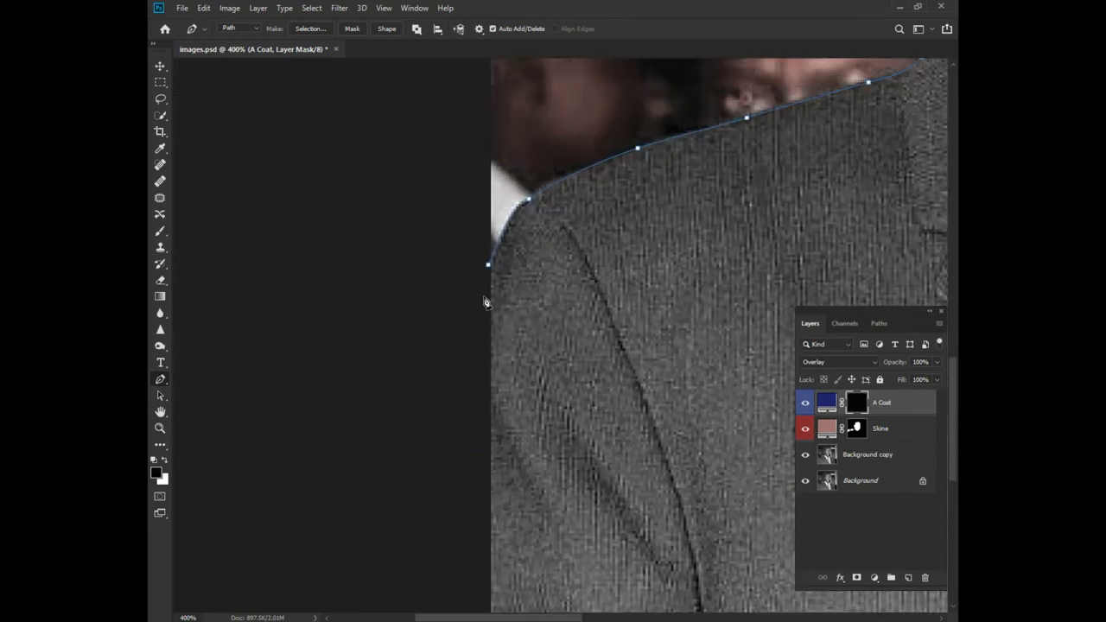
{"action": "left_click", "coordinate": [483, 275]}
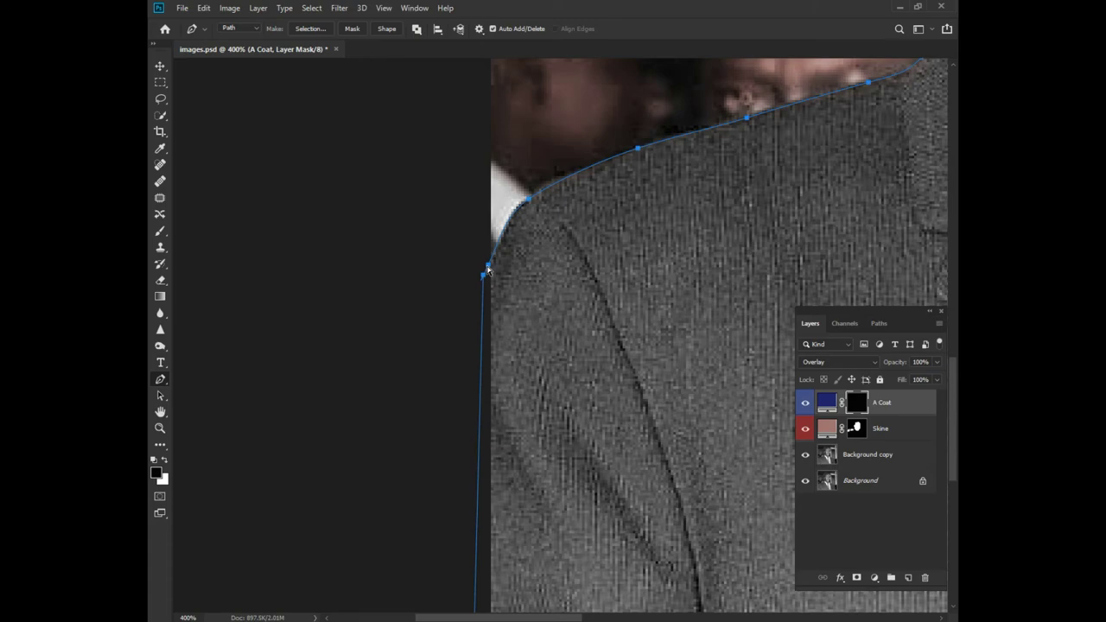
Convert the closed coat path into a new anti-aliased selection with a 2-pixel feather radius
{"action": "key", "text": "ctrl+minus"}
{"action": "key", "text": "ctrl+minus"}
{"action": "scroll", "coordinate": [488, 273], "scroll_direction": "left", "scroll_amount": 5}
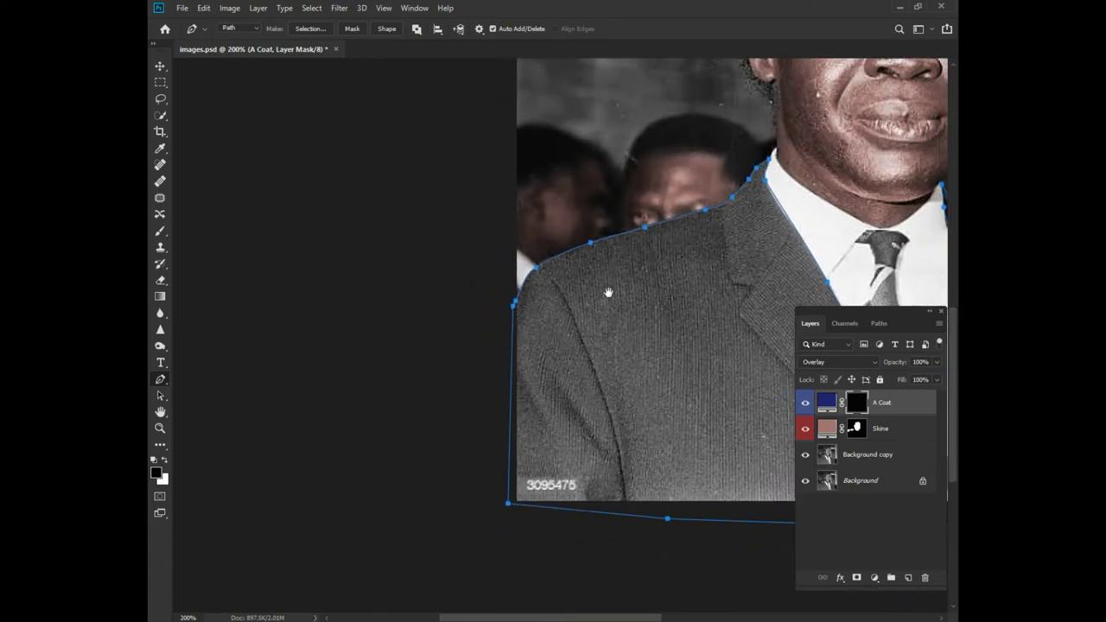
{"action": "scroll", "coordinate": [608, 292], "scroll_direction": "up", "scroll_amount": 2}
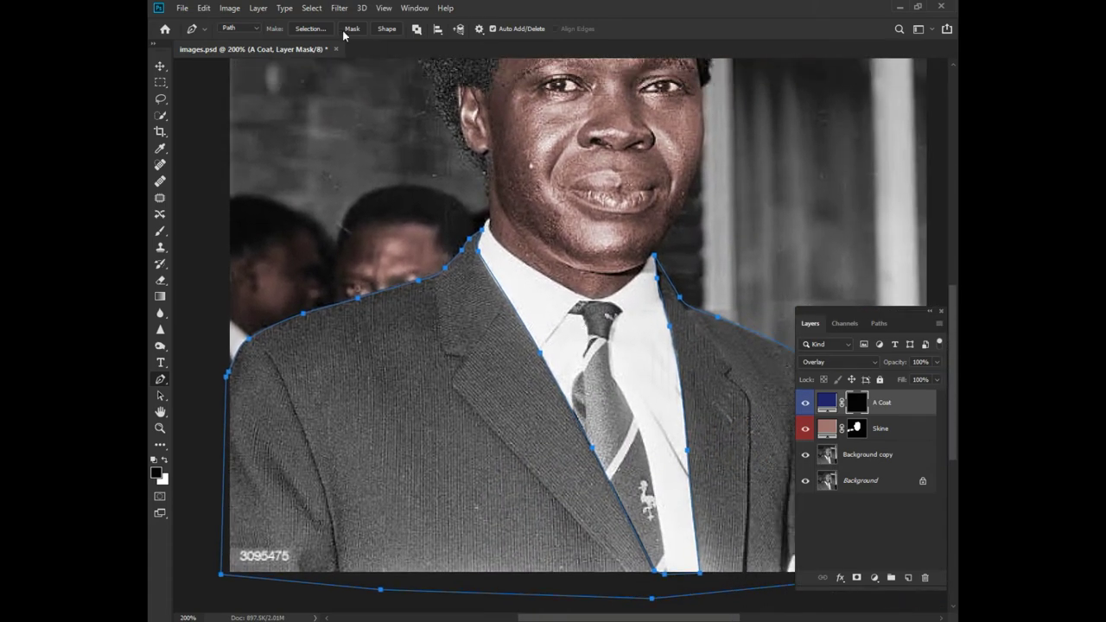
{"action": "left_click", "coordinate": [309, 28]}
{"action": "type", "text": "2"}
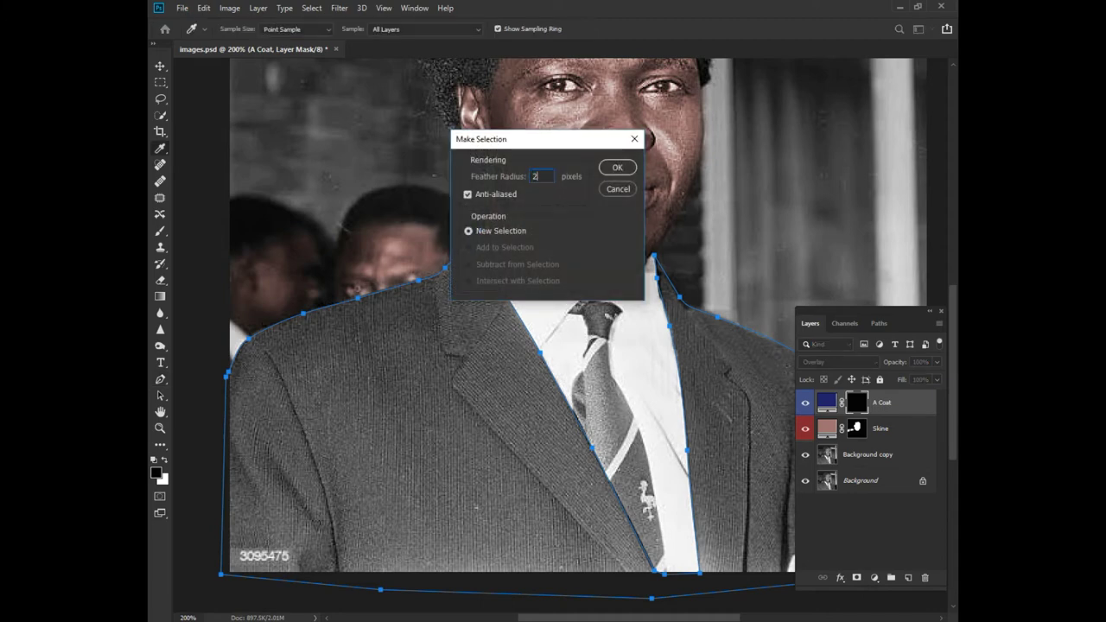
{"action": "left_click", "coordinate": [617, 170]}
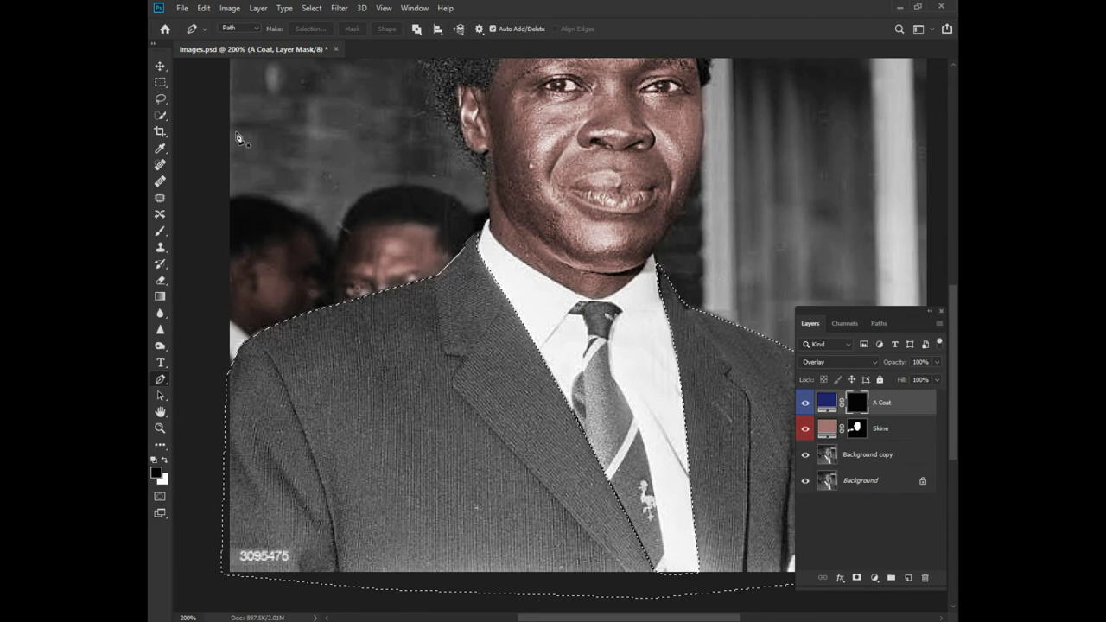
Invert the A Coat mask inside the selection so the coat takes the blue fill, and deselect
{"action": "left_click", "coordinate": [229, 9]}
{"action": "mouse_move", "coordinate": [247, 42]}
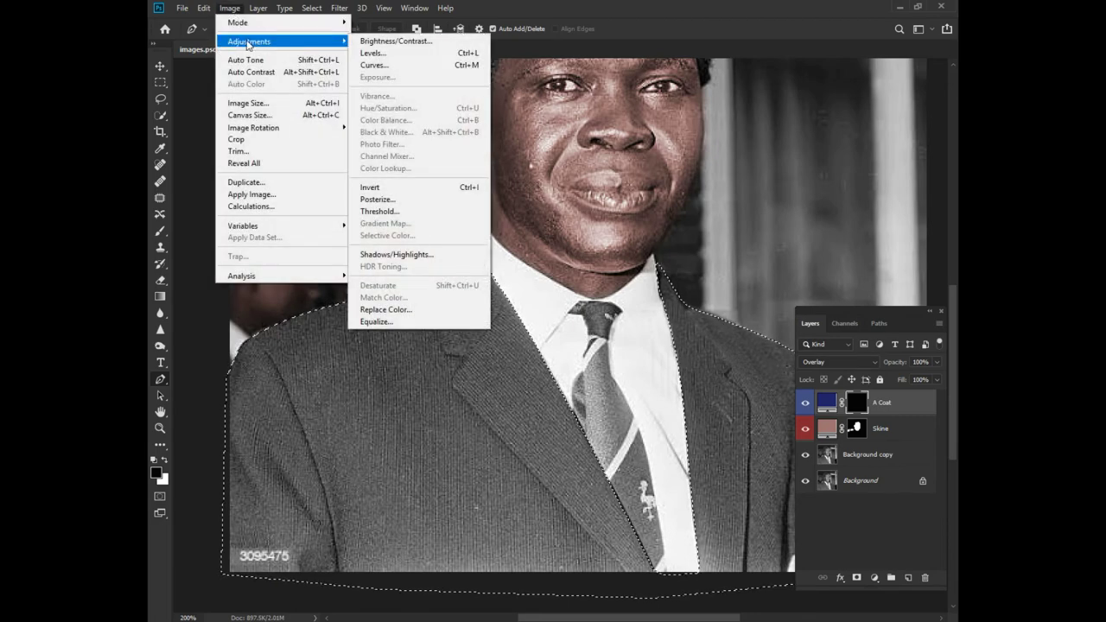
{"action": "left_click", "coordinate": [395, 188]}
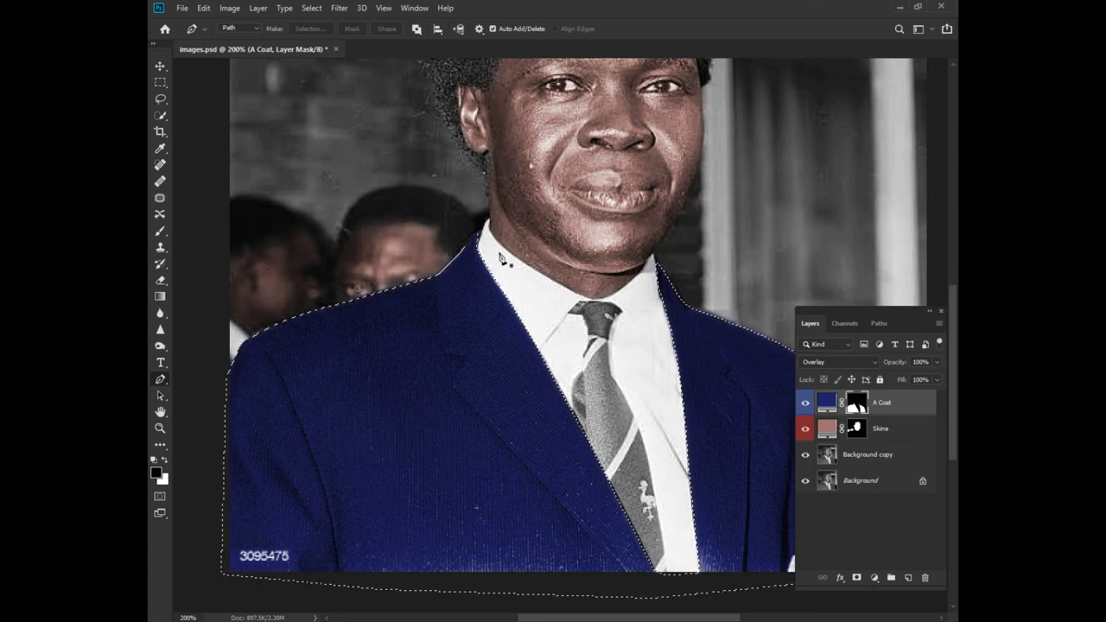
{"action": "key", "text": "ctrl+d"}
Return to the A Coat layer's color channels and lower the layer's opacity to 65%
{"action": "key", "text": "ctrl+2"}
{"action": "left_click", "coordinate": [936, 362]}
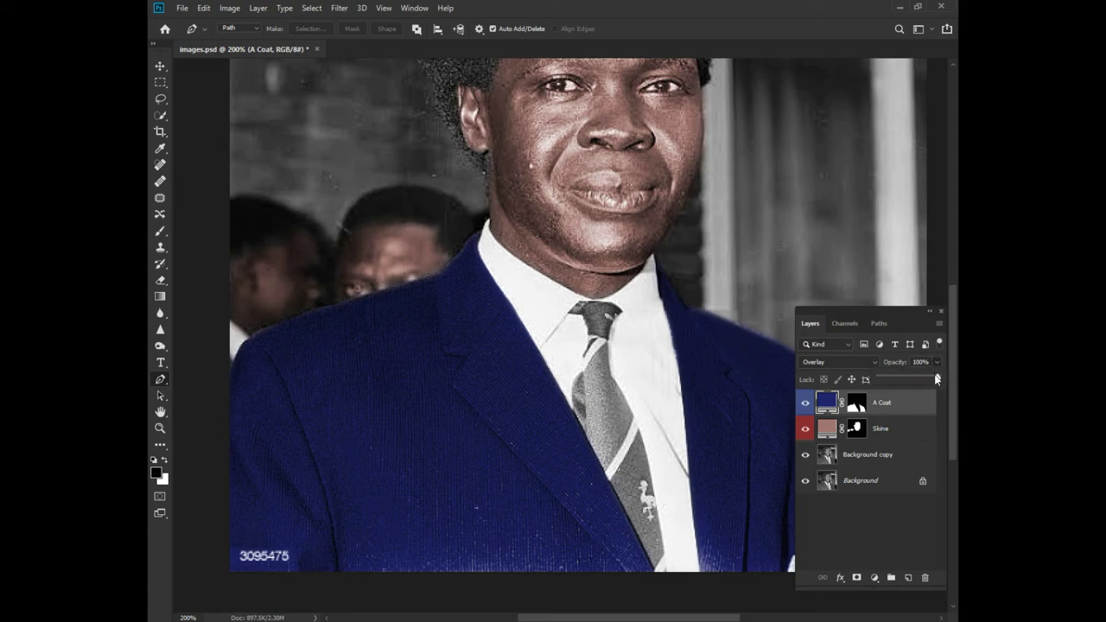
{"action": "left_click", "coordinate": [915, 363]}
{"action": "type", "text": "60"}
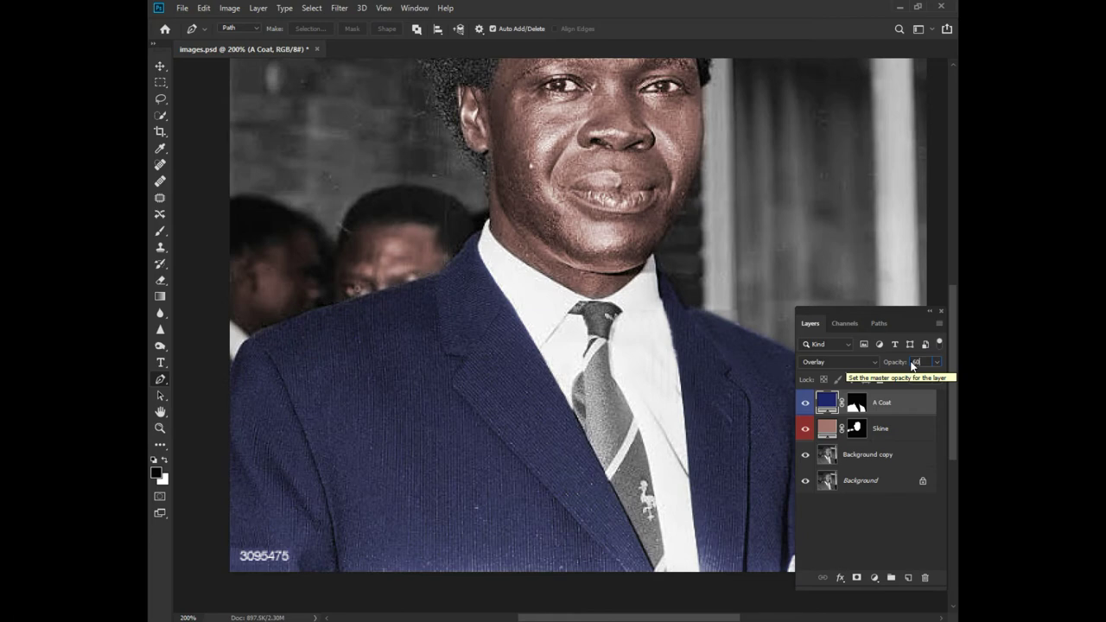
{"action": "type", "text": "80"}
Examine the coat's blue coloring on the whole portrait and up close around the coat and tie
{"action": "key", "text": "ctrl+minus"}
{"action": "key", "text": "ctrl+minus"}
{"action": "key", "text": "ctrl+minus"}
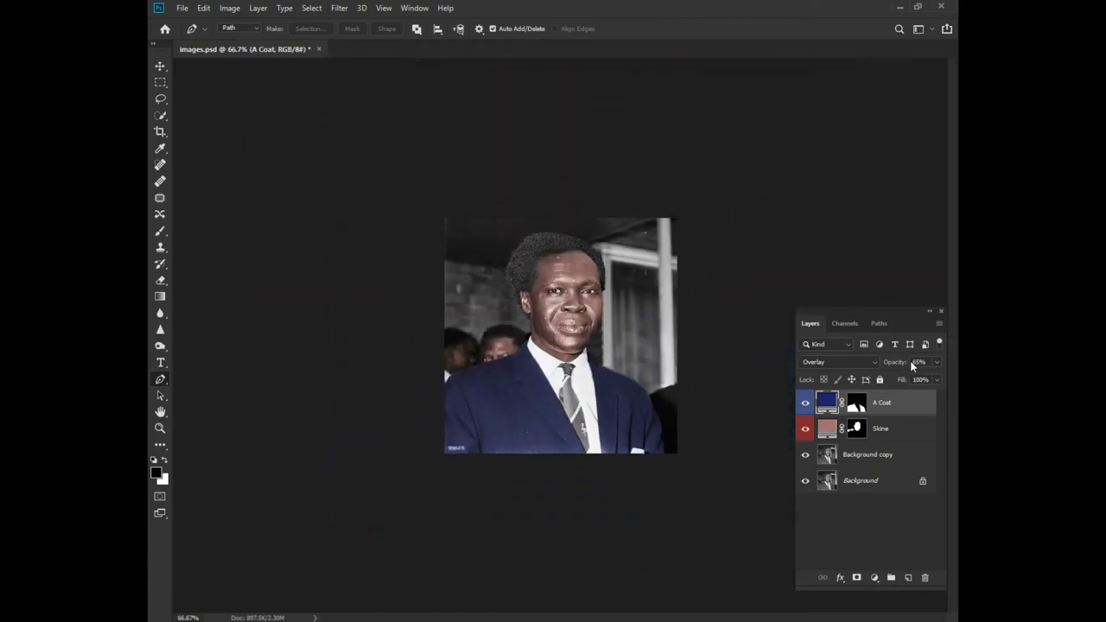
{"action": "key", "text": "ctrl+plus"}
{"action": "key", "text": "ctrl+plus"}
{"action": "key", "text": "ctrl+plus"}
{"action": "key", "text": "ctrl+plus"}
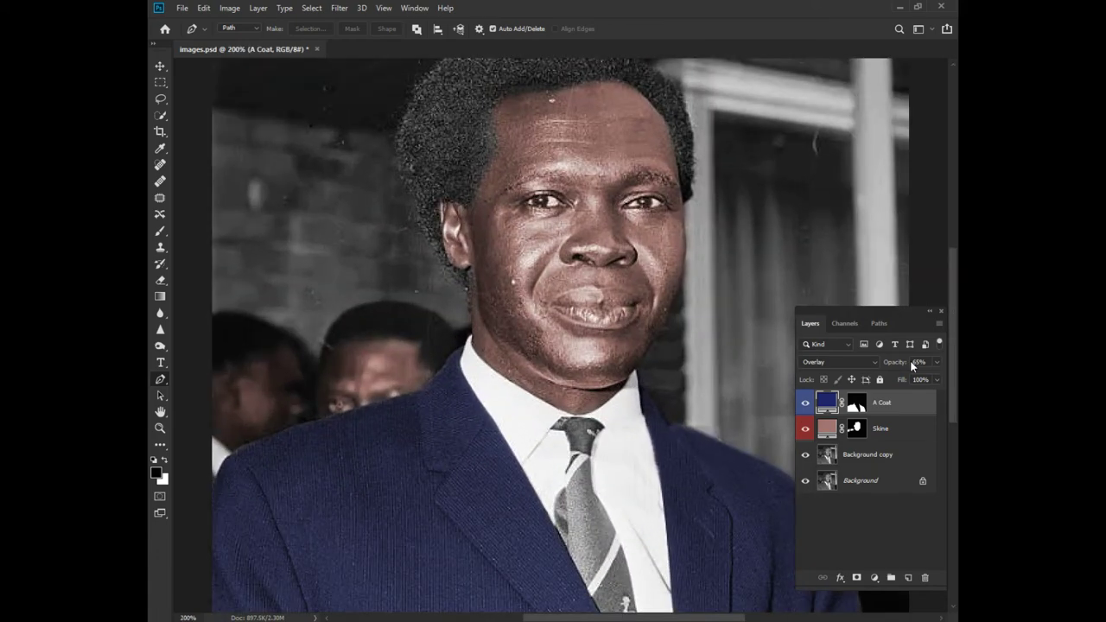
{"action": "left_click_drag", "start_coordinate": [626, 515], "coordinate": [592, 344]}
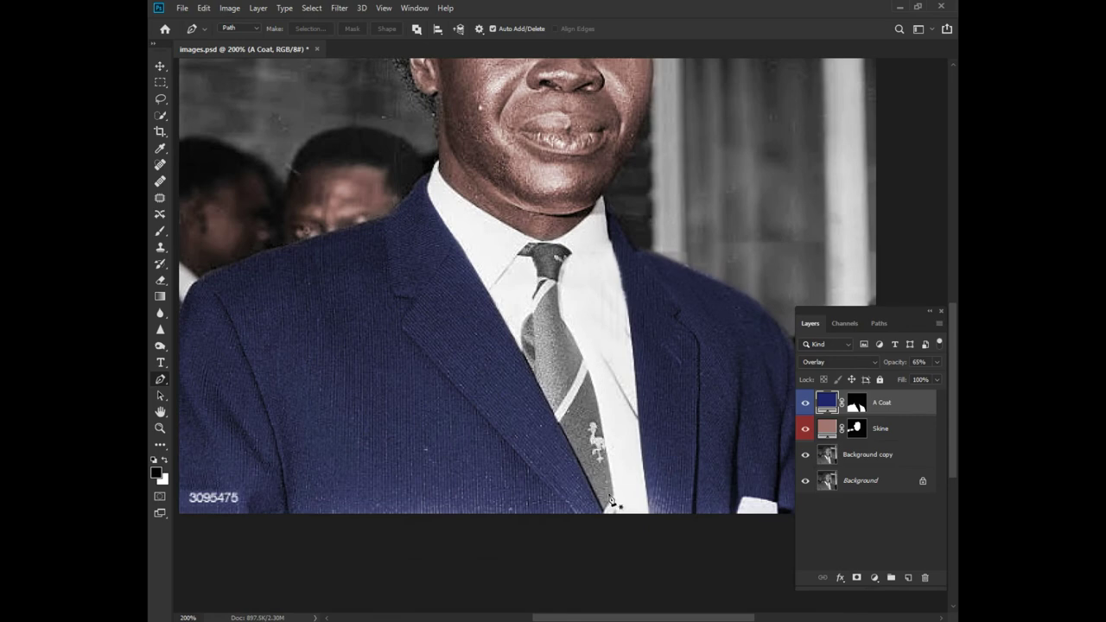
Create a solid color fill layer named "Layer 003" with a gray layer label, Normal mode and 100% opacity
{"action": "left_click", "coordinate": [230, 10]}
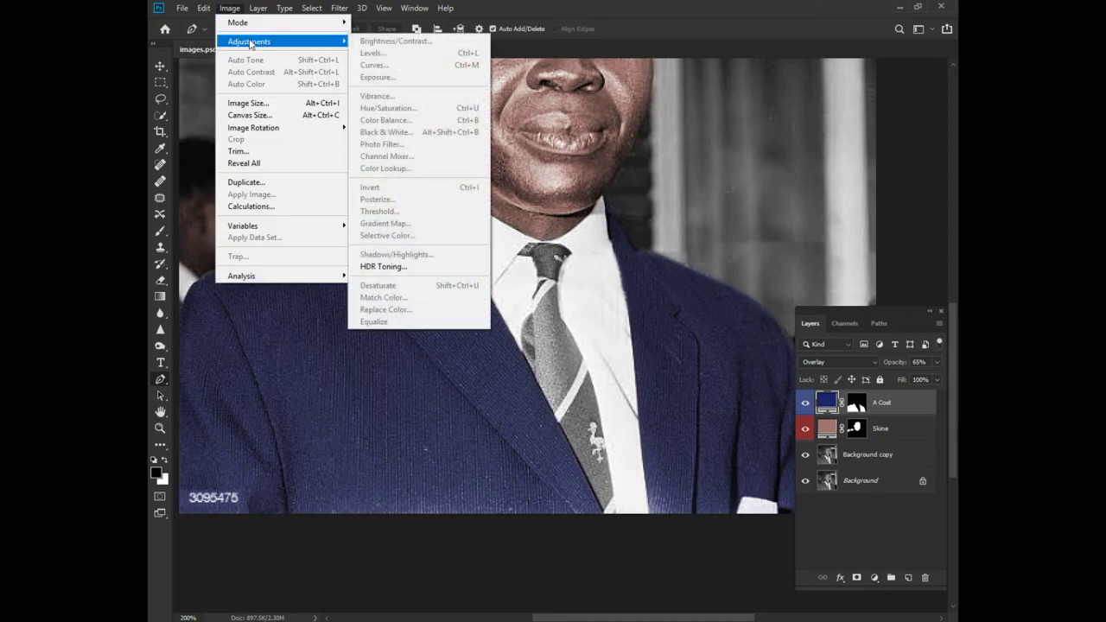
{"action": "mouse_move", "coordinate": [258, 11]}
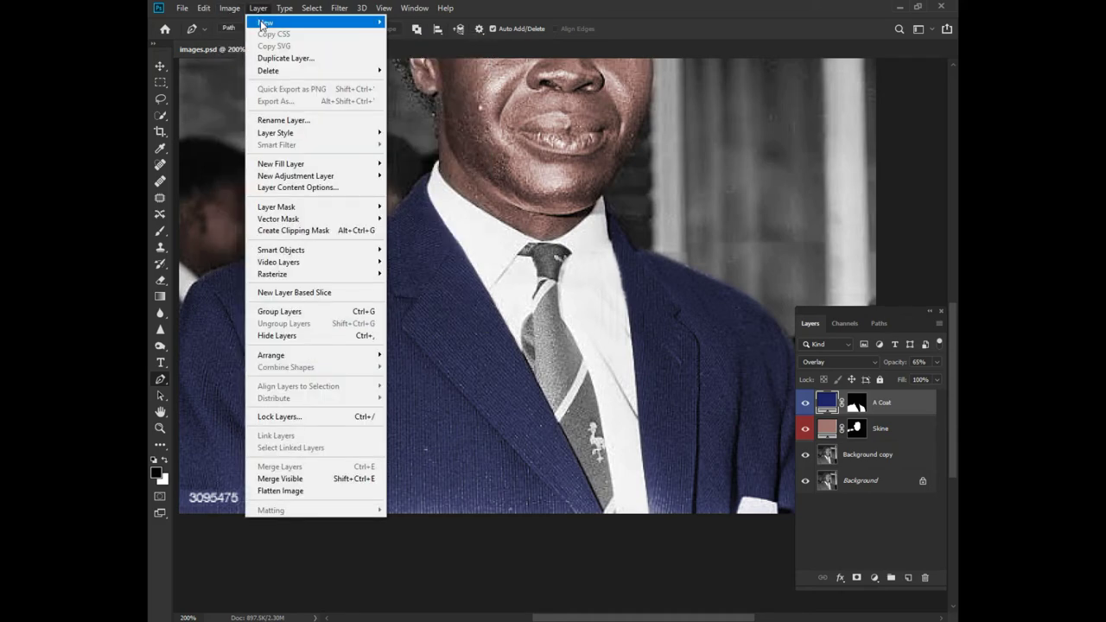
{"action": "mouse_move", "coordinate": [289, 165]}
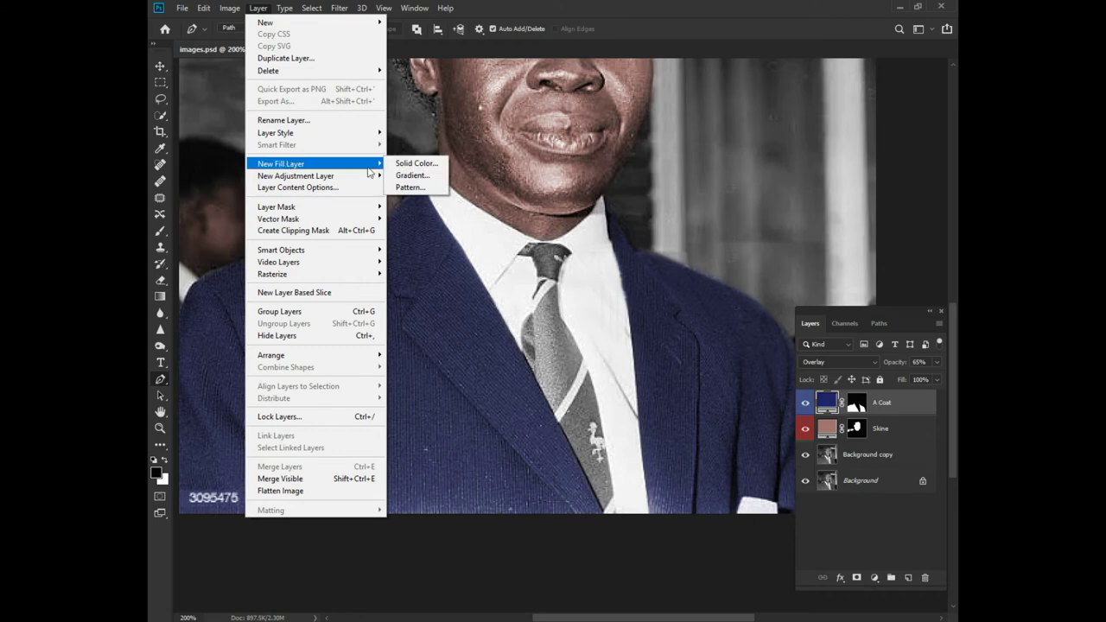
{"action": "left_click", "coordinate": [418, 163]}
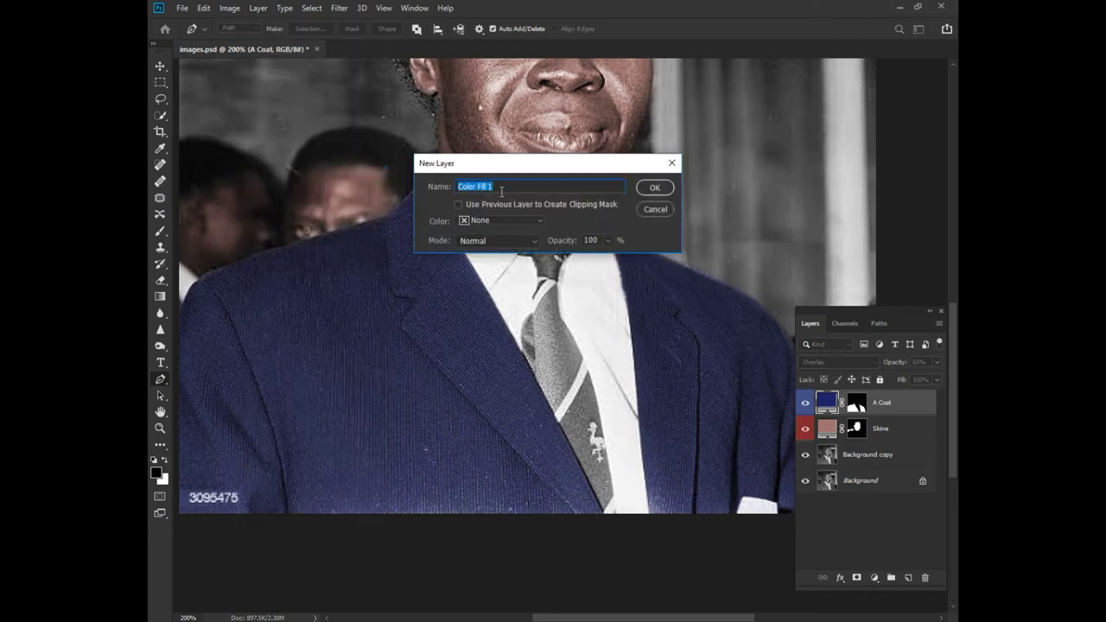
{"action": "type", "text": "Layer 003"}
{"action": "left_click", "coordinate": [494, 221]}
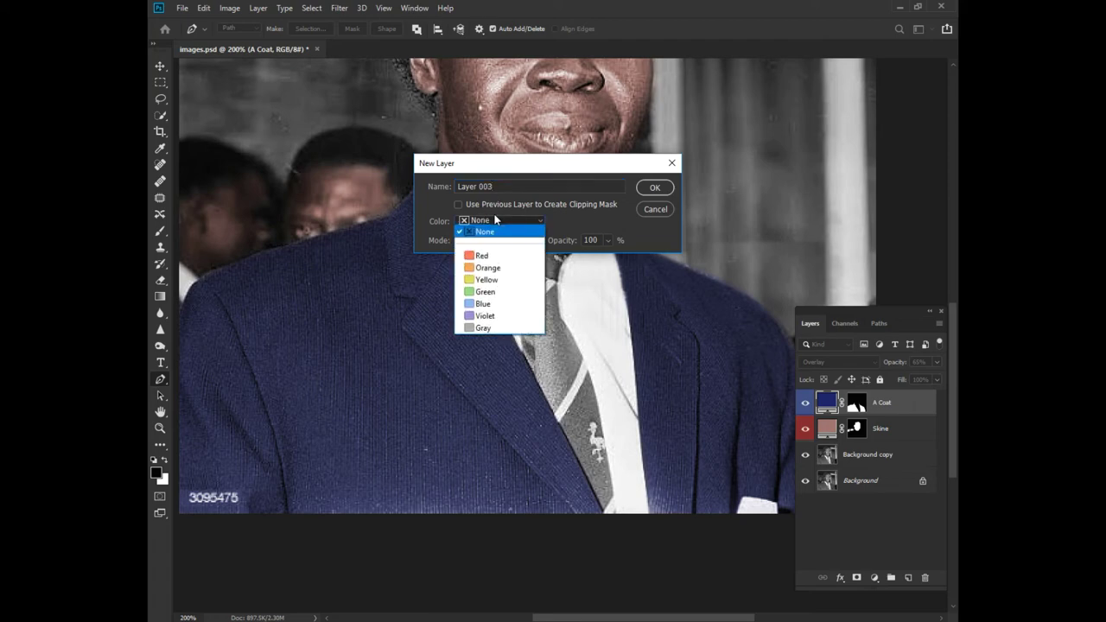
{"action": "left_click", "coordinate": [482, 328]}
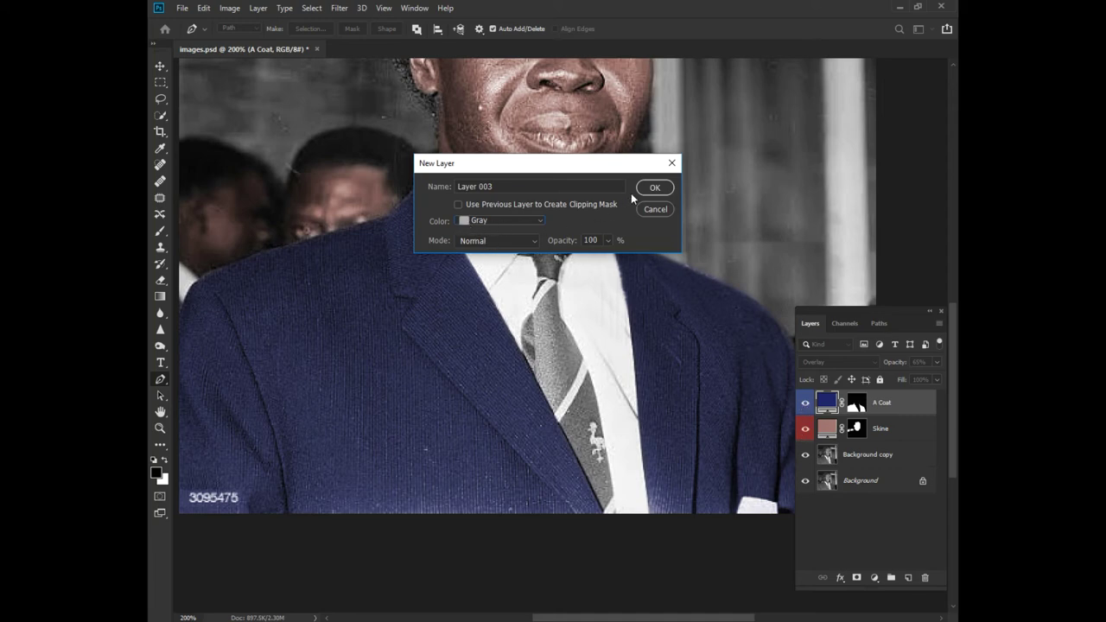
{"action": "left_click", "coordinate": [655, 189]}
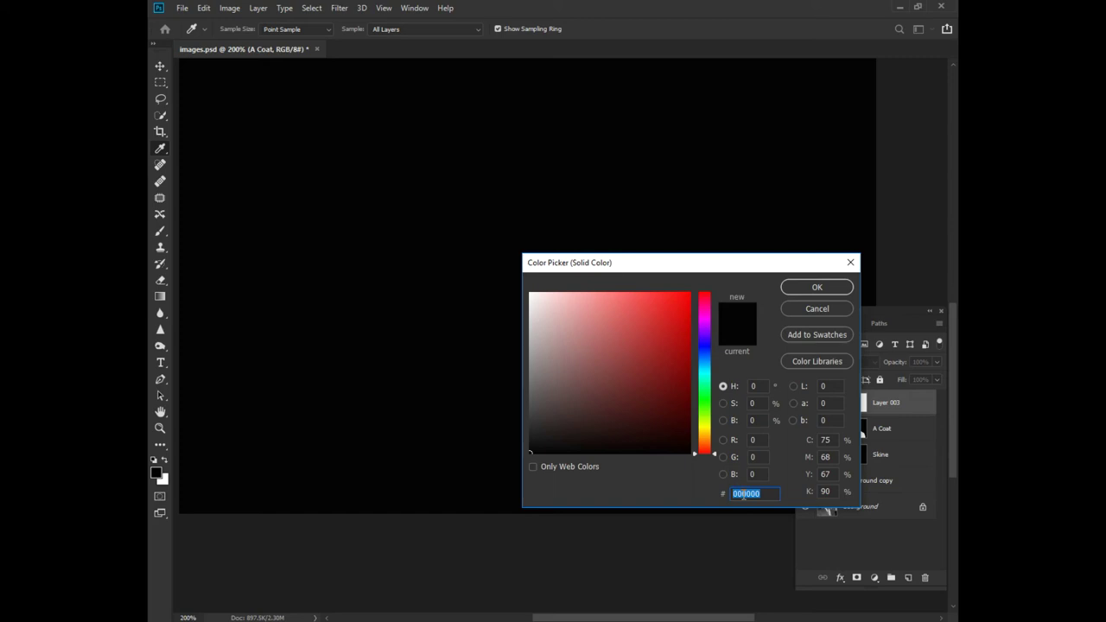
Set the new fill layer's color to light blue with hex value 5d7ac4
{"action": "type", "text": "5d7"}
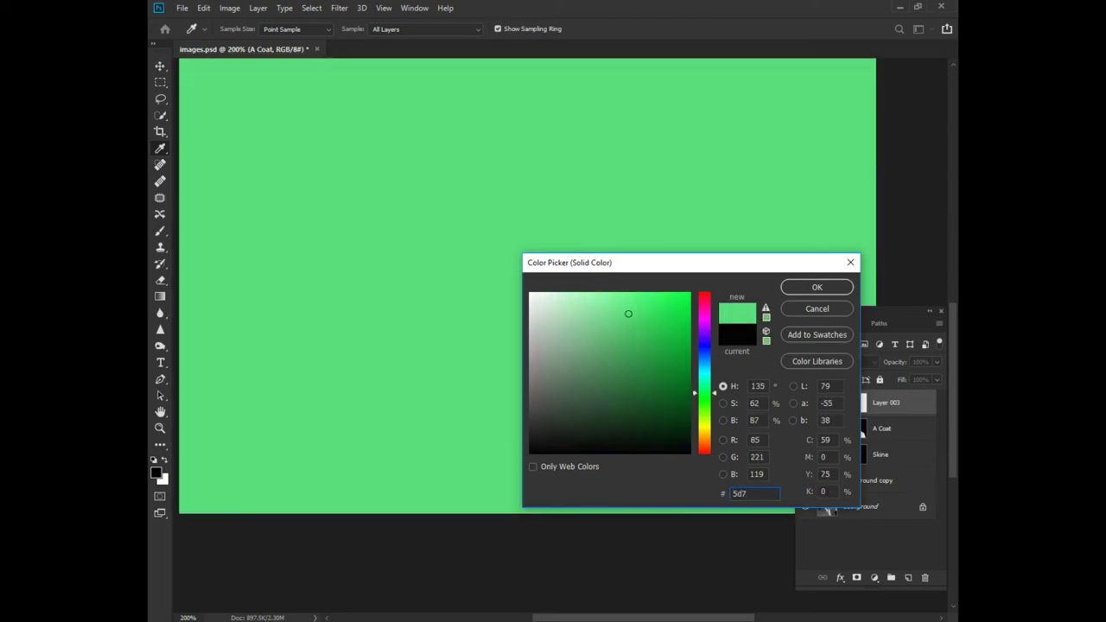
{"action": "type", "text": "ac4"}
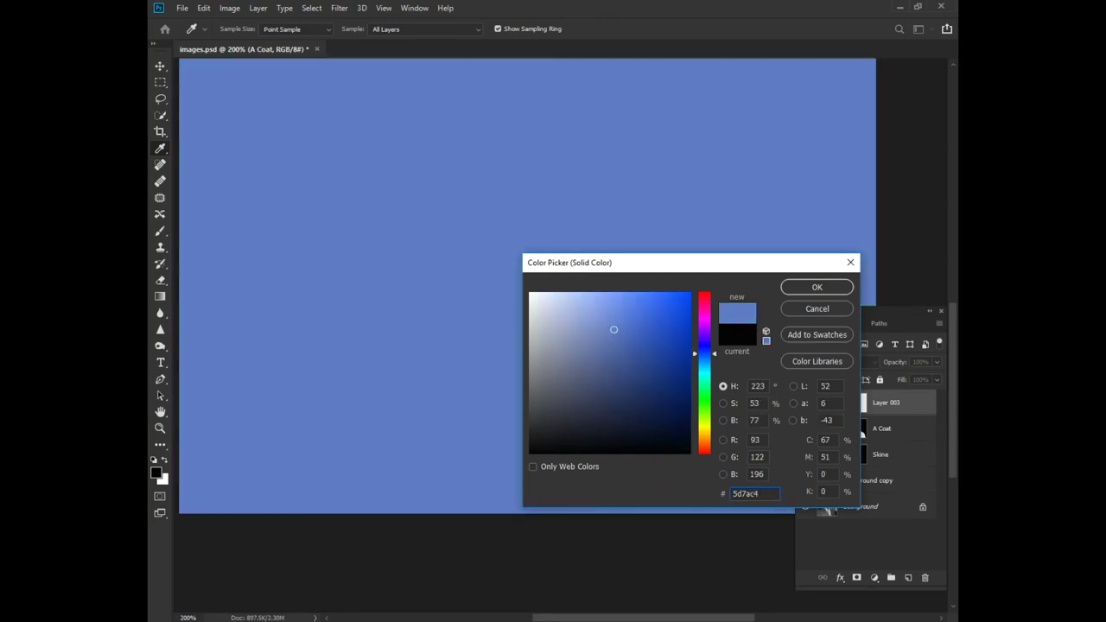
{"action": "double_click", "coordinate": [759, 495]}
{"action": "left_click", "coordinate": [817, 287]}
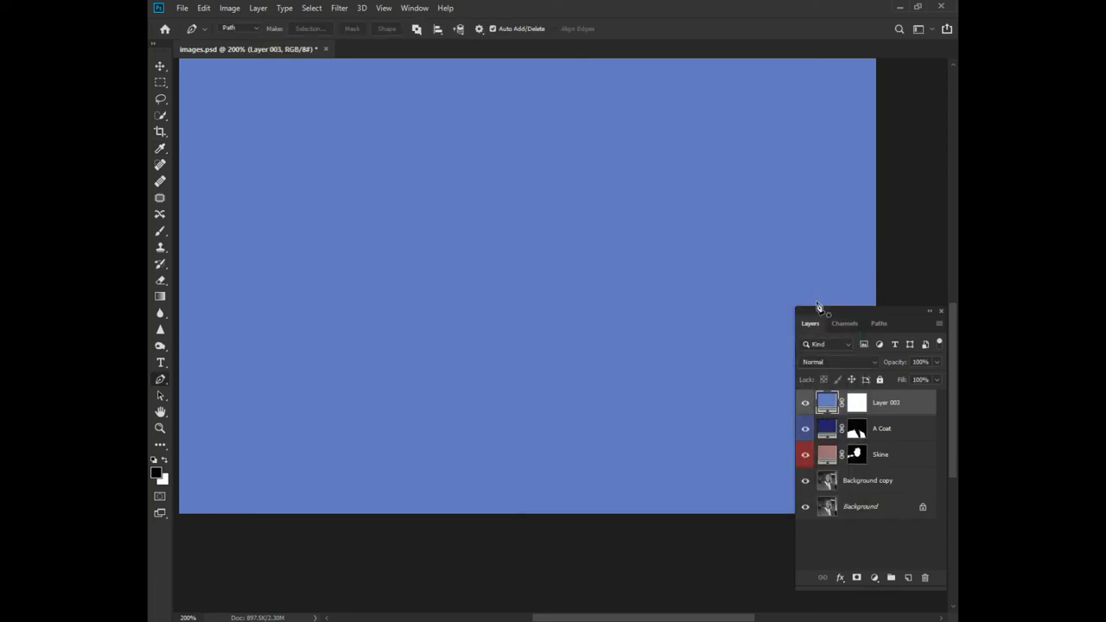
Invert the Layer 003 mask to hide the light blue fill across the whole image
{"action": "left_click", "coordinate": [857, 405]}
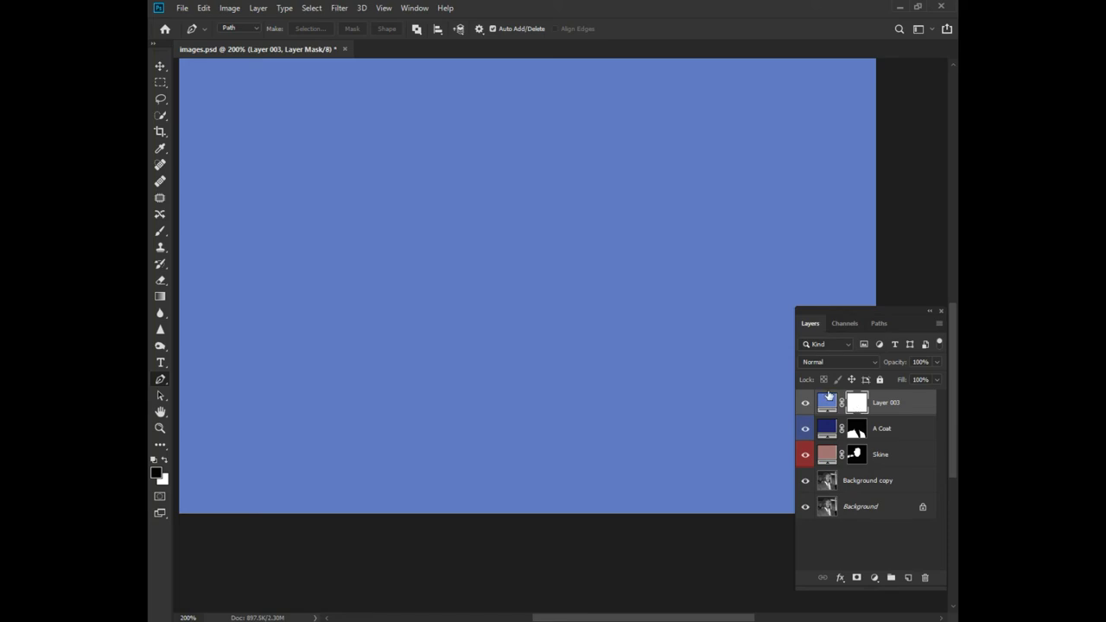
{"action": "left_click", "coordinate": [230, 8]}
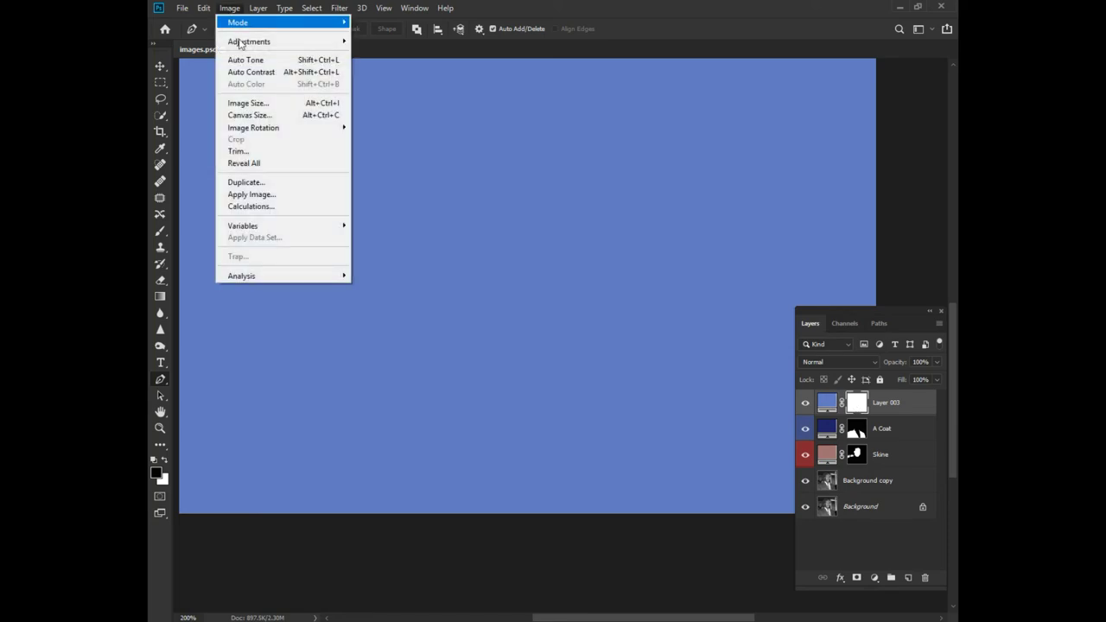
{"action": "mouse_move", "coordinate": [249, 41]}
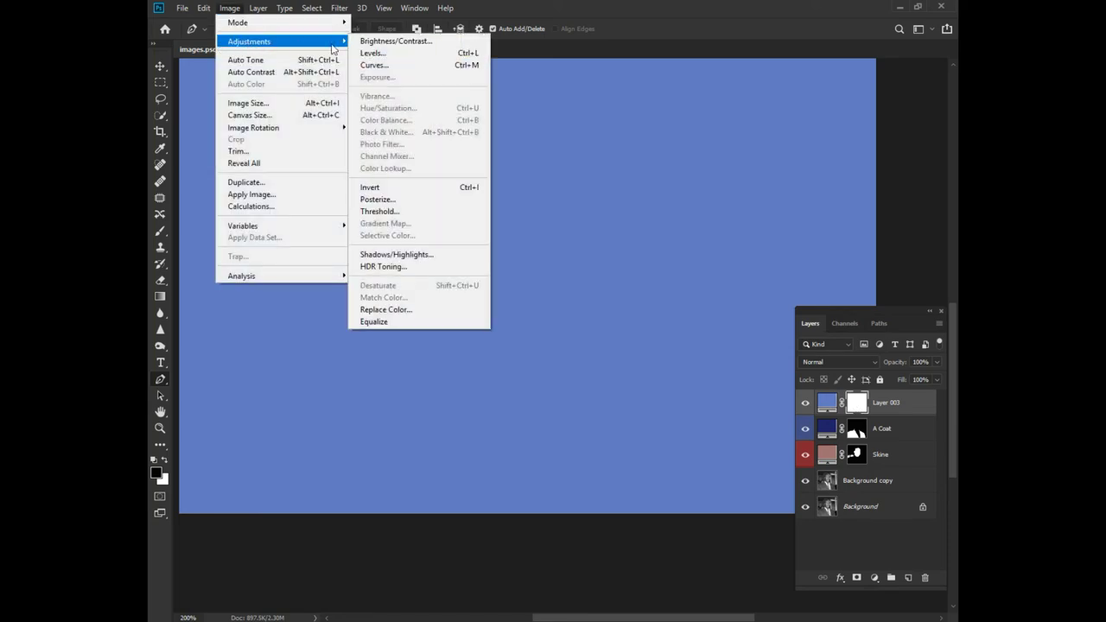
{"action": "left_click", "coordinate": [386, 187]}
Return to the Layer 003 fill and change the layer's blend mode to Overlay
{"action": "left_click", "coordinate": [913, 403]}
{"action": "left_click", "coordinate": [853, 360]}
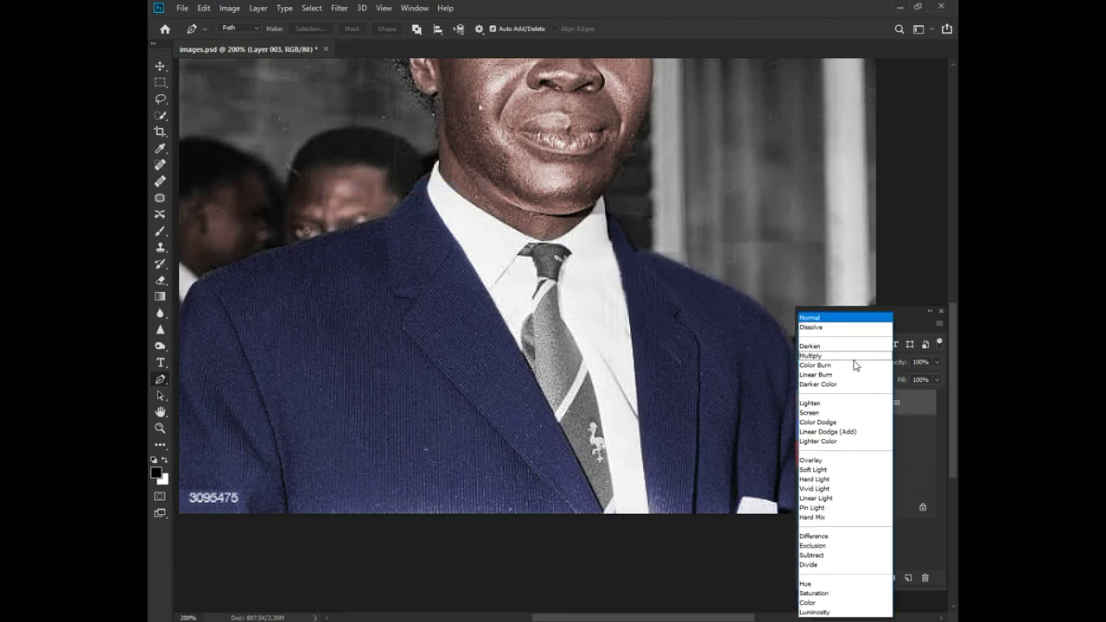
{"action": "left_click", "coordinate": [825, 462]}
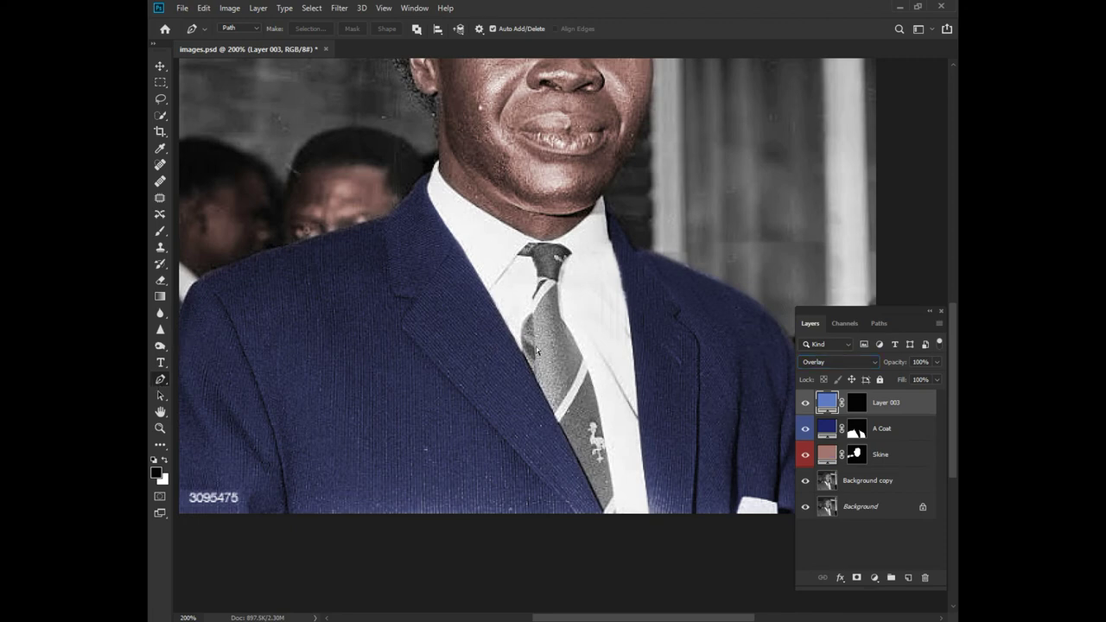
Outline the gray tie section between the knot and the white diagonal stripe with a closed Pen tool path
{"action": "key", "text": "ctrl+plus"}
{"action": "key", "text": "ctrl+plus"}
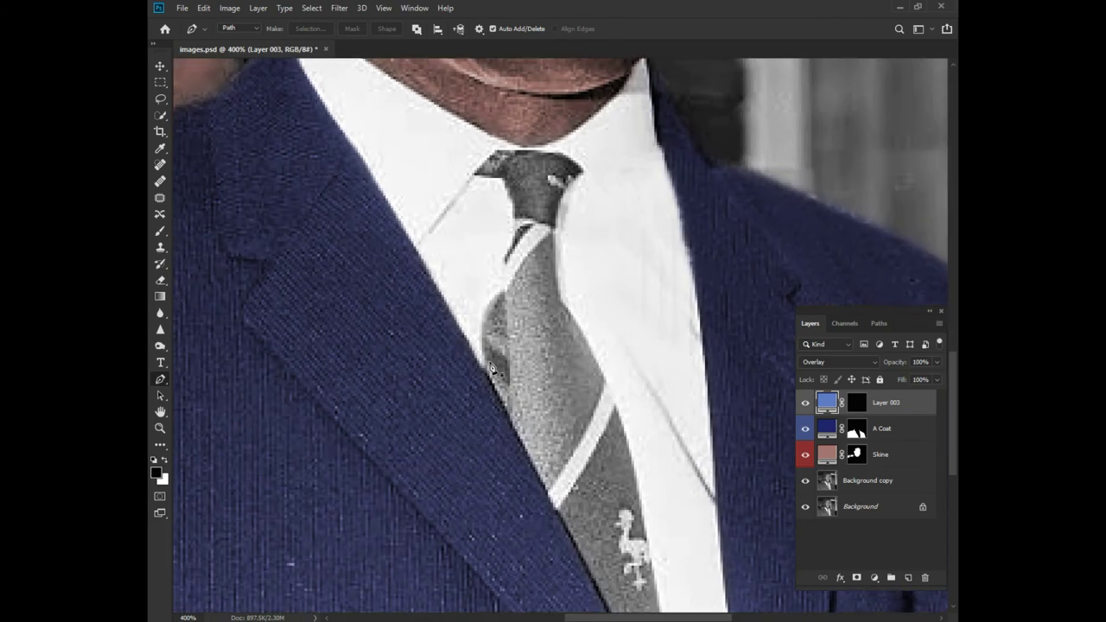
{"action": "left_click", "coordinate": [485, 368]}
{"action": "left_click_drag", "start_coordinate": [487, 305], "coordinate": [504, 298]}
{"action": "left_click", "coordinate": [554, 230]}
{"action": "left_click", "coordinate": [563, 299]}
{"action": "left_click", "coordinate": [596, 364]}
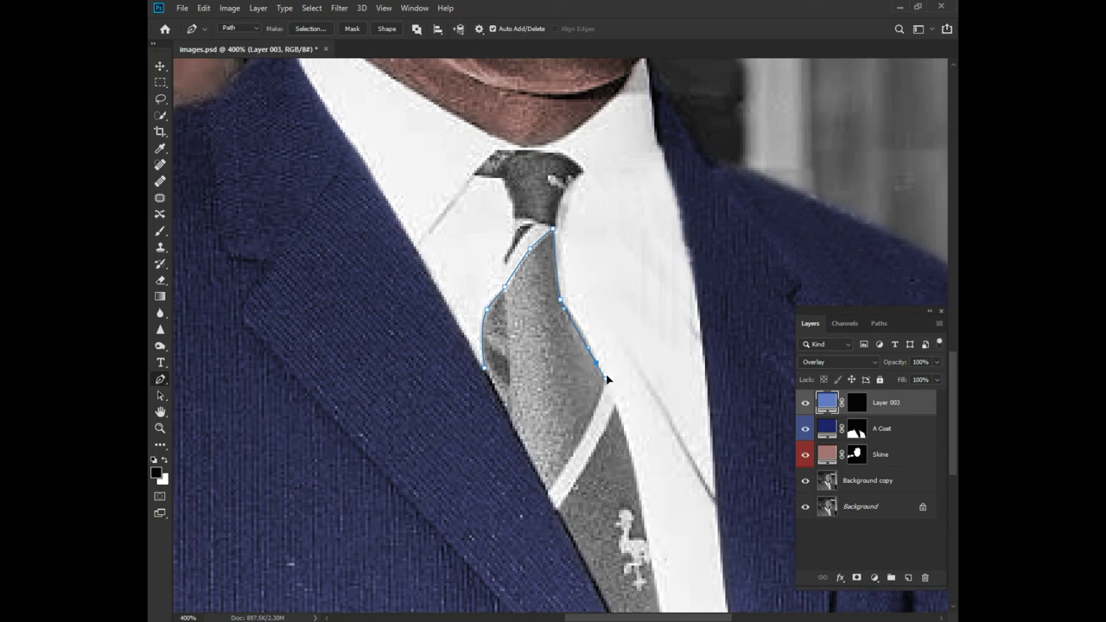
{"action": "left_click", "coordinate": [601, 371]}
{"action": "left_click", "coordinate": [605, 383]}
{"action": "left_click", "coordinate": [559, 479]}
{"action": "left_click", "coordinate": [550, 490]}
{"action": "left_click", "coordinate": [502, 394]}
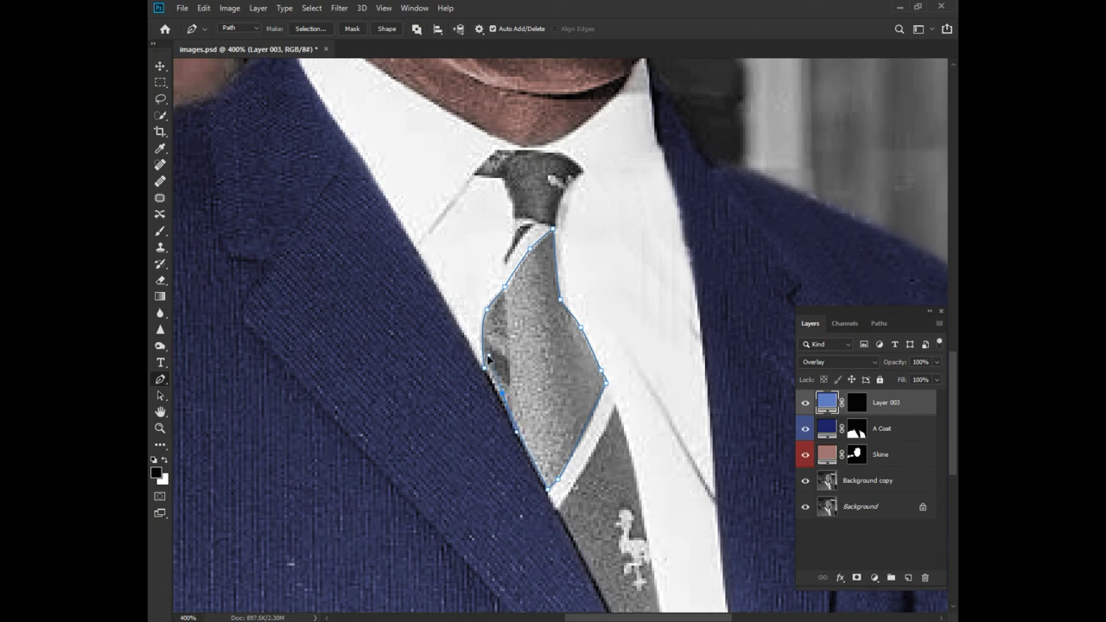
Outline the lower tie section below the white diagonal stripe with a second closed pen path along the coat edge
{"action": "left_click_drag", "start_coordinate": [582, 445], "coordinate": [531, 346]}
{"action": "left_click_drag", "start_coordinate": [560, 283], "coordinate": [572, 236]}
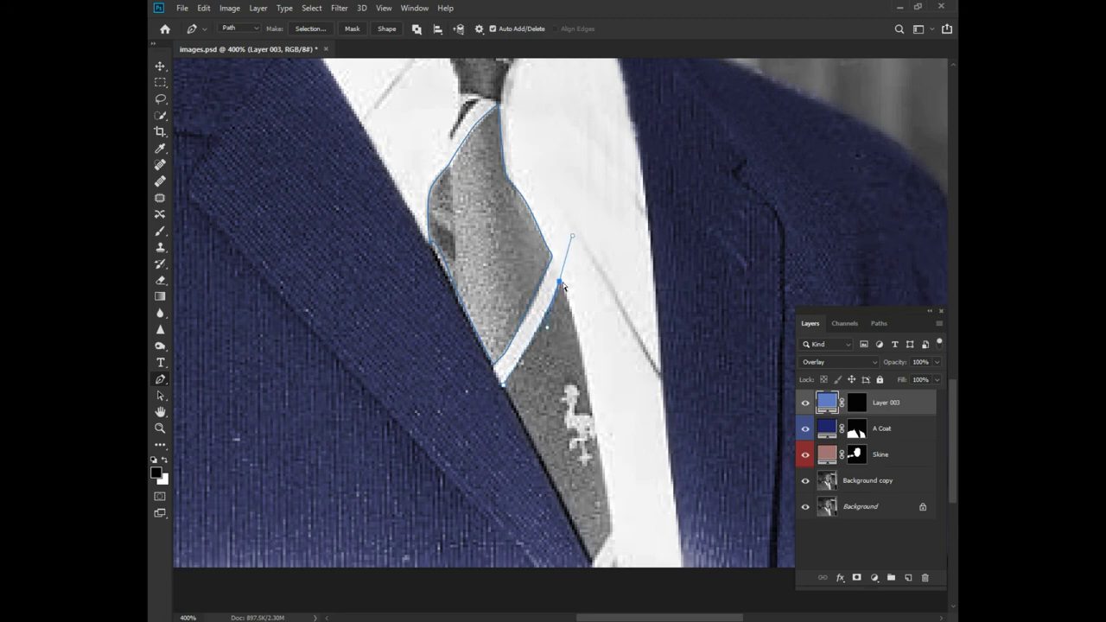
{"action": "left_click_drag", "start_coordinate": [585, 370], "coordinate": [593, 417]}
{"action": "left_click_drag", "start_coordinate": [611, 533], "coordinate": [594, 564]}
{"action": "left_click", "coordinate": [593, 562]}
Outline the tie knot and the small dark stripe just below it with further pen paths
{"action": "scroll", "coordinate": [506, 383], "scroll_direction": "up", "scroll_amount": 6}
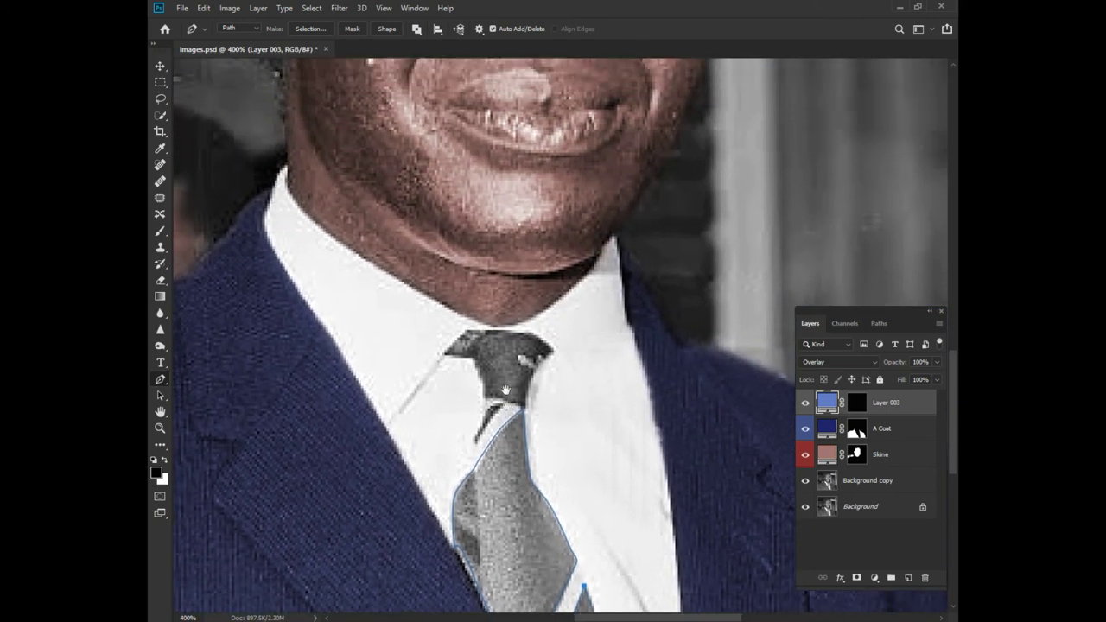
{"action": "left_click_drag", "start_coordinate": [446, 355], "coordinate": [472, 357]}
{"action": "left_click", "coordinate": [485, 396]}
{"action": "left_click", "coordinate": [524, 406]}
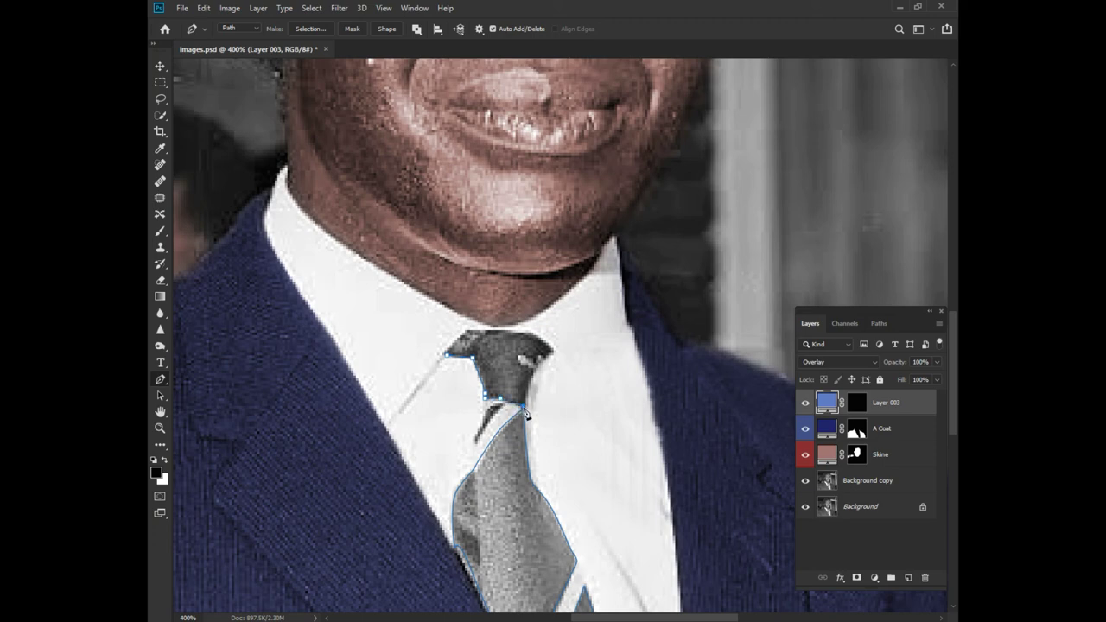
{"action": "left_click", "coordinate": [549, 354]}
{"action": "left_click_drag", "start_coordinate": [514, 330], "coordinate": [484, 331]}
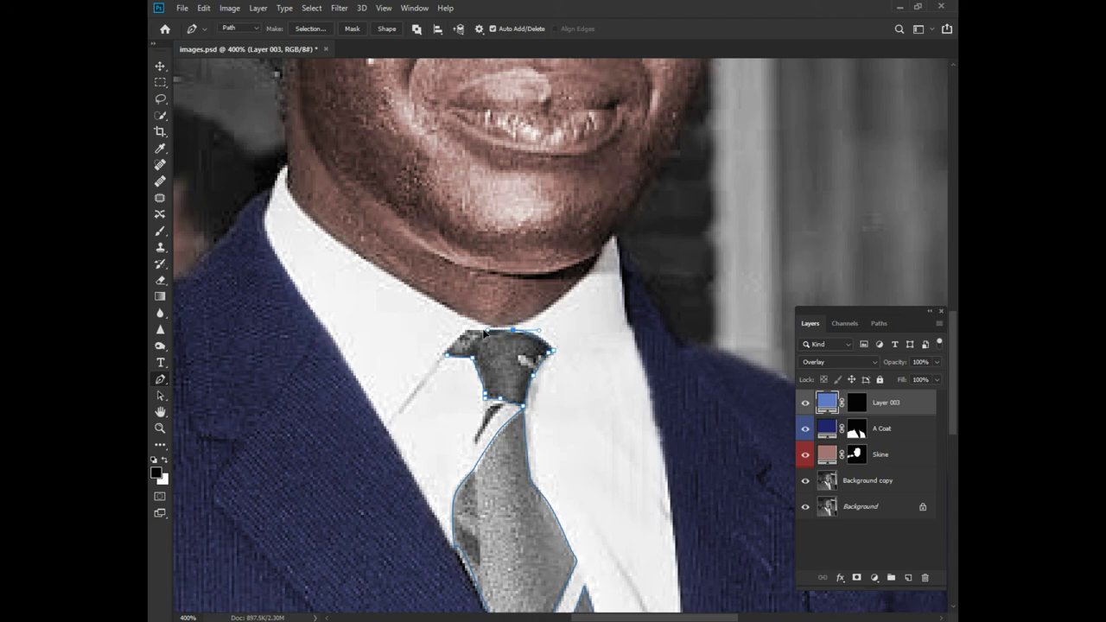
{"action": "left_click", "coordinate": [445, 356]}
{"action": "left_click", "coordinate": [478, 438]}
{"action": "left_click_drag", "start_coordinate": [490, 407], "coordinate": [481, 441]}
Try to convert the tie paths into an anti-aliased selection with a 1-pixel feather radius, and undo it
{"action": "left_click", "coordinate": [310, 28]}
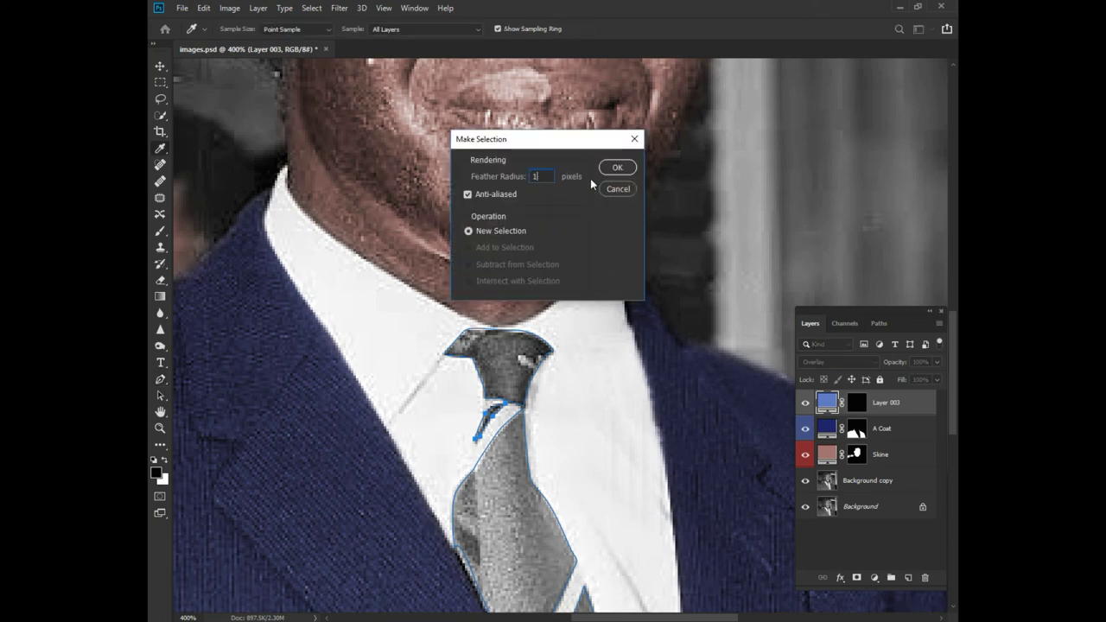
{"action": "left_click", "coordinate": [617, 168]}
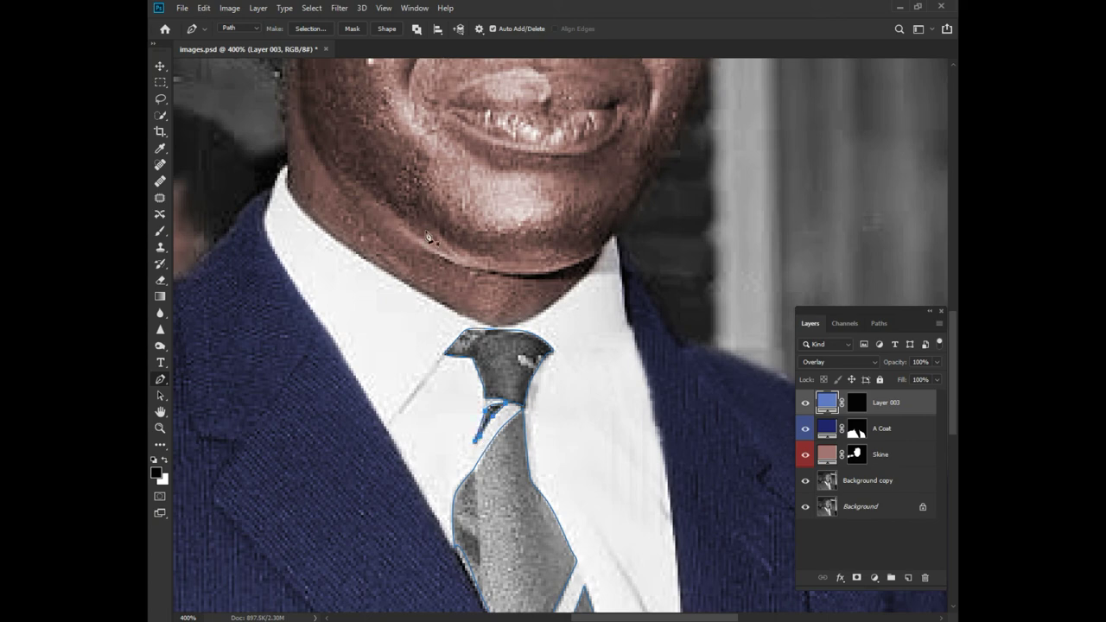
{"action": "left_click", "coordinate": [311, 29]}
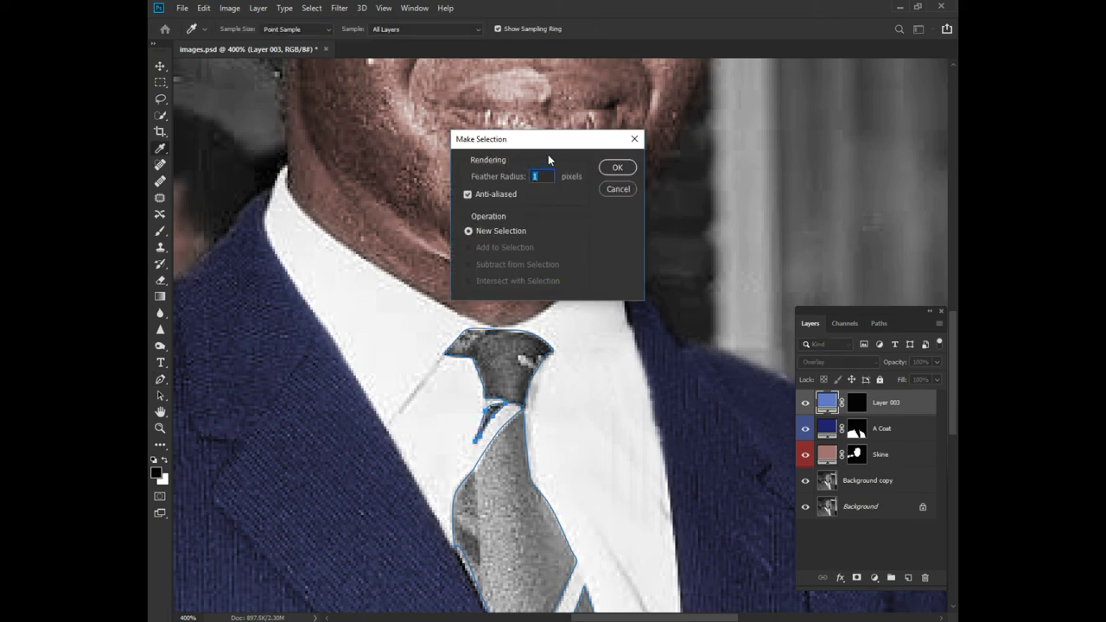
{"action": "left_click", "coordinate": [627, 170]}
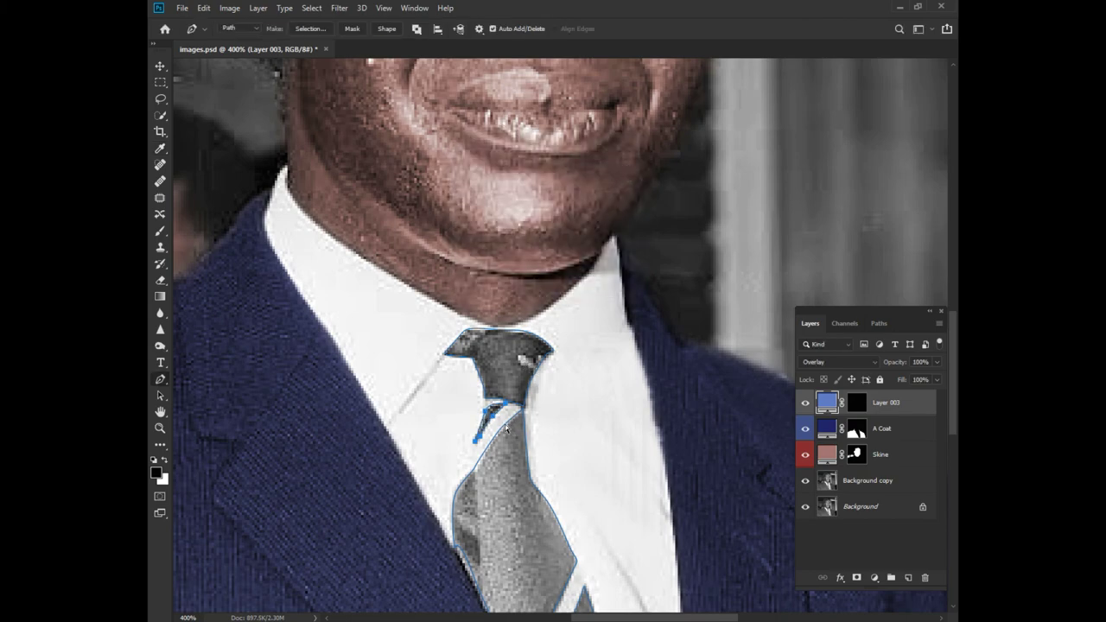
{"action": "scroll", "coordinate": [497, 422], "scroll_direction": "up", "scroll_amount": 5}
{"action": "key", "text": "ctrl+z"}
{"action": "key", "text": "ctrl+z"}
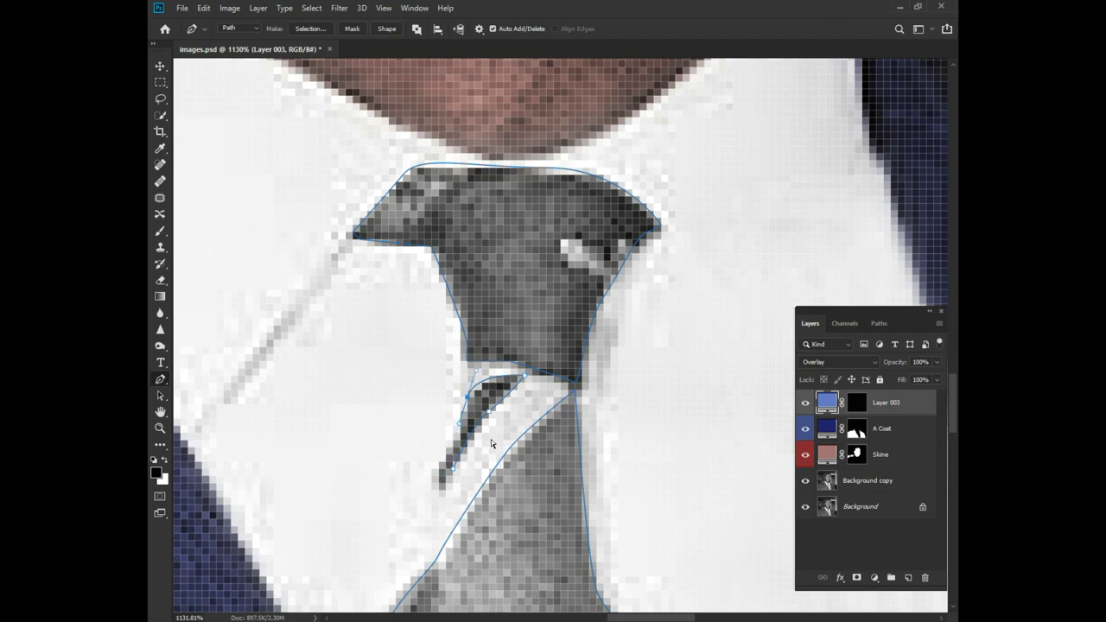
Correct the small dark stripe's path down to its tip, and convert all the tie paths into a selection
{"action": "left_click", "coordinate": [522, 376]}
{"action": "left_click_drag", "start_coordinate": [439, 472], "coordinate": [445, 483]}
{"action": "key", "text": "ctrl+Return"}
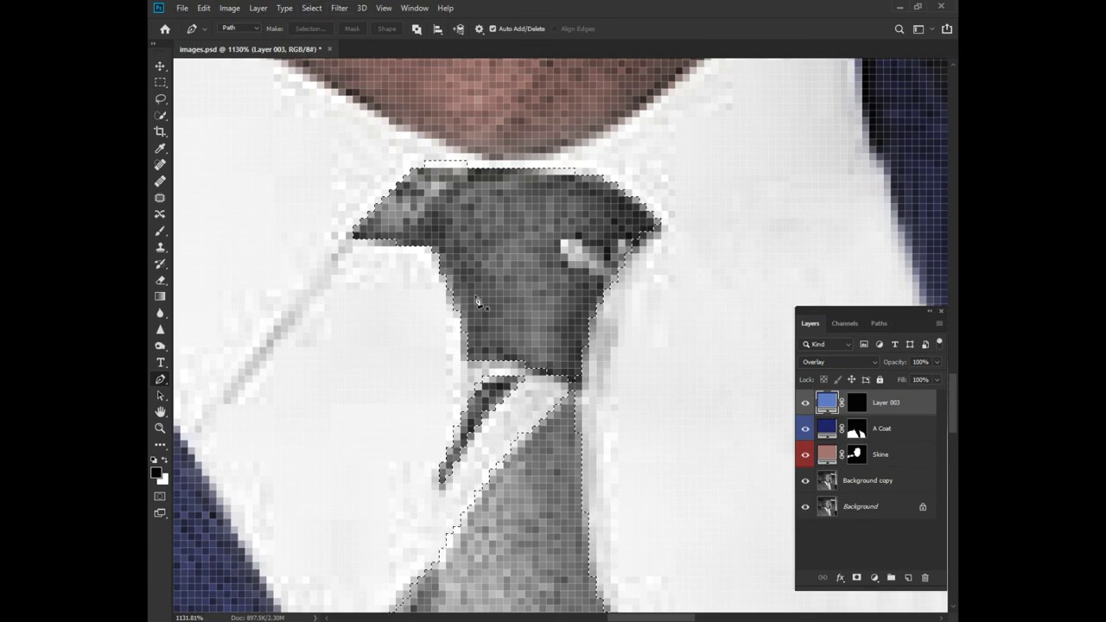
{"action": "key", "text": "ctrl+d"}
Invert the Layer 003 mask inside the tie selection so the tie takes the light blue fill, and deselect
{"action": "key", "text": "ctrl+minus"}
{"action": "key", "text": "ctrl+minus"}
{"action": "key", "text": "ctrl+minus"}
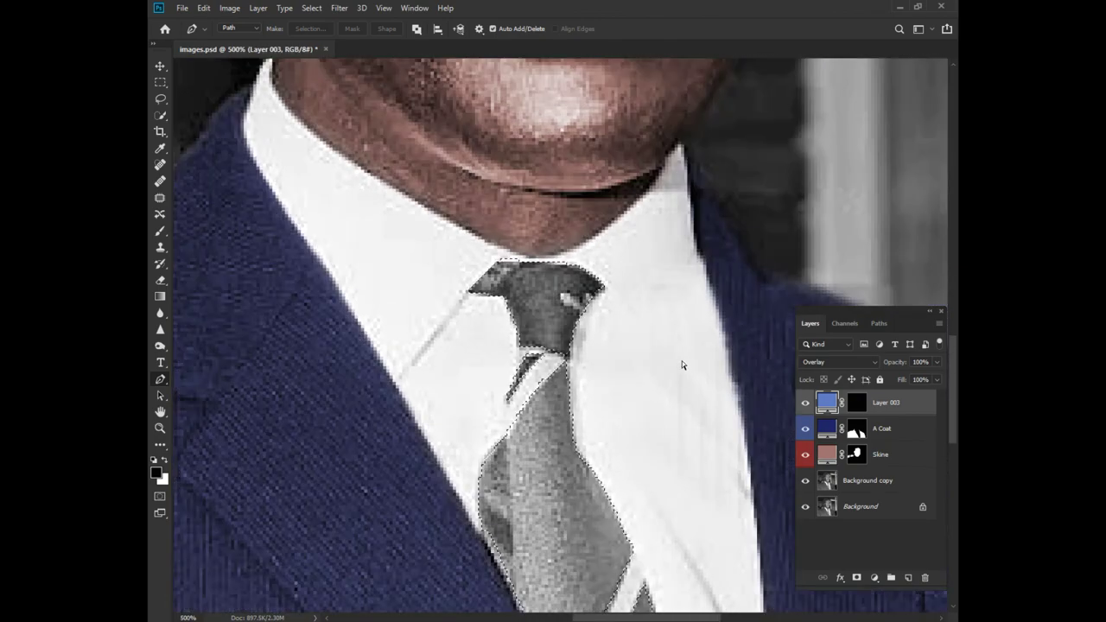
{"action": "left_click", "coordinate": [857, 406]}
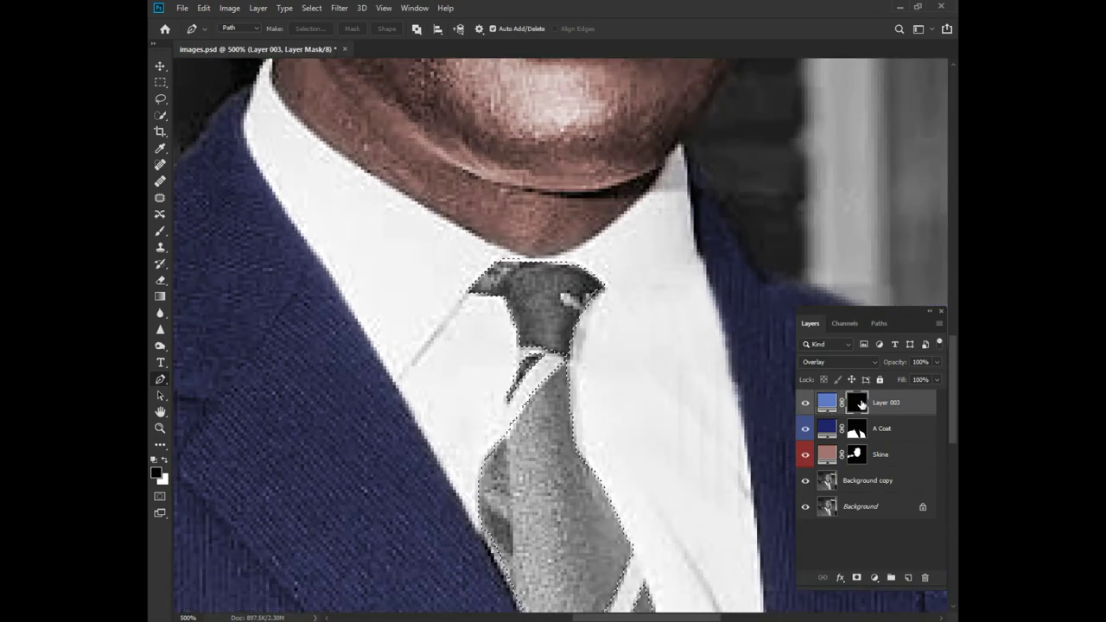
{"action": "left_click", "coordinate": [232, 8]}
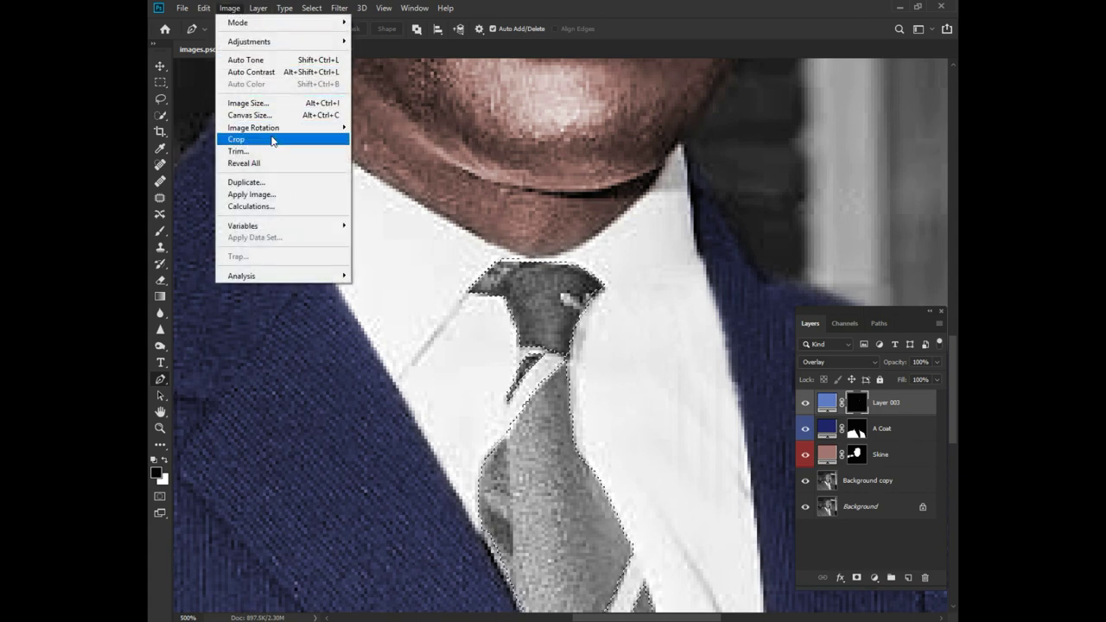
{"action": "mouse_move", "coordinate": [269, 44]}
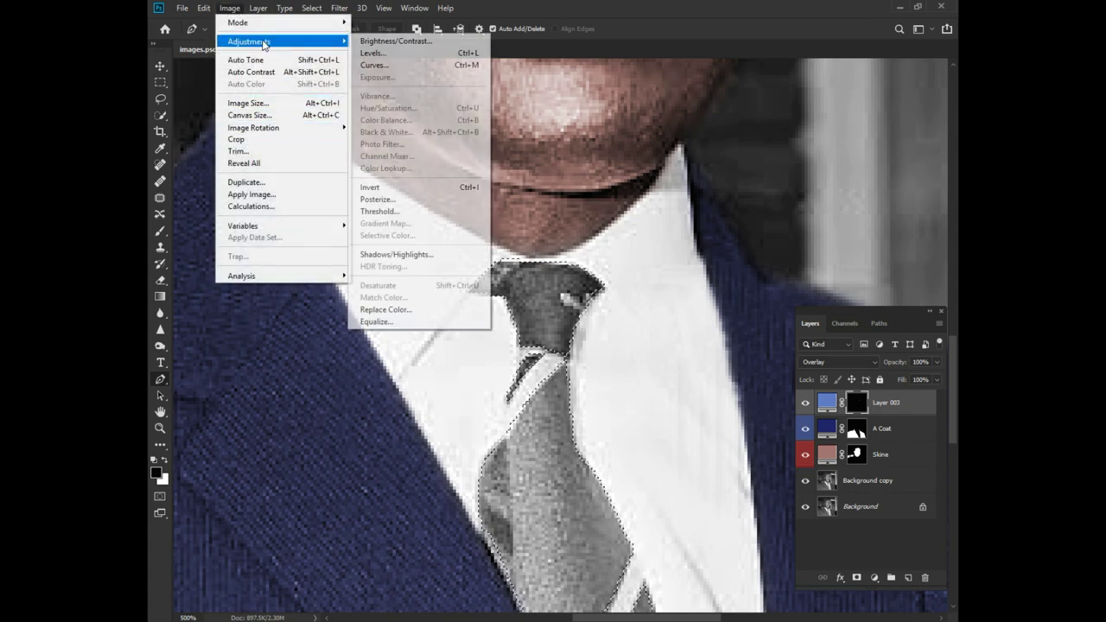
{"action": "left_click", "coordinate": [409, 187]}
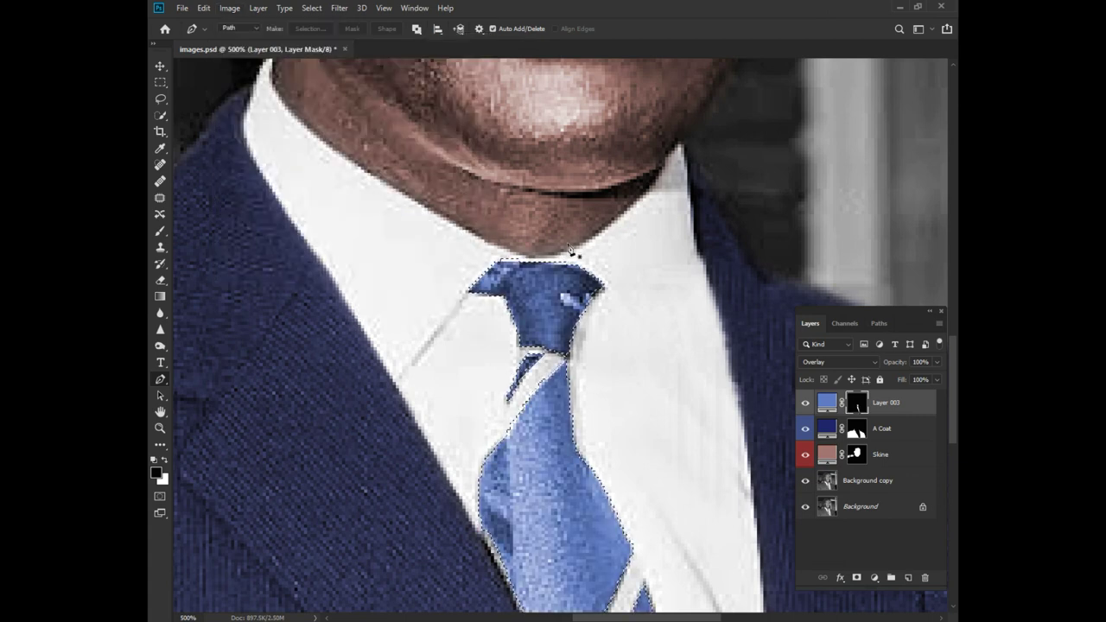
{"action": "key", "text": "ctrl+d"}
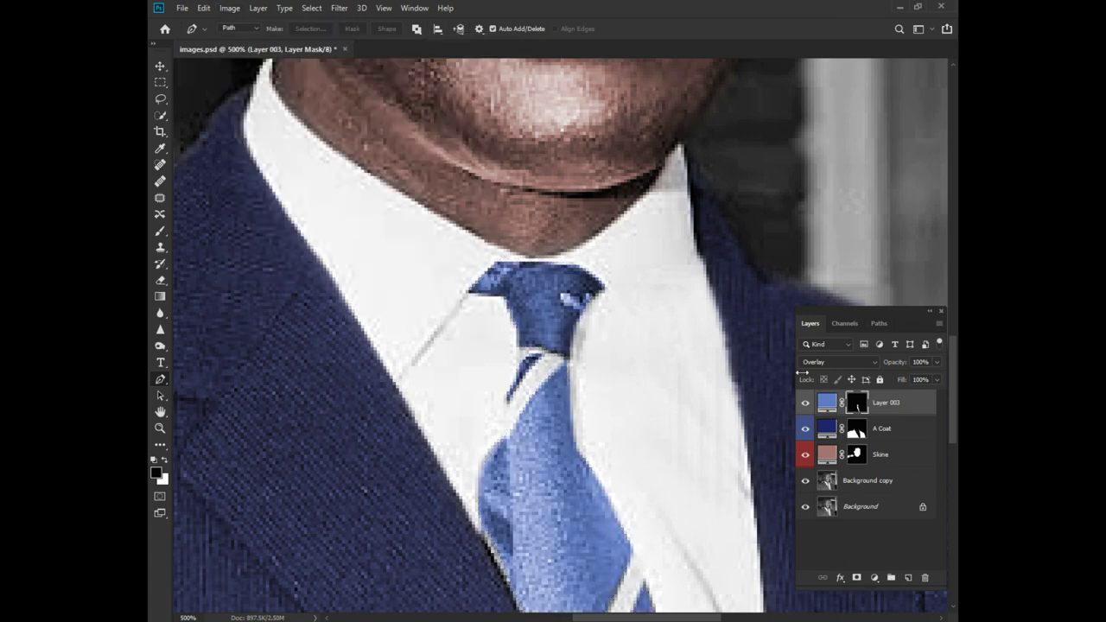
Lower the Layer 003 opacity to 70%
{"action": "left_click", "coordinate": [923, 363]}
{"action": "type", "text": "70"}
{"action": "scroll", "coordinate": [762, 347], "scroll_direction": "down", "scroll_amount": 4}
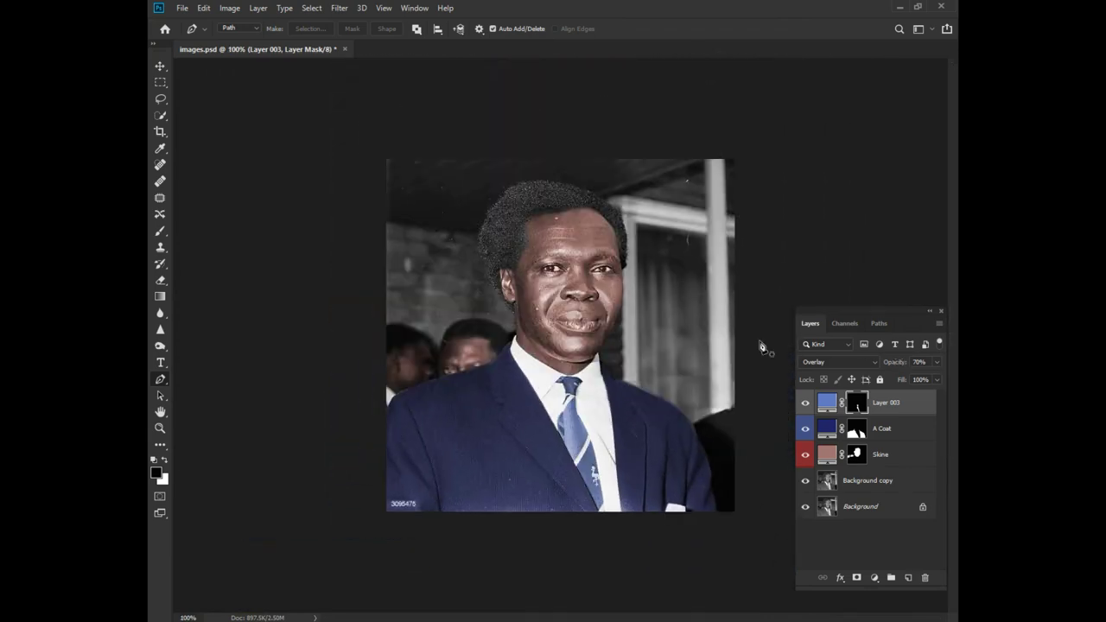
Group the layers from Layer 003 down to Background copy into one group above the Background
{"action": "left_click", "coordinate": [161, 69]}
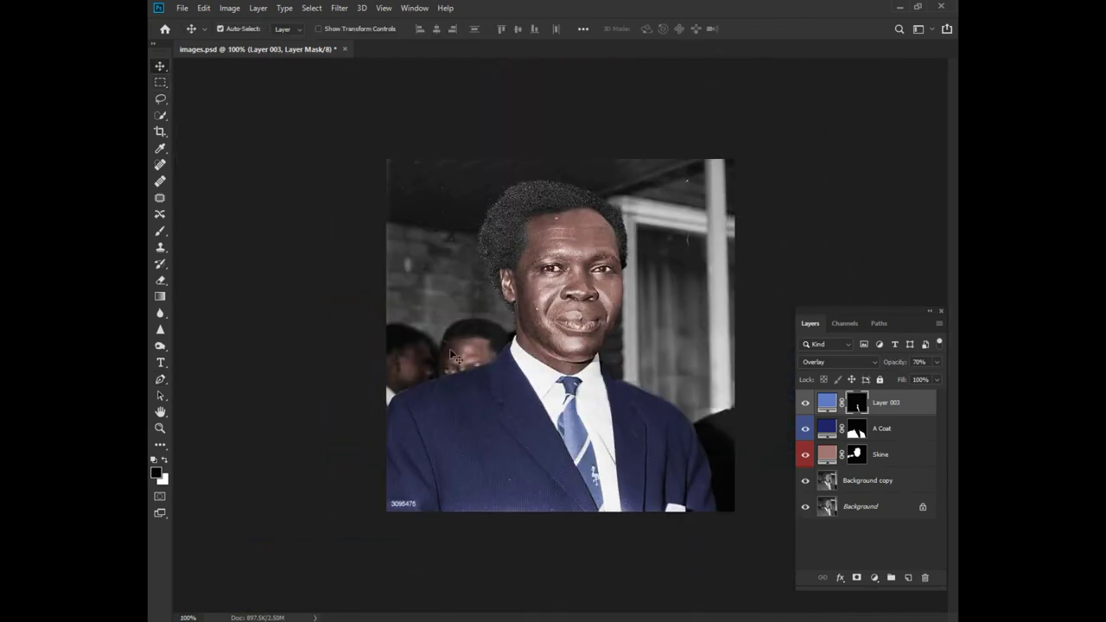
{"action": "left_click", "coordinate": [891, 406]}
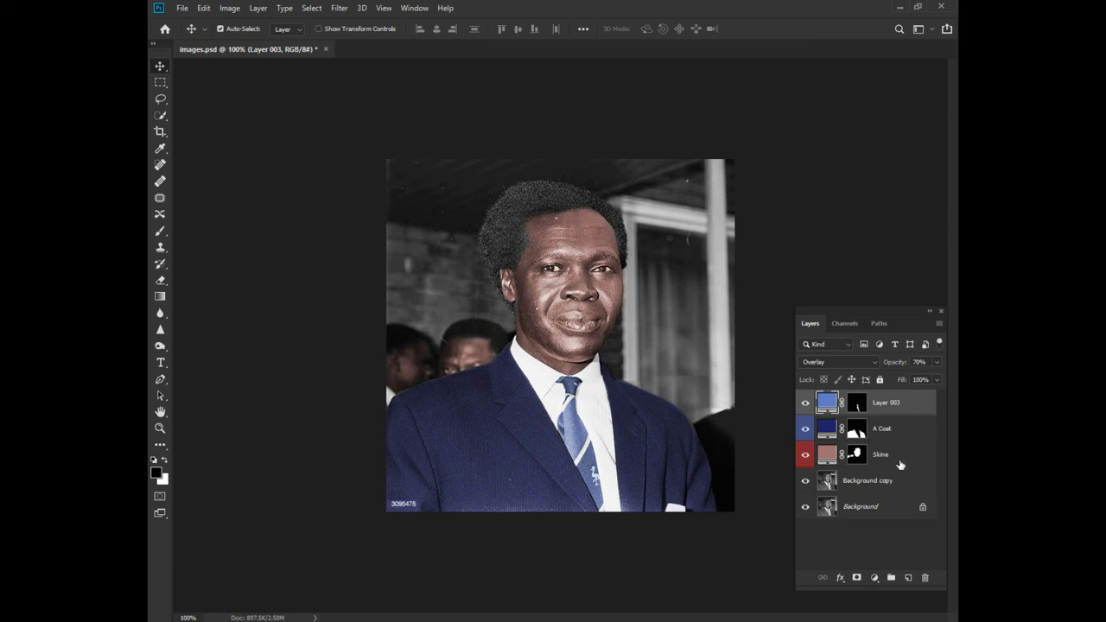
{"action": "left_click", "coordinate": [900, 478], "text": "shift"}
{"action": "left_click_drag", "start_coordinate": [891, 418], "coordinate": [891, 579]}
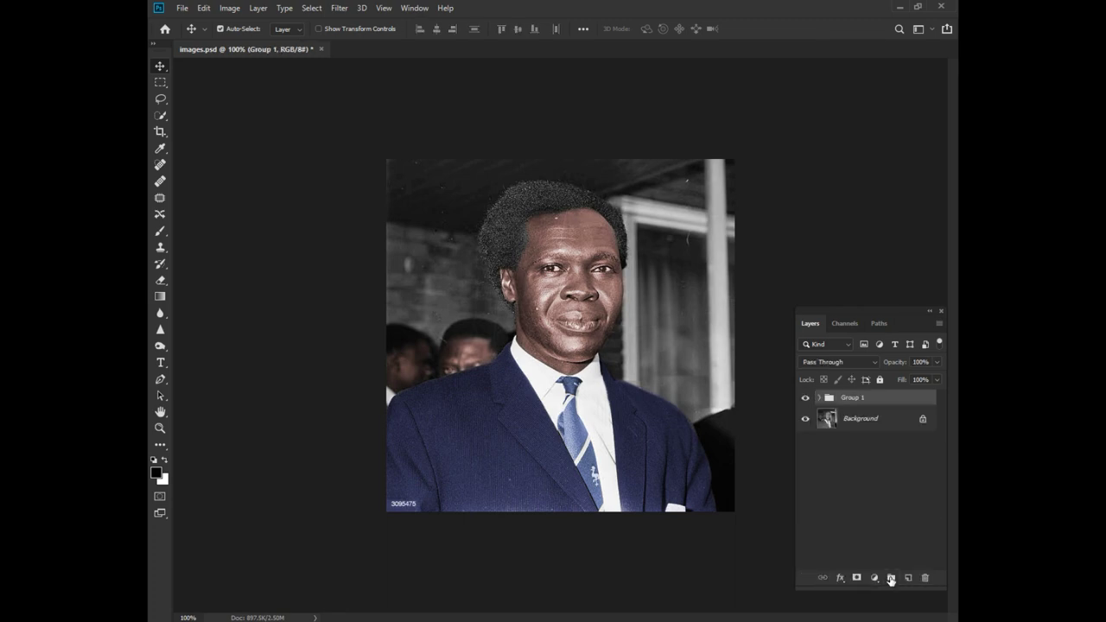
Toggle the group's visibility repeatedly to compare the colorized portrait with the black-and-white original
{"action": "left_click", "coordinate": [805, 399]}
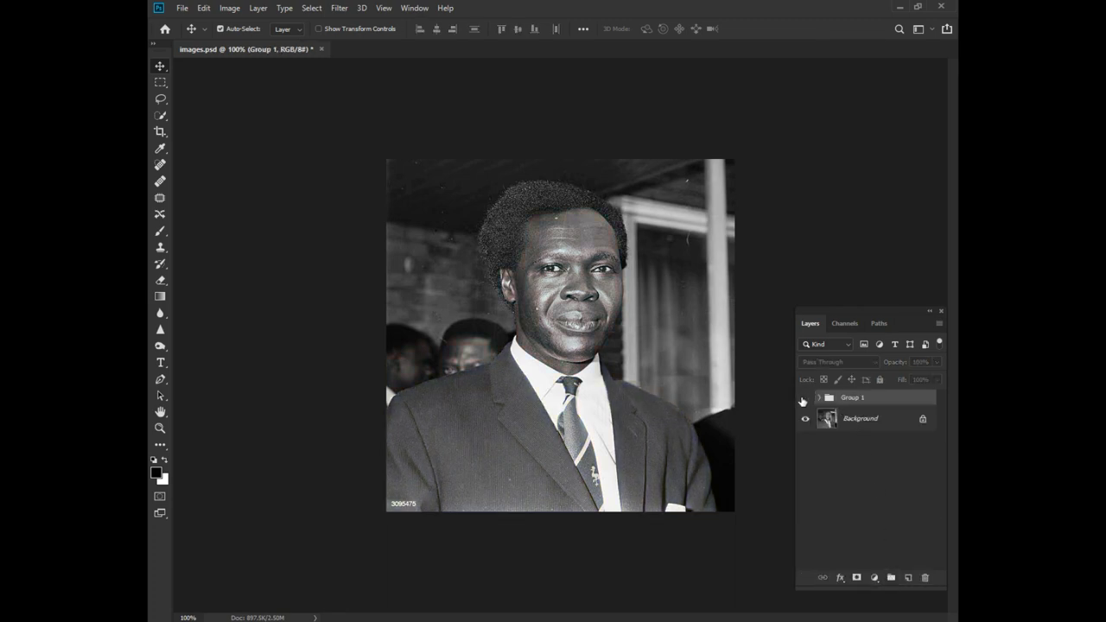
{"action": "left_click", "coordinate": [805, 398]}
{"action": "left_click", "coordinate": [804, 399]}
{"action": "left_click", "coordinate": [804, 398]}
{"action": "left_click", "coordinate": [804, 399]}
{"action": "left_click", "coordinate": [805, 399]}
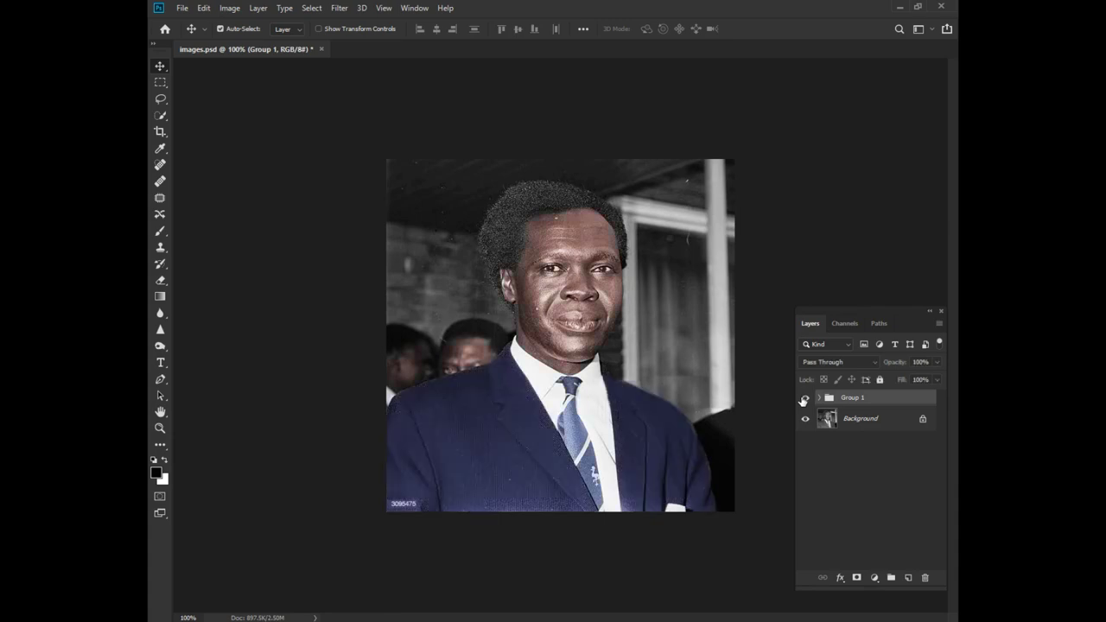